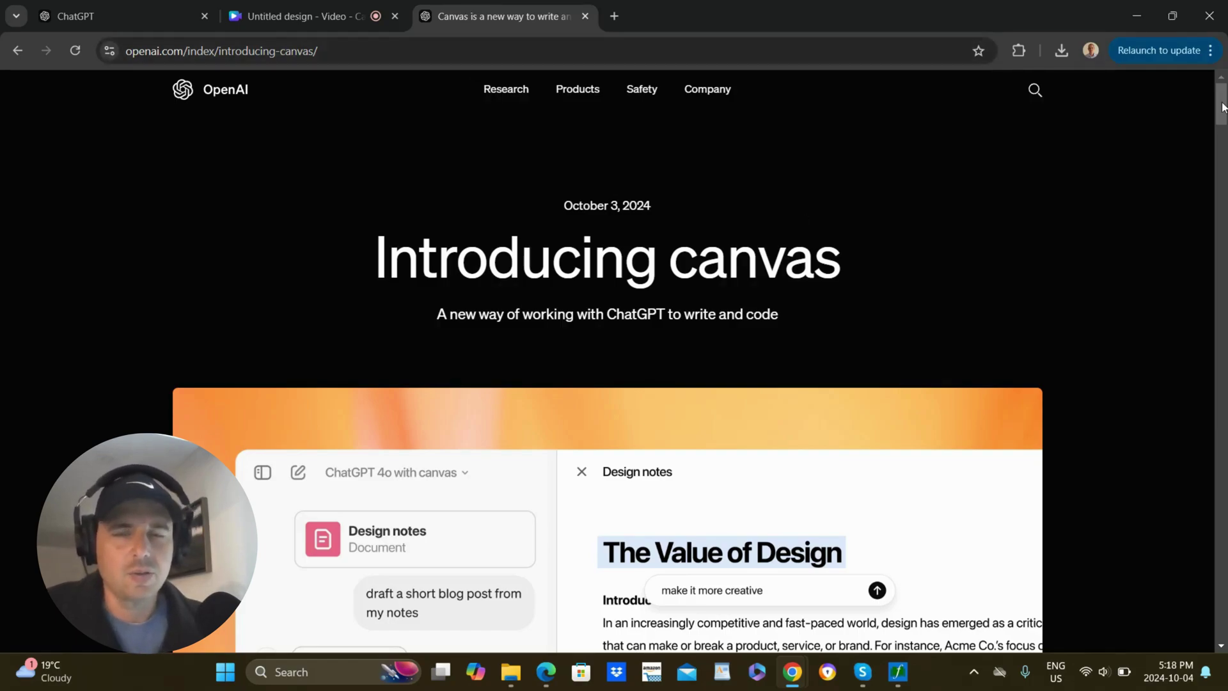
{"action": "mouse_move", "coordinate": [1223, 107]}
{"action": "left_mouse_down"}
{"action": "mouse_move", "coordinate": [1222, 170]}
{"action": "mouse_move", "coordinate": [1223, 110]}
{"action": "left_mouse_up"}
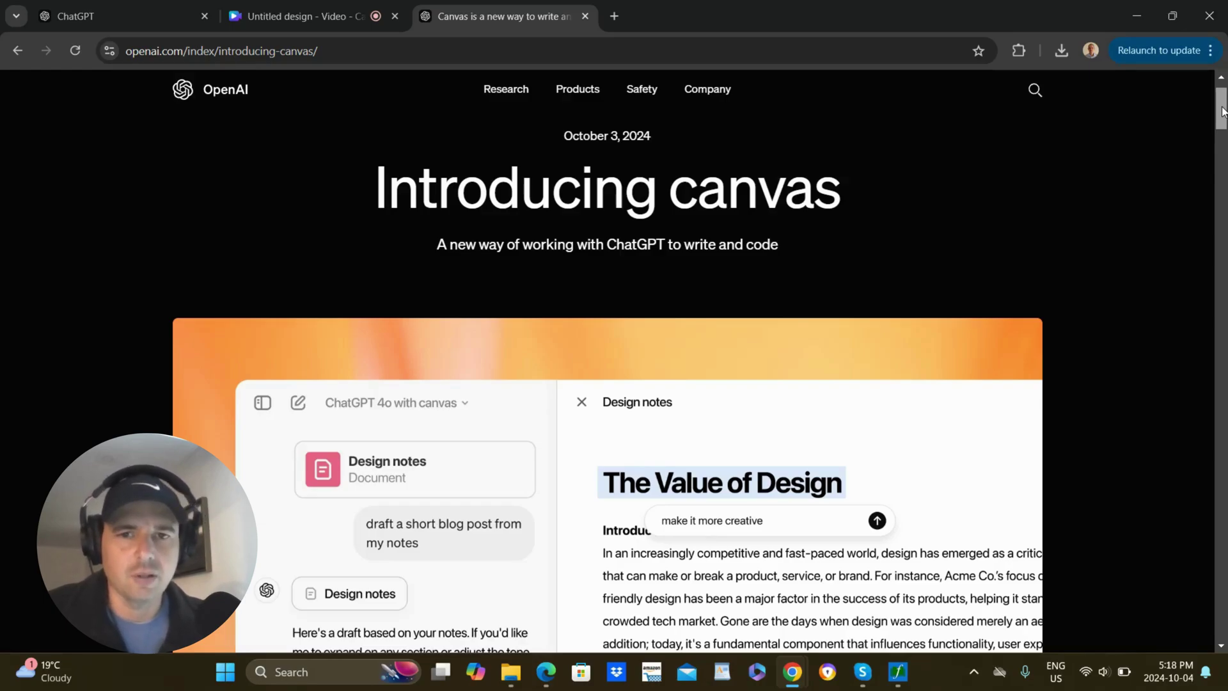
{"action": "scroll", "coordinate": [1222, 112], "scroll_direction": "down", "scroll_amount": 3}
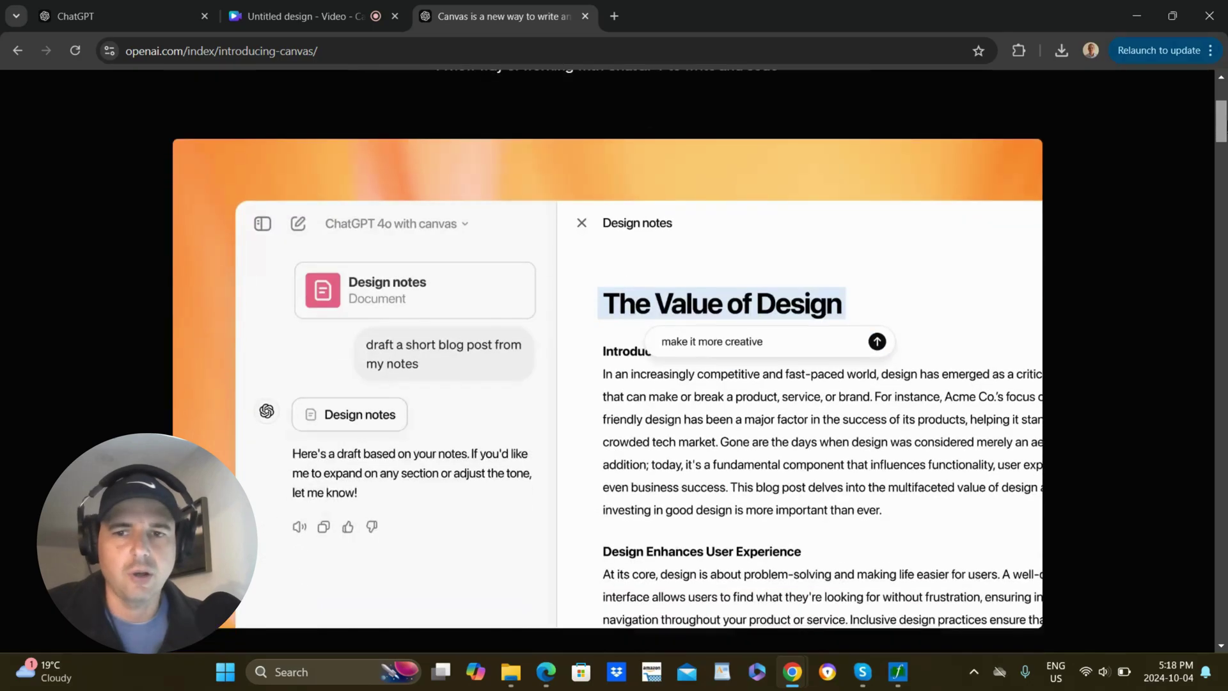
{"action": "scroll", "coordinate": [608, 358], "scroll_direction": "up", "scroll_amount": 4}
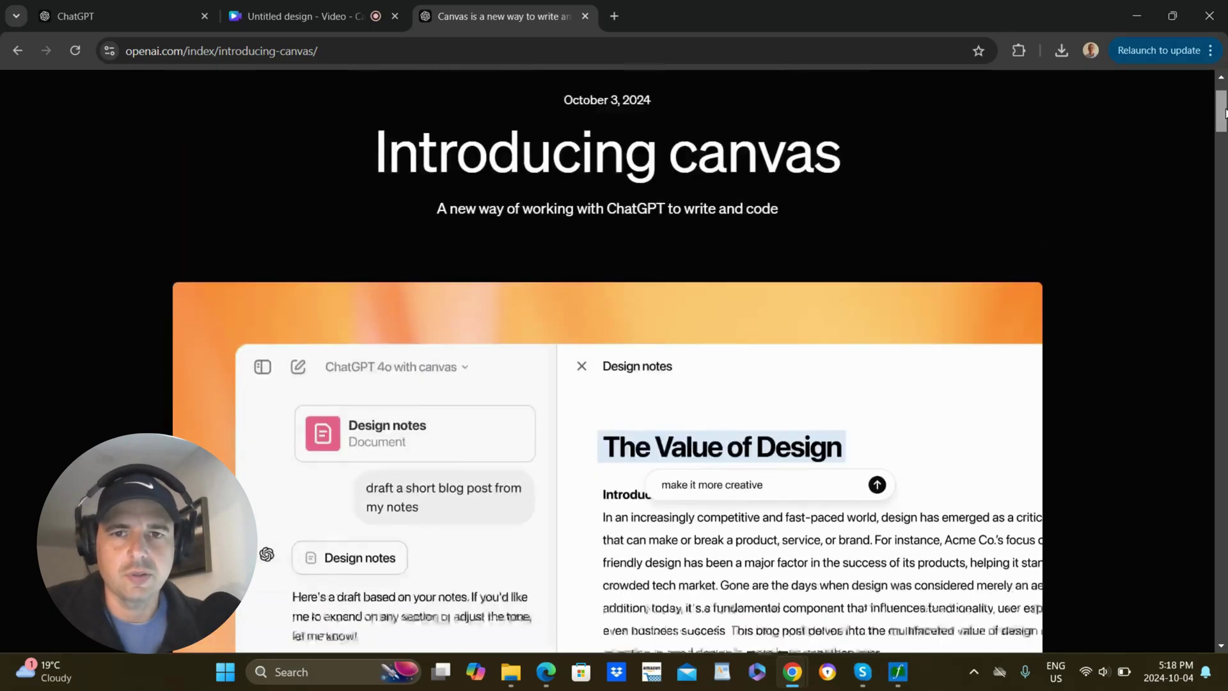
Switch to ChatGPT and select the GPT-4o with canvas model for the new chat.
{"action": "left_click", "coordinate": [87, 5]}
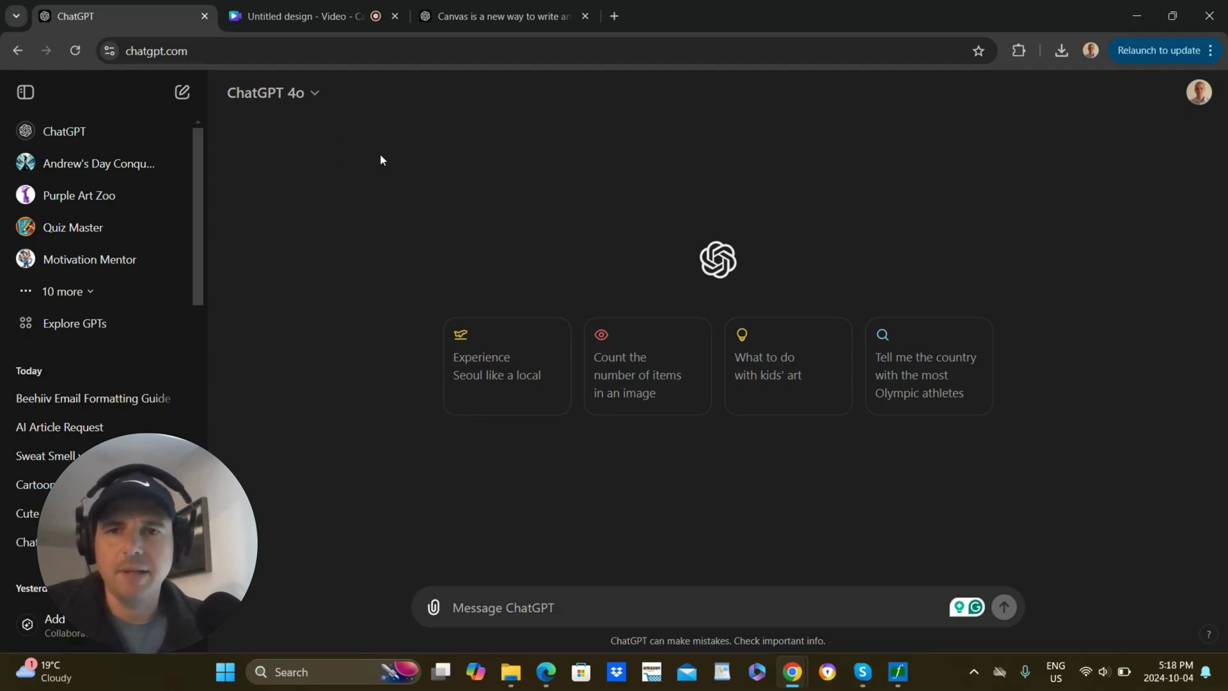
{"action": "left_click", "coordinate": [316, 104]}
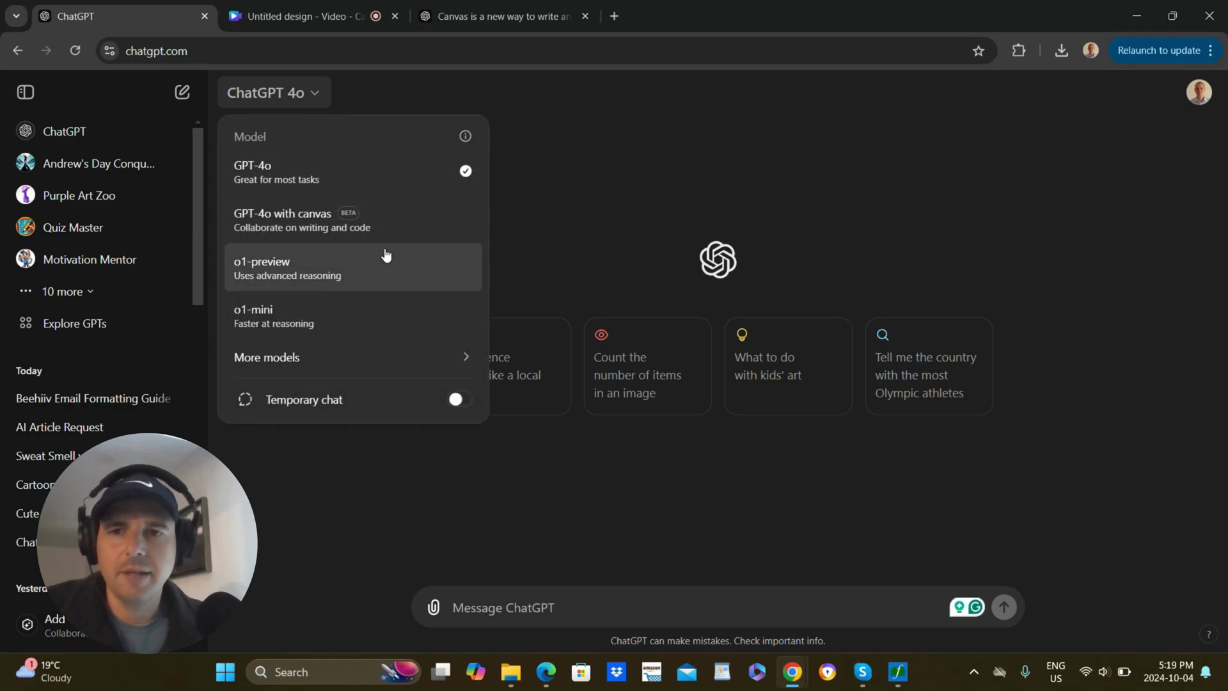
{"action": "left_click", "coordinate": [294, 231]}
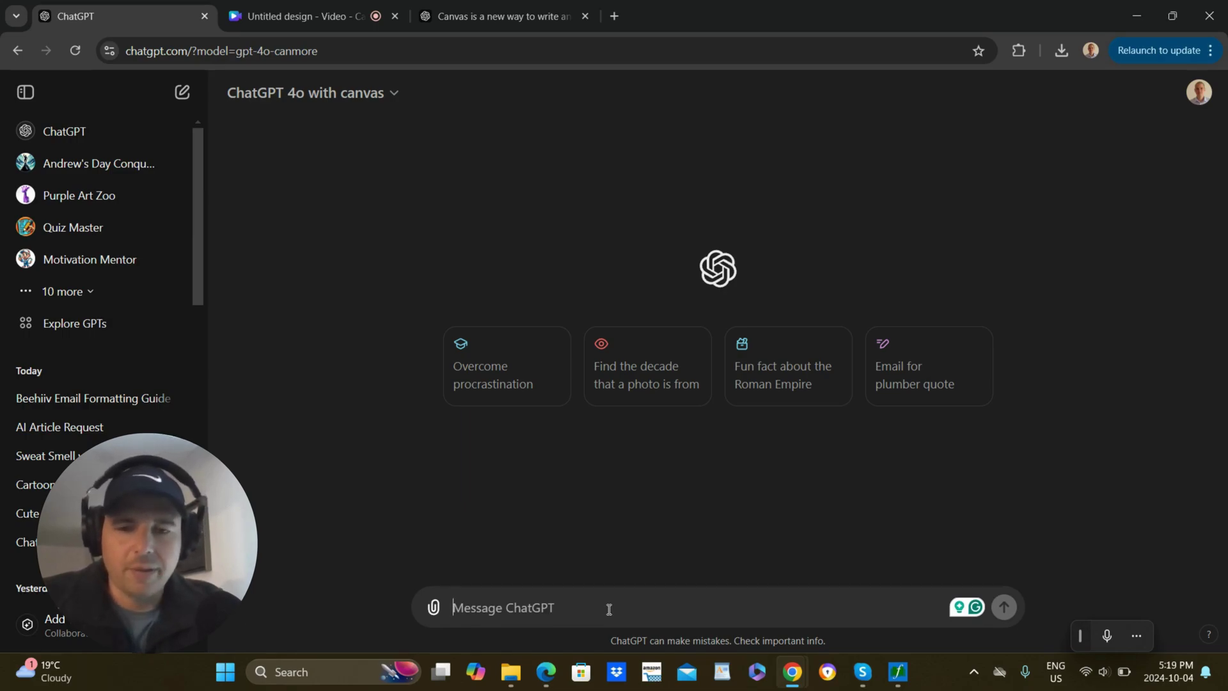
Ask ChatGPT "what are my affiliate links?" and read through the answer to its end.
{"action": "type", "text": "what"}
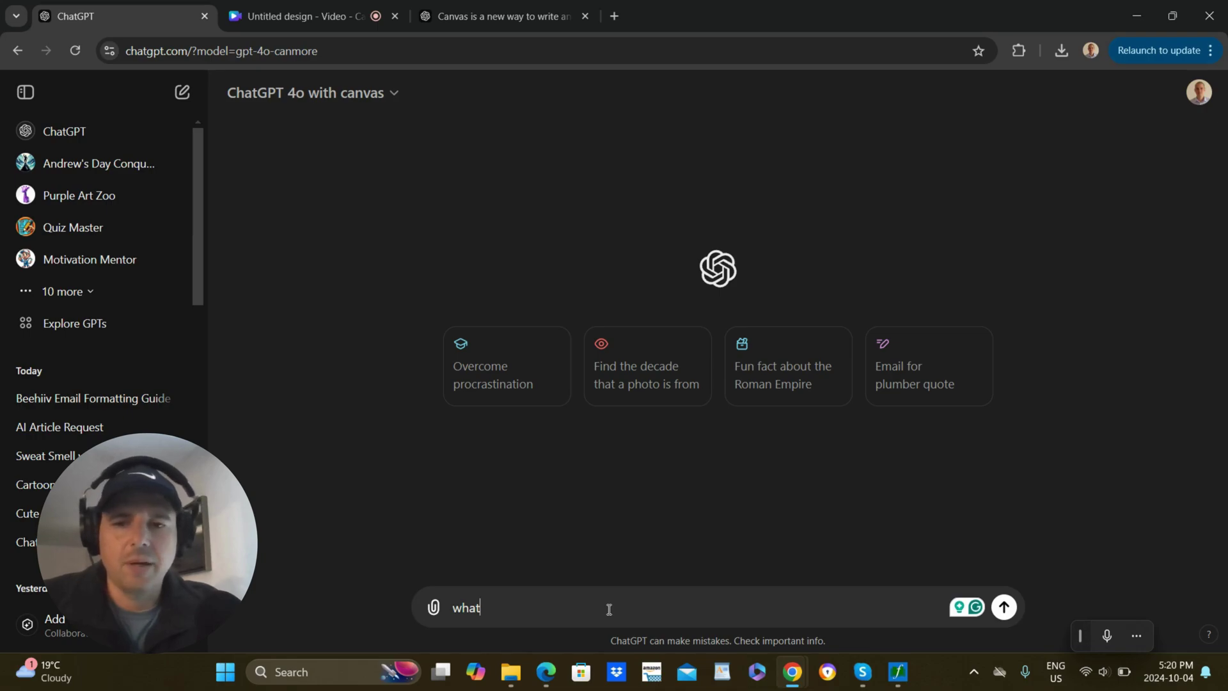
{"action": "type", "text": " are my affili"}
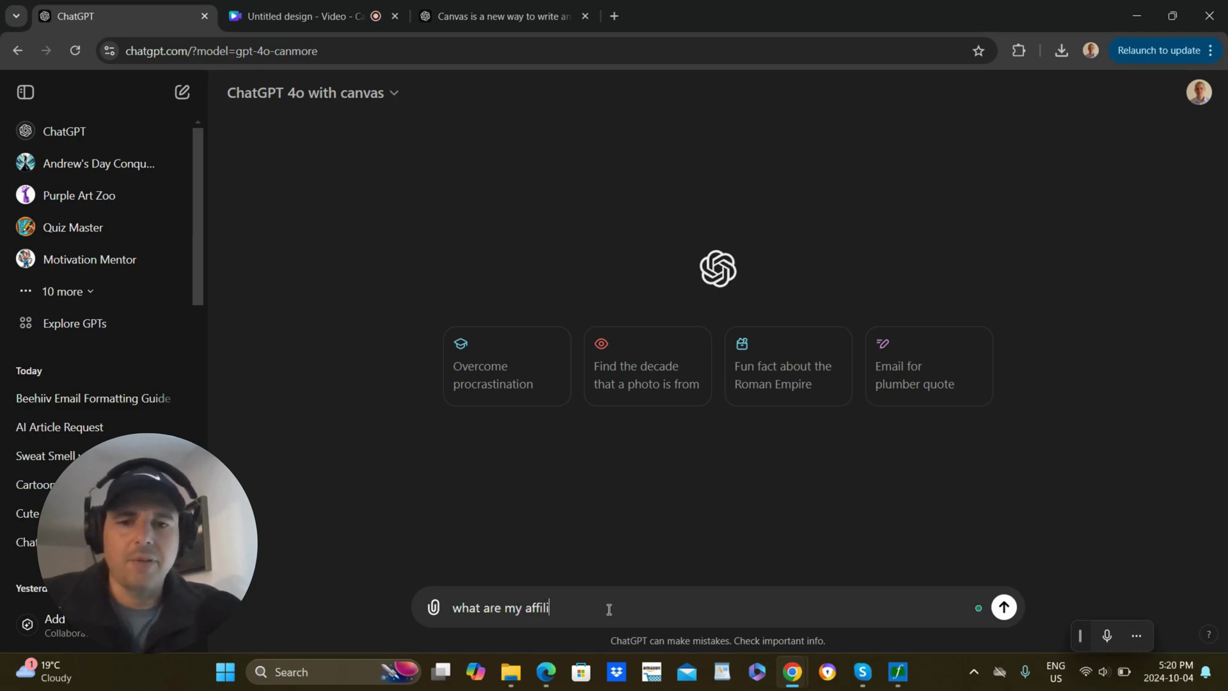
{"action": "type", "text": "ate links?"}
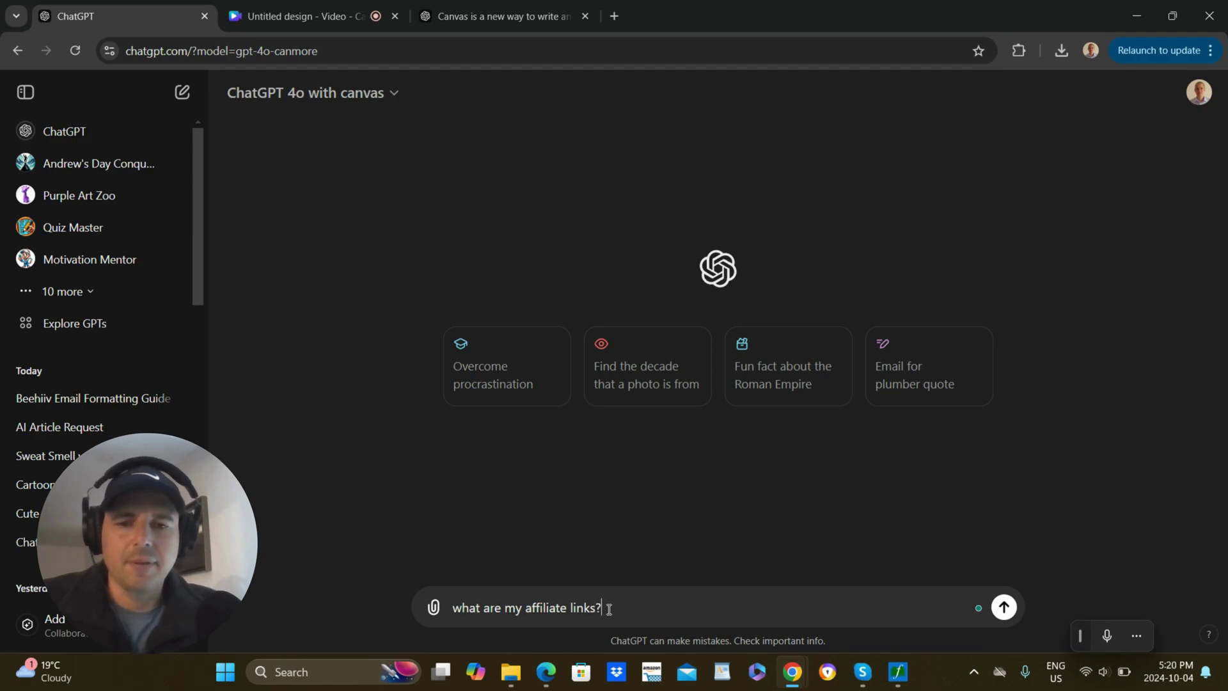
{"action": "key", "text": "Return"}
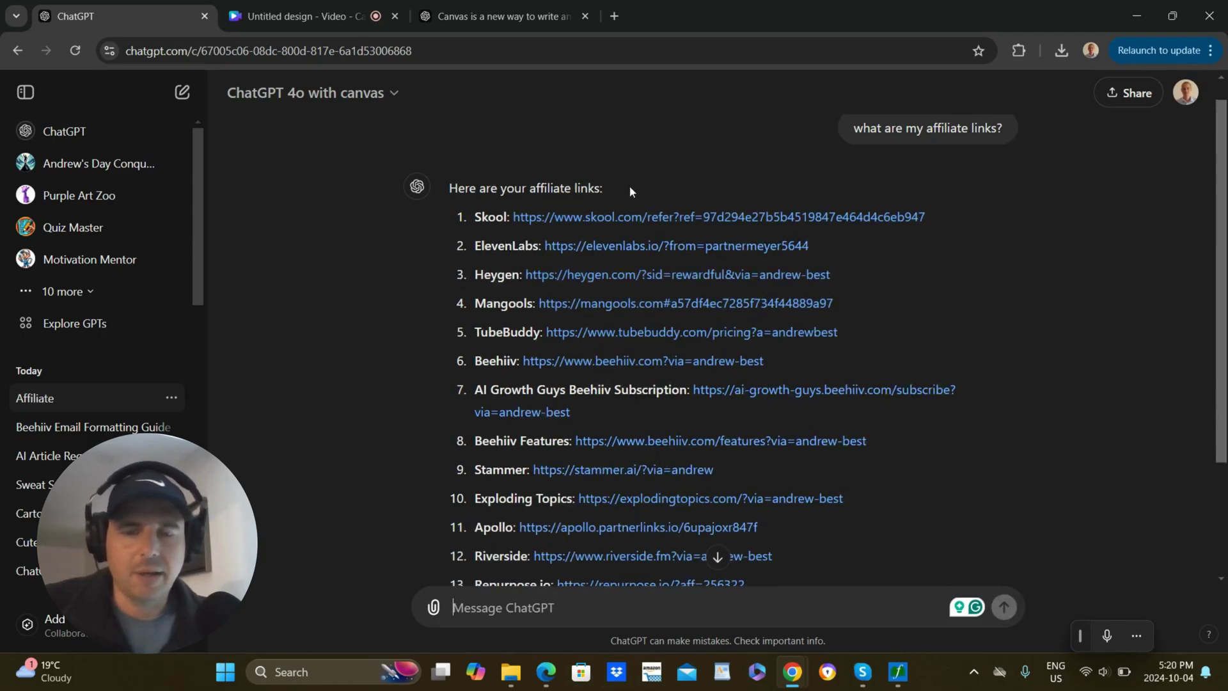
{"action": "left_click_drag", "start_coordinate": [1220, 231], "coordinate": [1225, 351]}
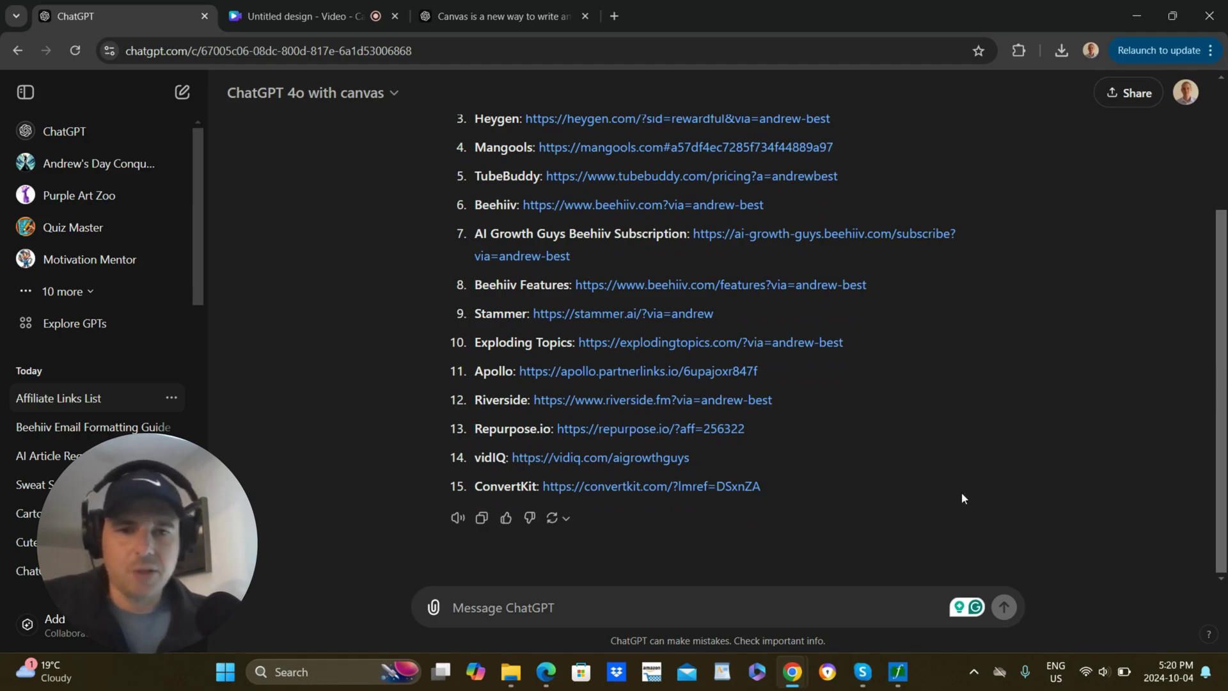
Send a follow-up asking ChatGPT to go online and look up riverside fm, mentioning help with an article but first just finding out what it is.
{"action": "left_click", "coordinate": [585, 608]}
{"action": "type", "text": "now go online "}
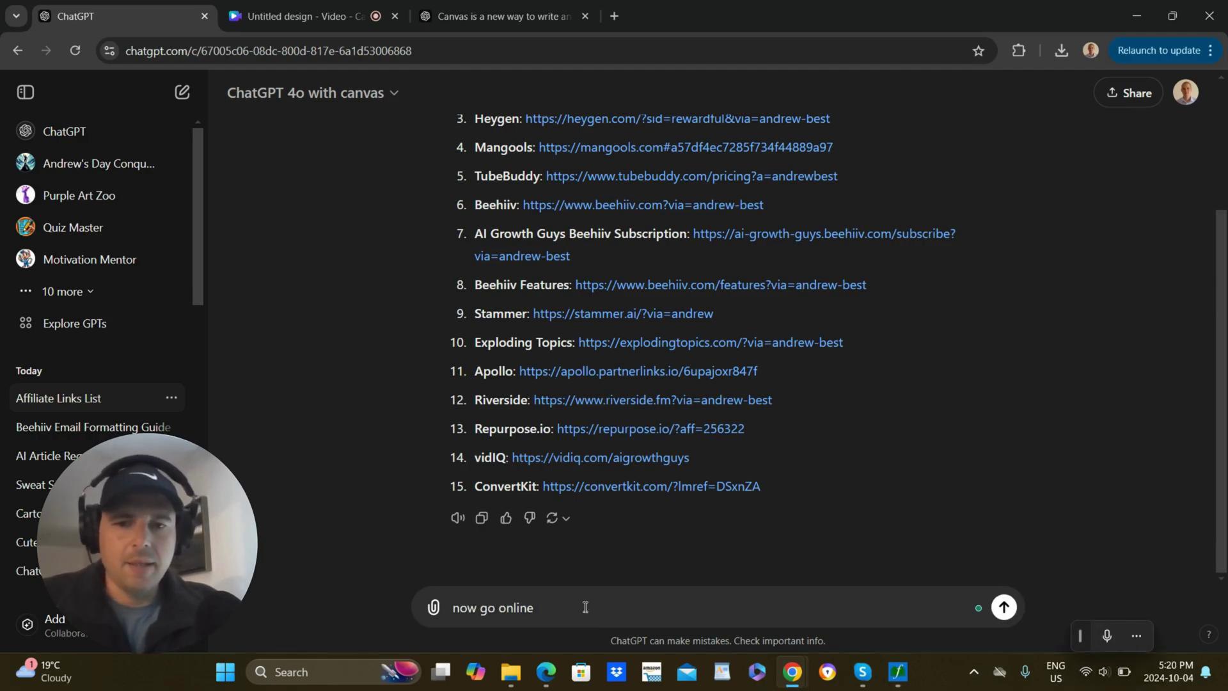
{"action": "type", "text": ", and look u"}
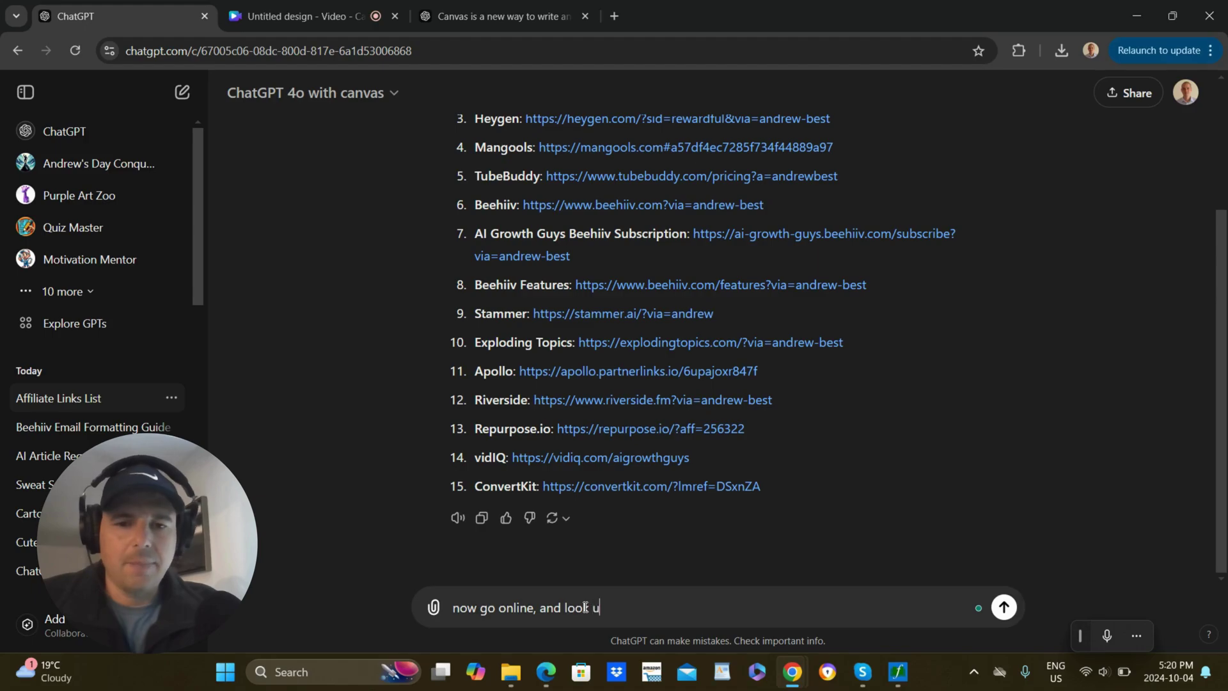
{"action": "type", "text": "p riverside"}
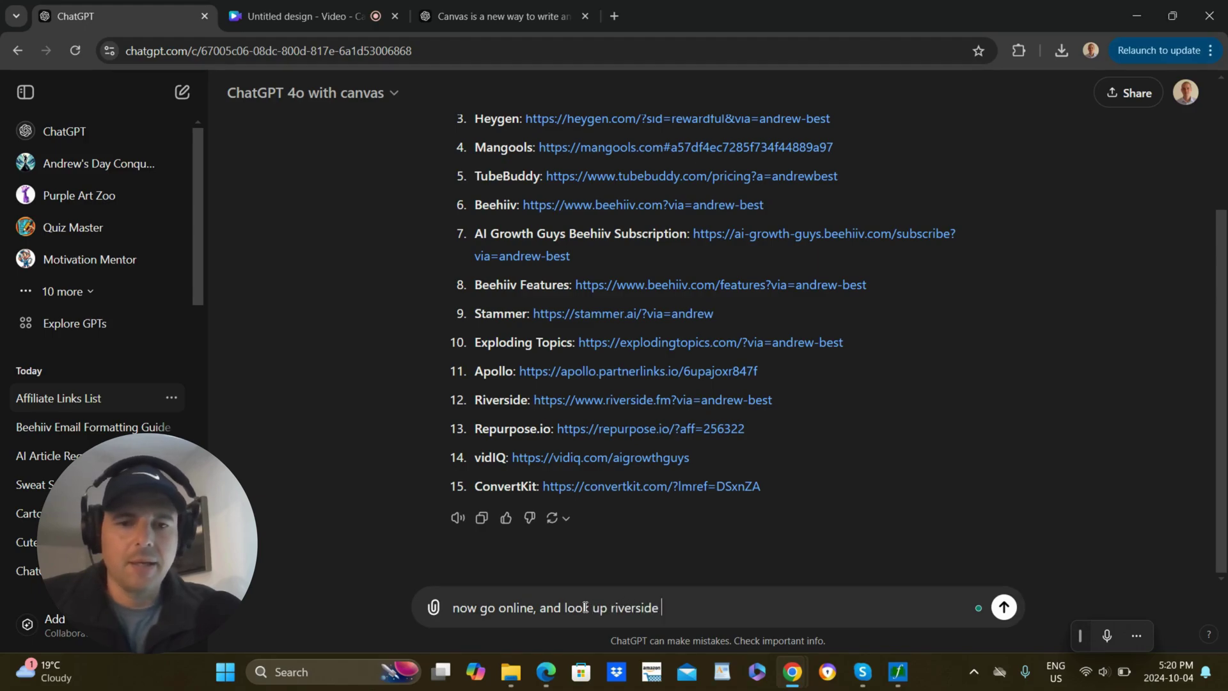
{"action": "type", "text": " fm so "}
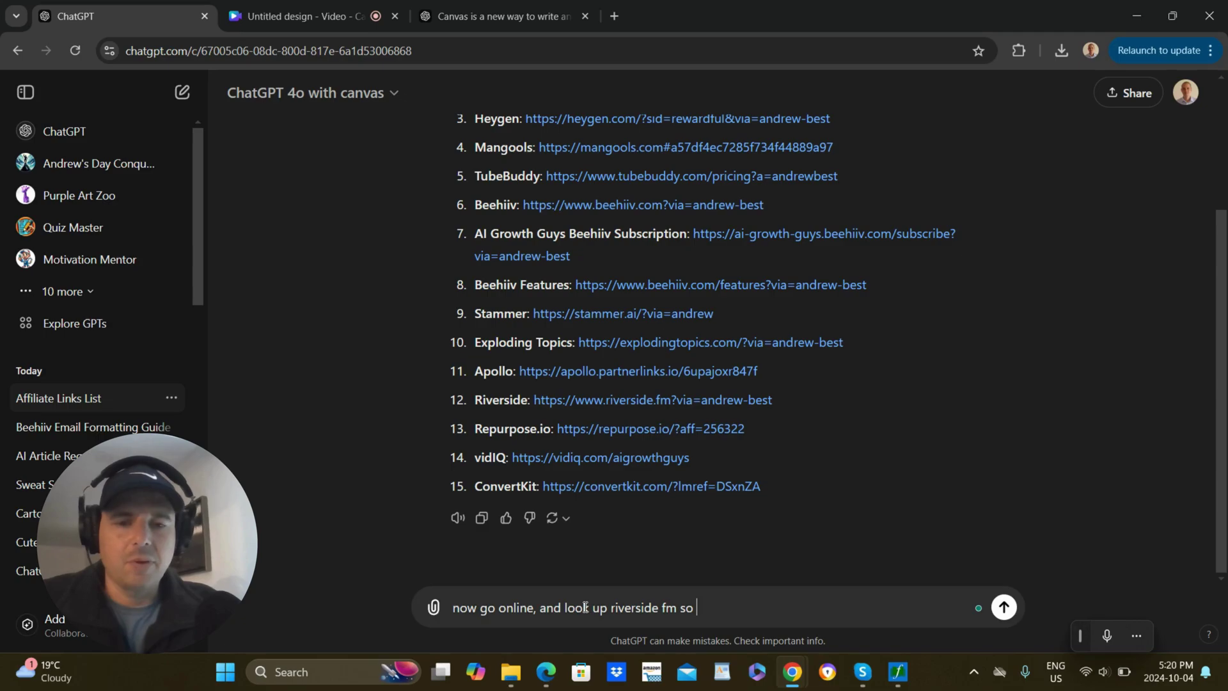
{"action": "type", "text": "you know what it "}
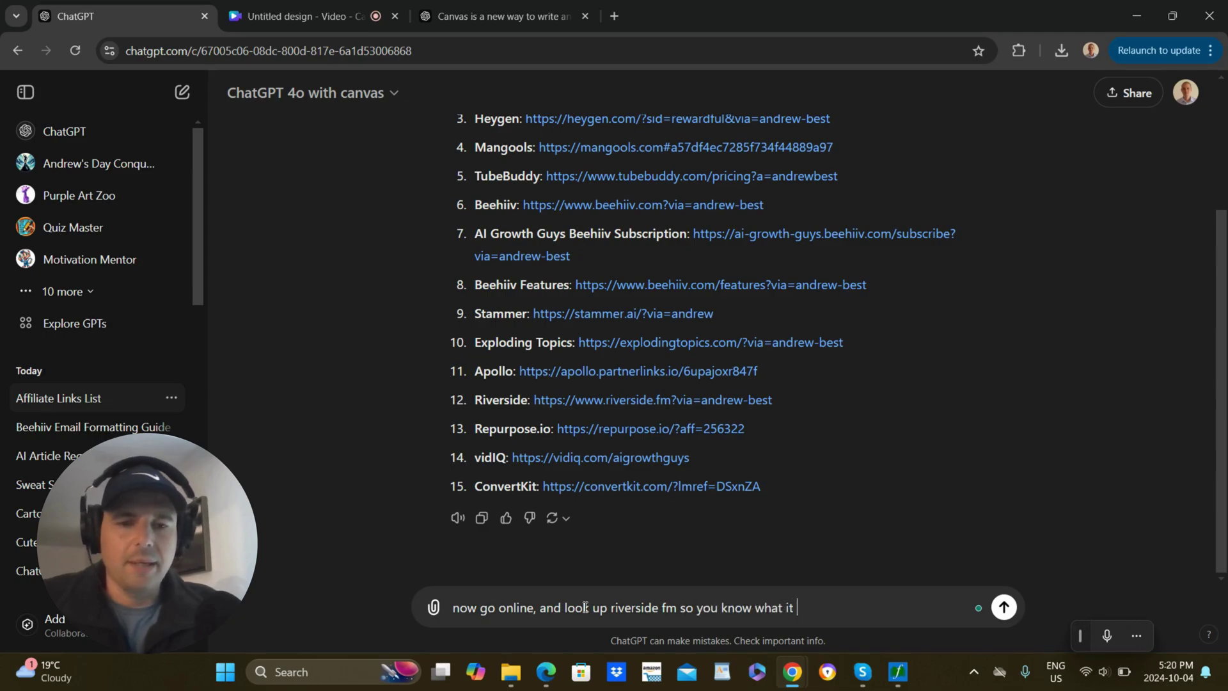
{"action": "type", "text": "is.  i"}
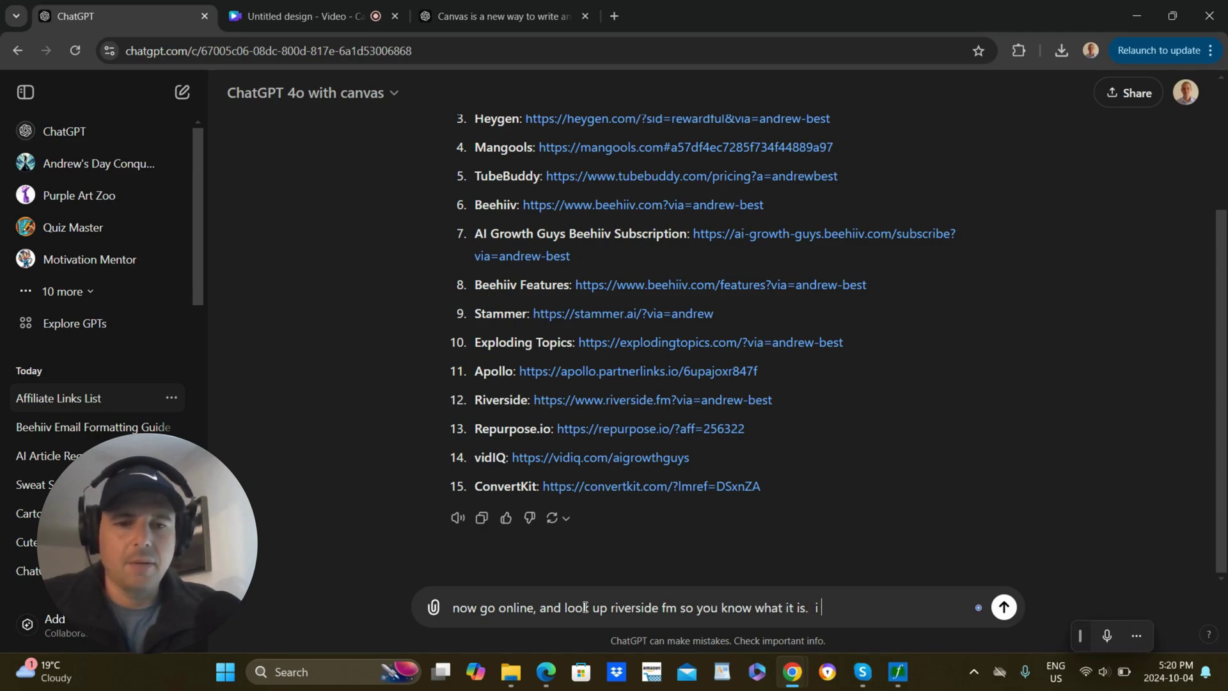
{"action": "type", "text": " want you to "}
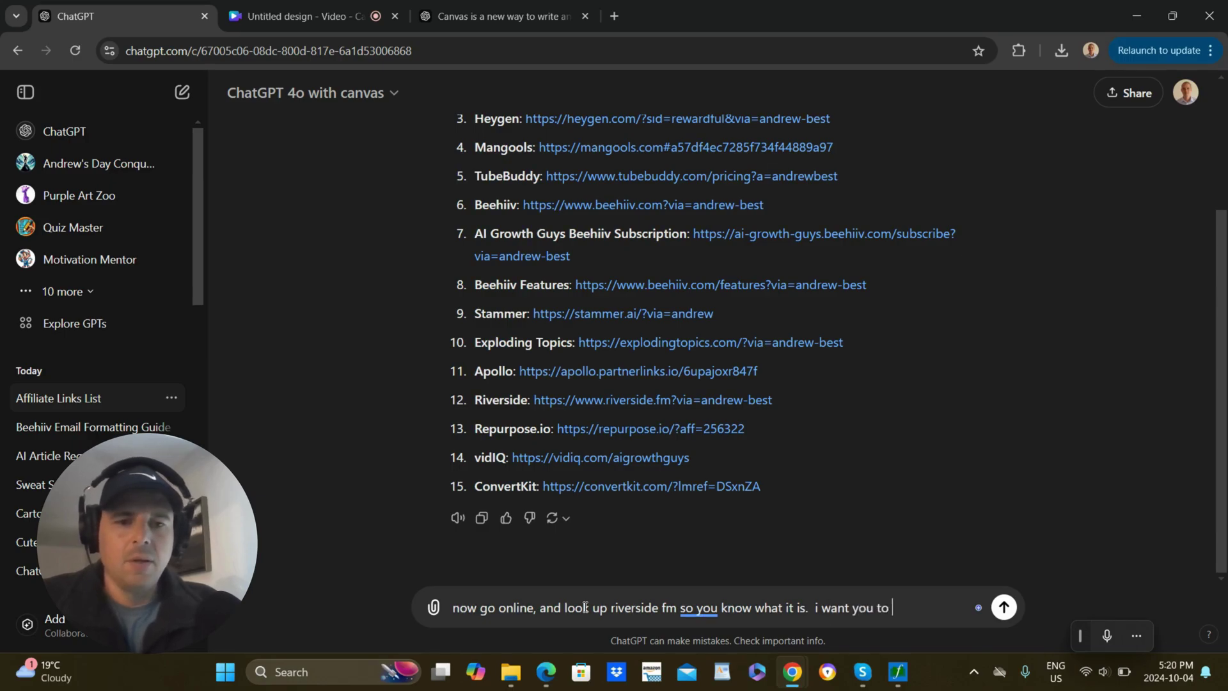
{"action": "type", "text": "help me w"}
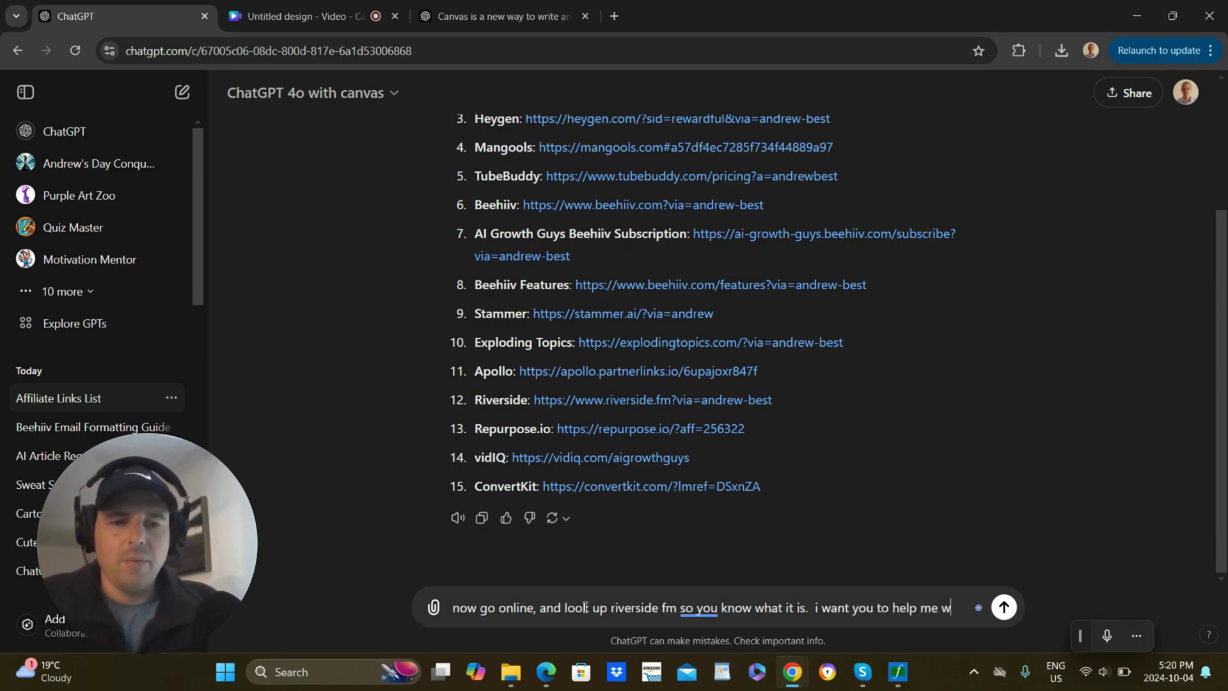
{"action": "type", "text": "rite an ar"}
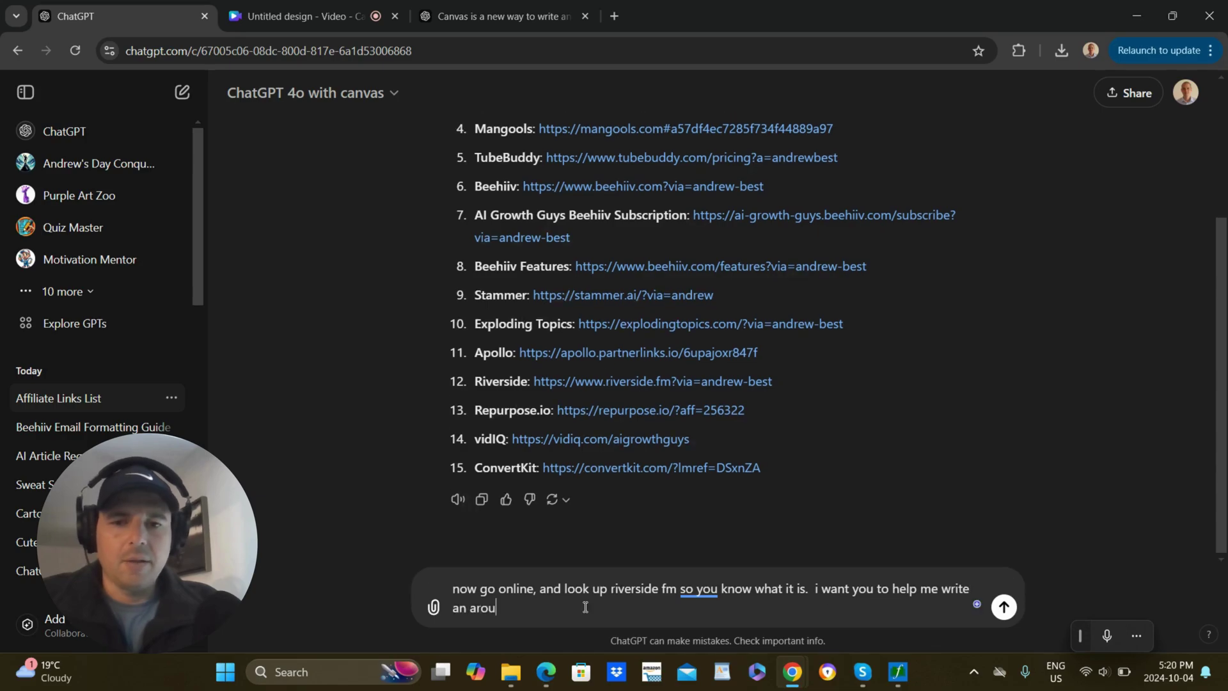
{"action": "type", "text": "ticle "}
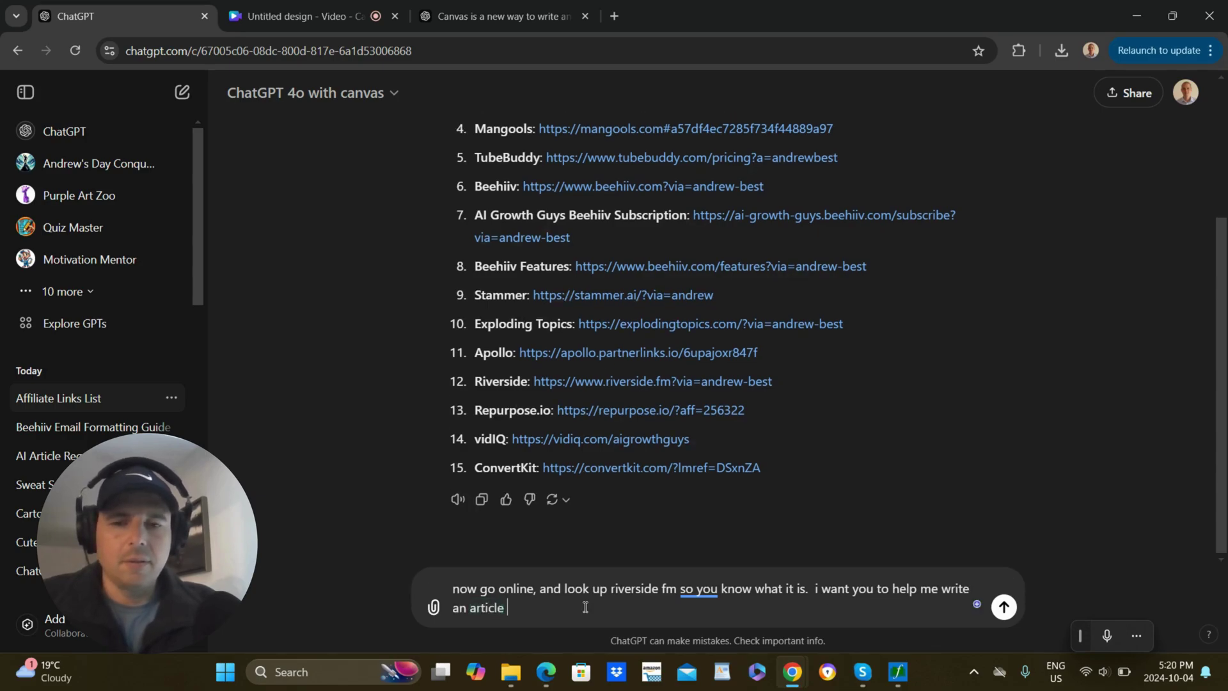
{"action": "type", "text": "aobut "}
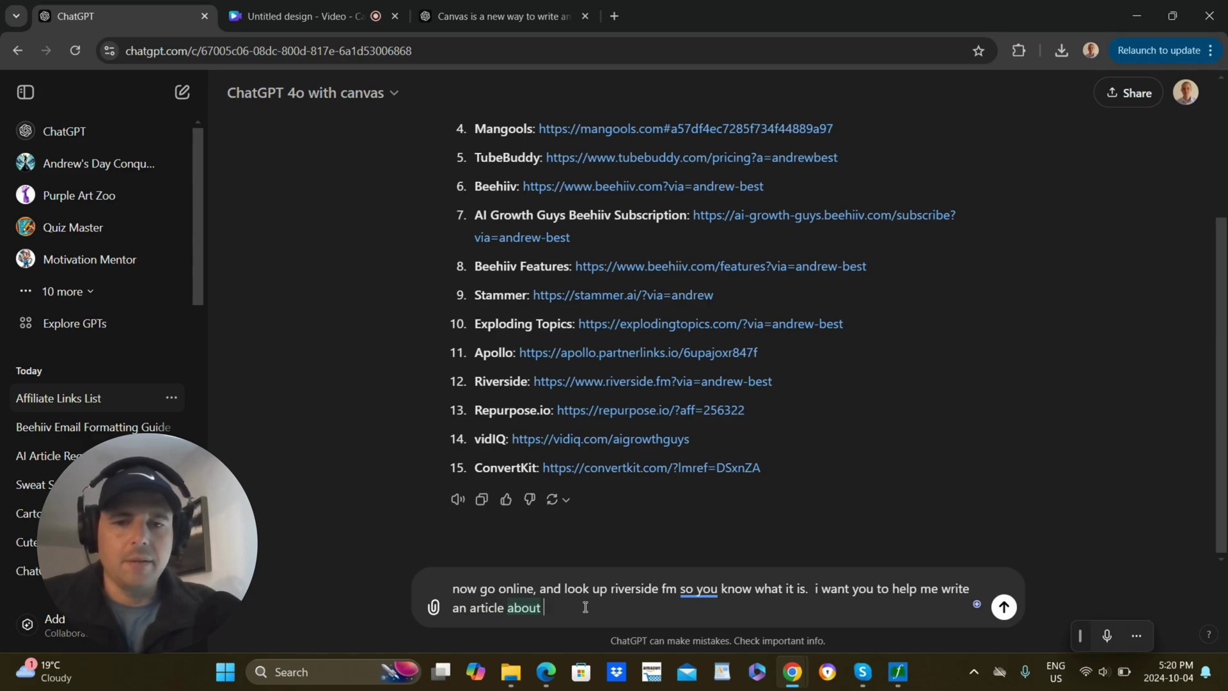
{"action": "type", "text": ", but first "}
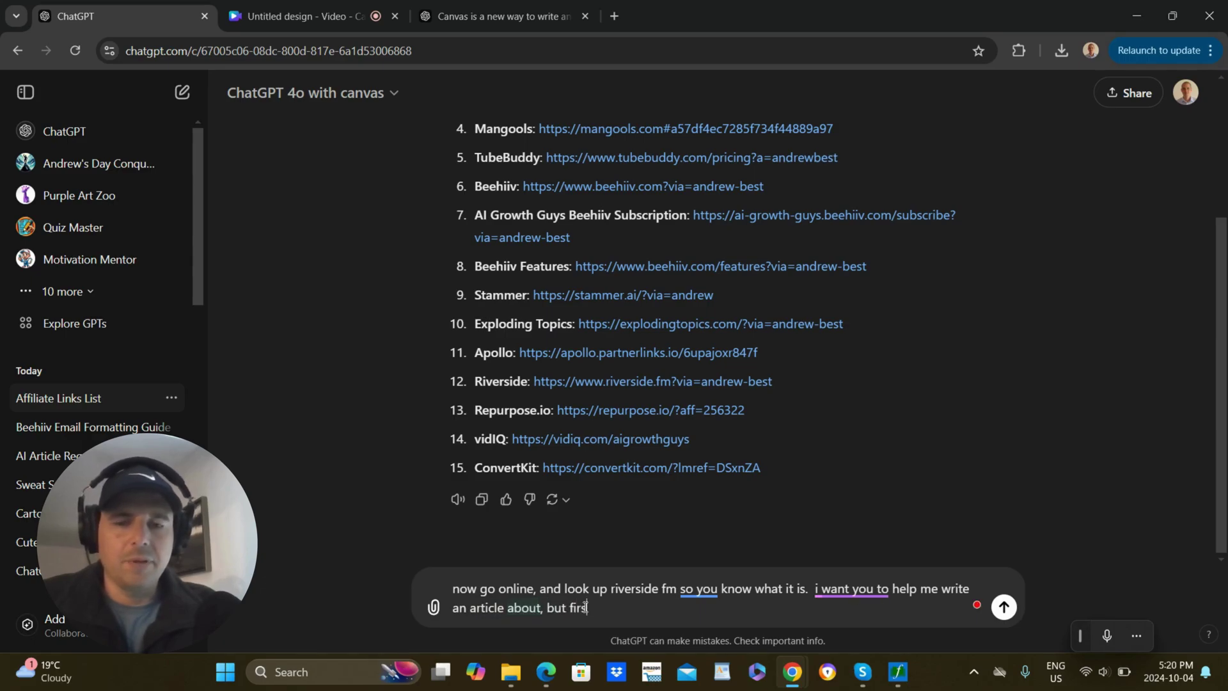
{"action": "type", "text": "just fi"}
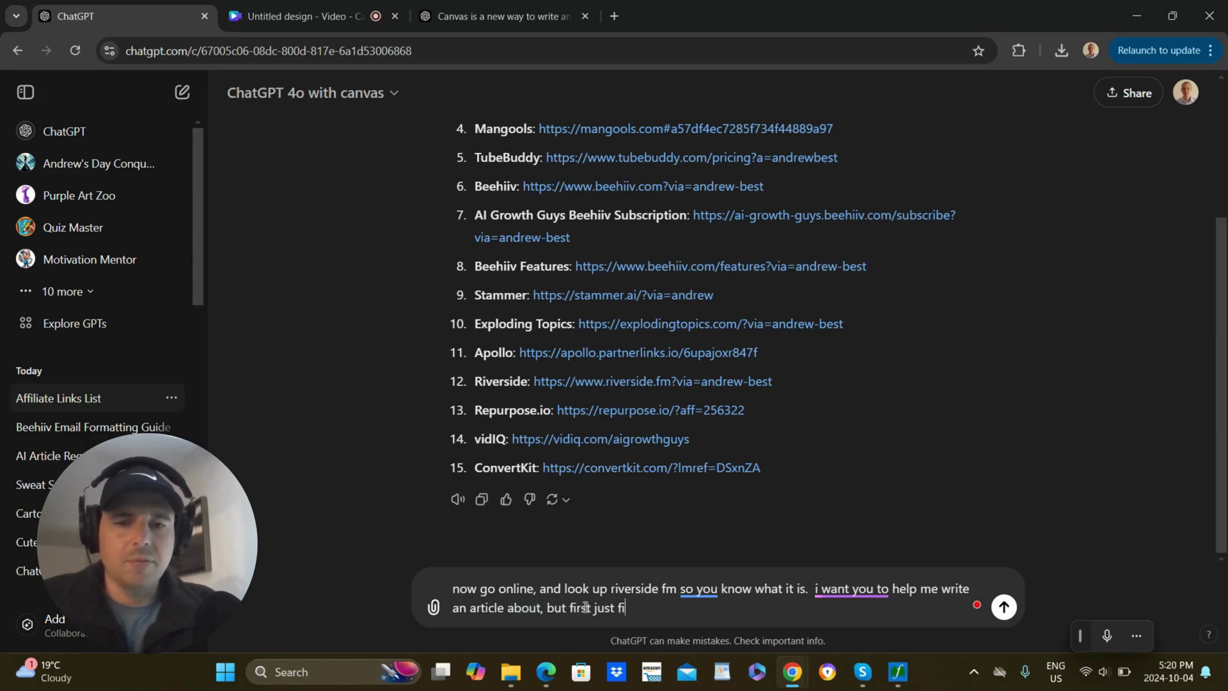
{"action": "type", "text": "nd out what it is"}
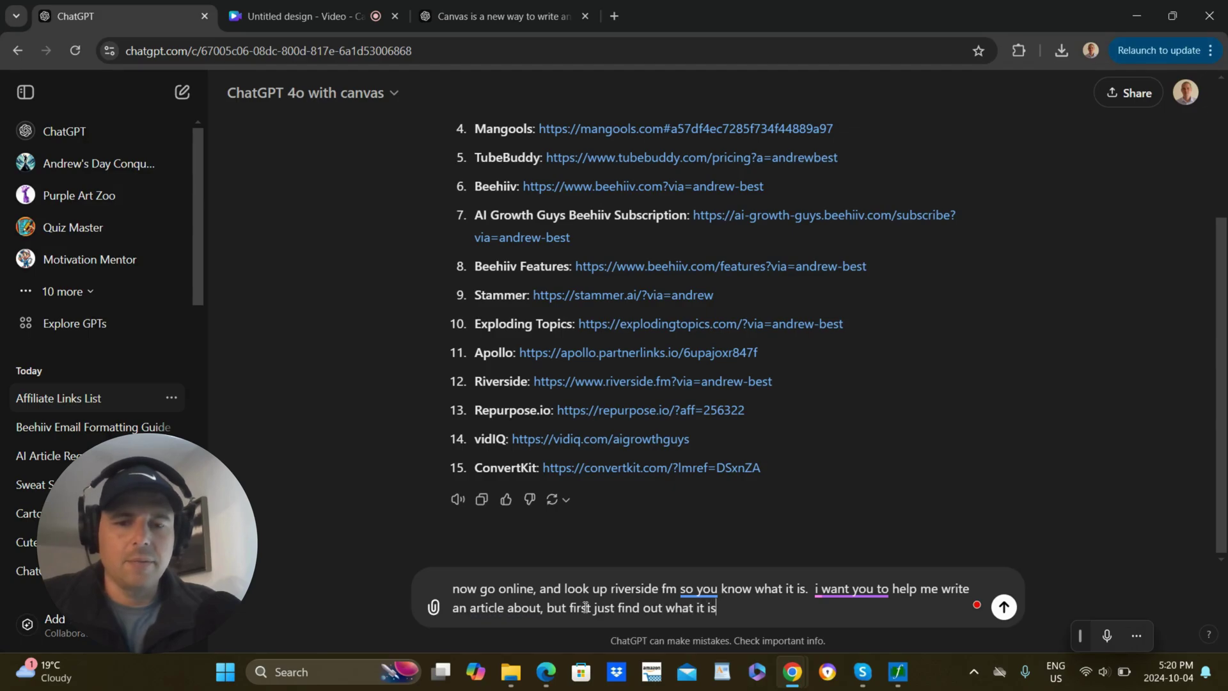
{"action": "key", "text": "Return"}
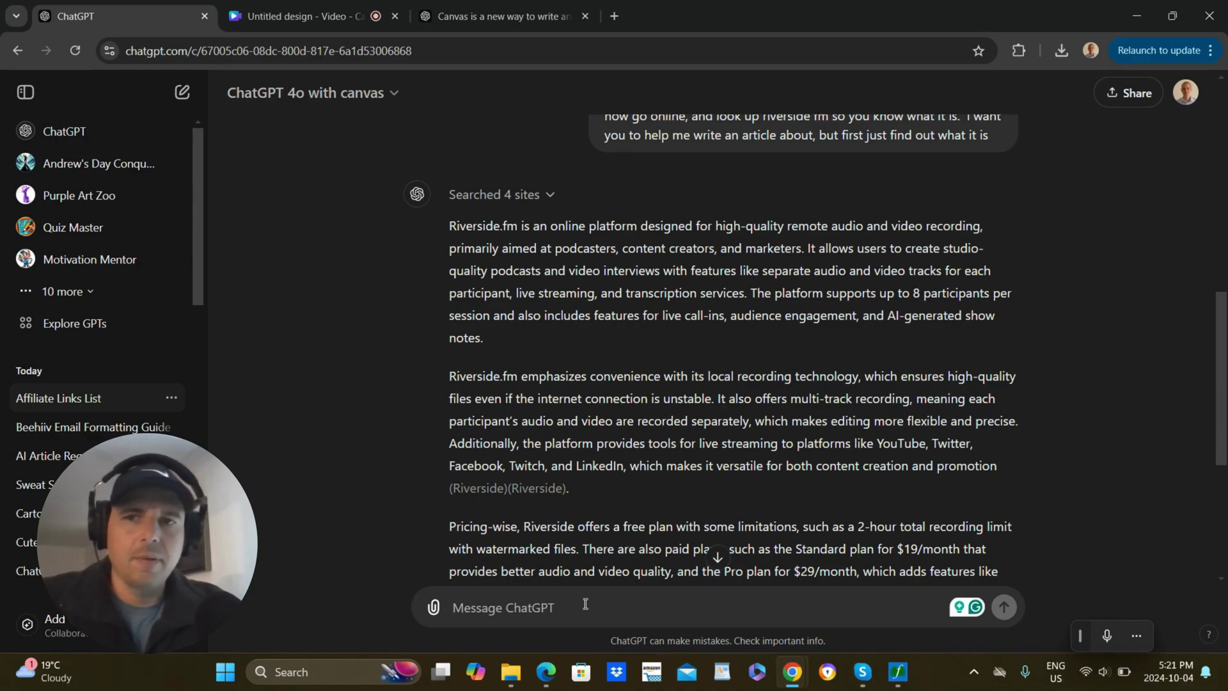
Send the prompt "Help me plan an article for promoting why riverside is the best software for this purpose".
{"action": "type", "text": "Help me "}
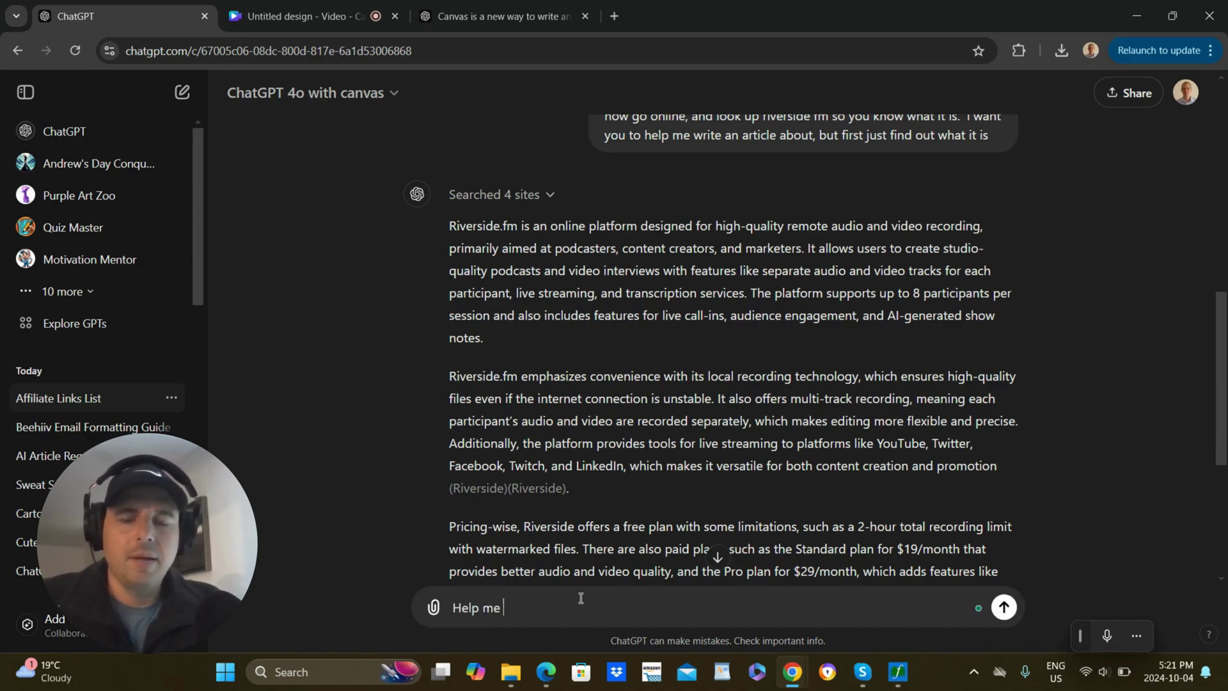
{"action": "type", "text": "plan an article for "}
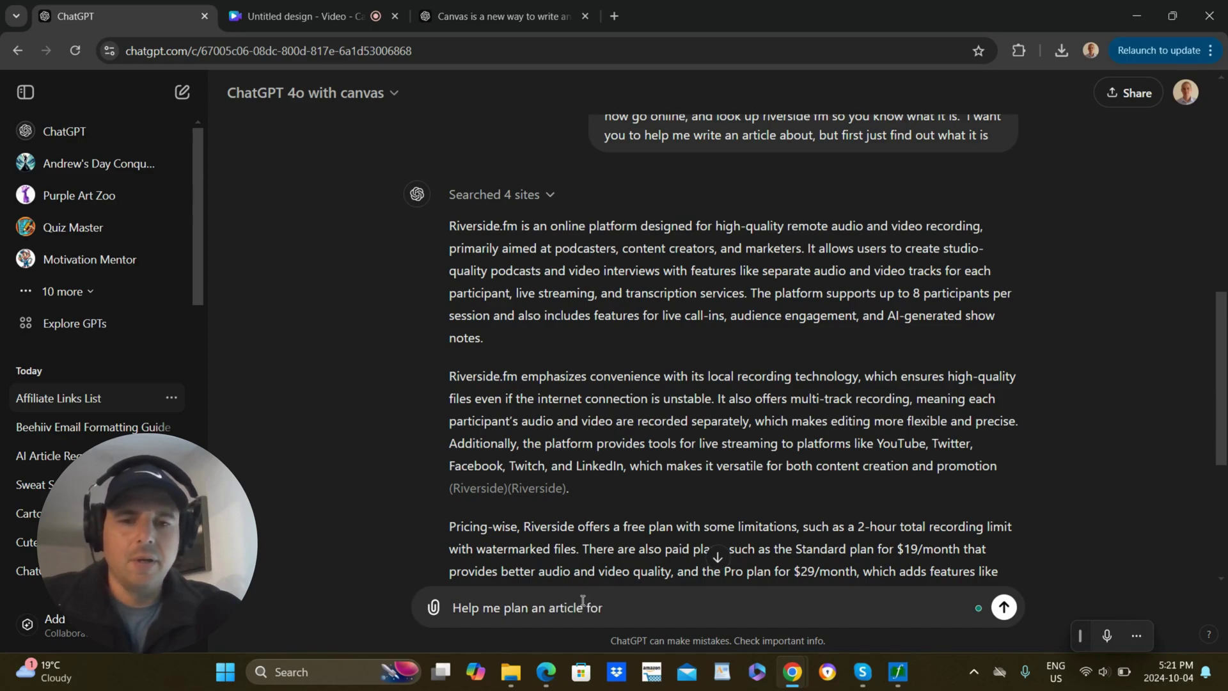
{"action": "type", "text": "prom"}
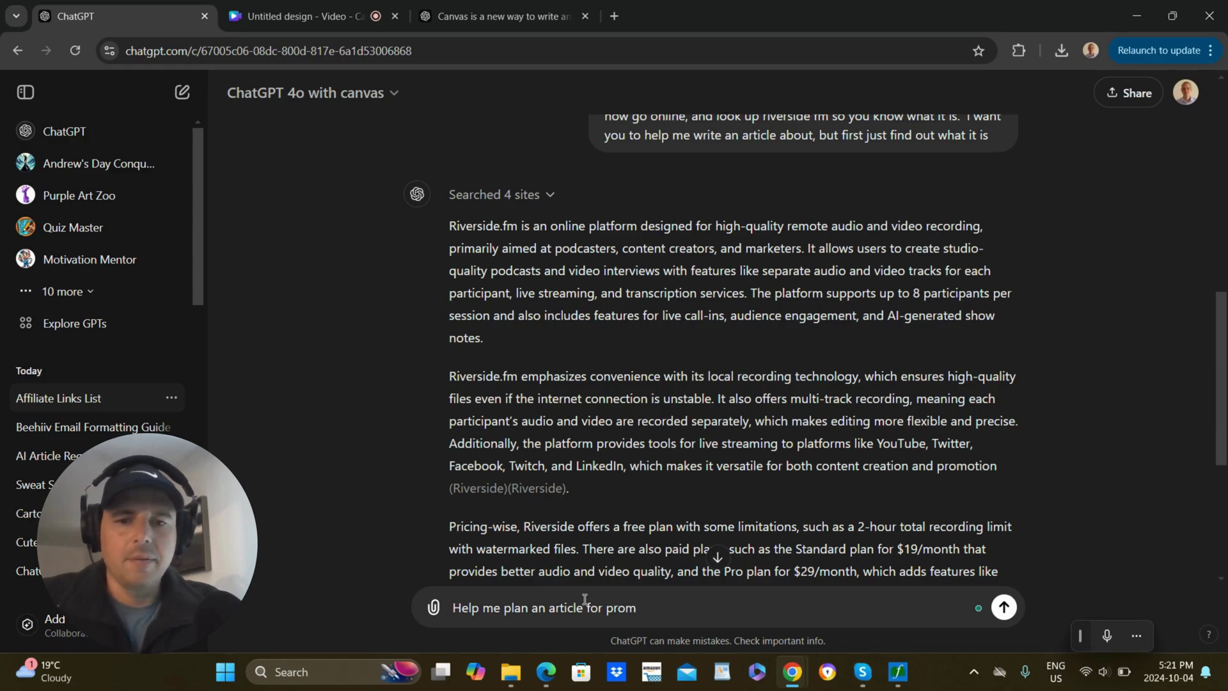
{"action": "type", "text": "tiong"}
{"action": "key", "text": "BackSpace"}
{"action": "key", "text": "BackSpace"}
{"action": "key", "text": "BackSpace"}
{"action": "key", "text": "BackSpace"}
{"action": "key", "text": "BackSpace"}
{"action": "key", "text": "BackSpace"}
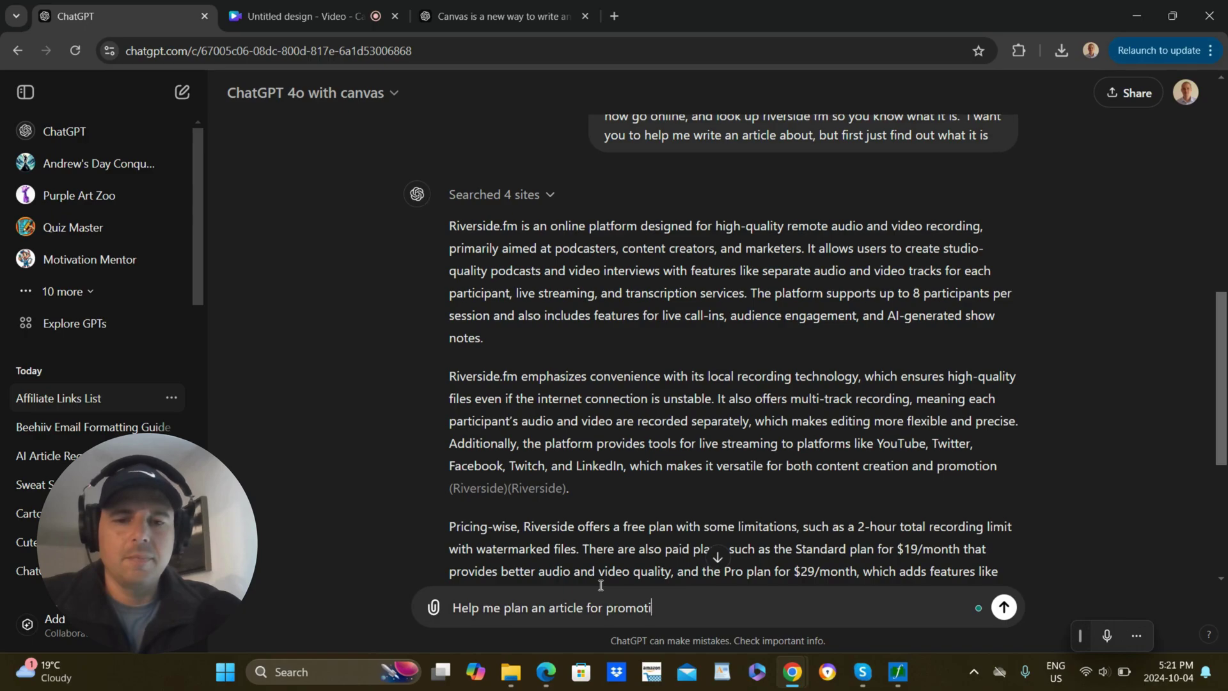
{"action": "type", "text": "why river"}
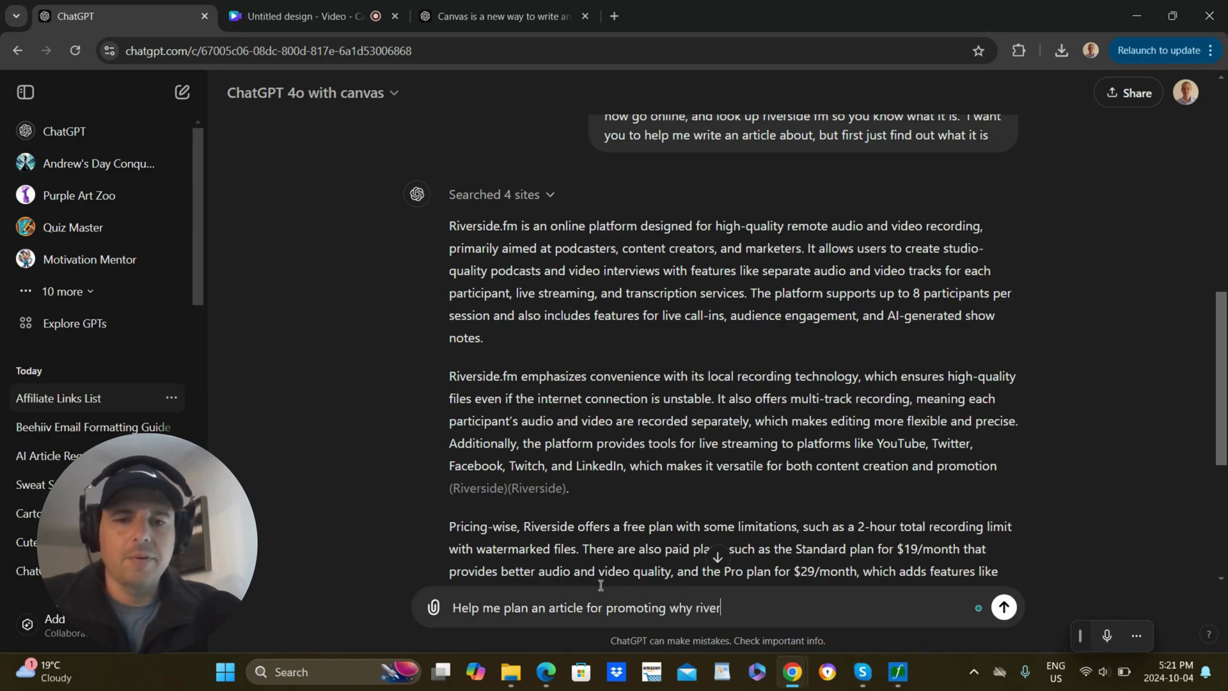
{"action": "type", "text": "side is the best "}
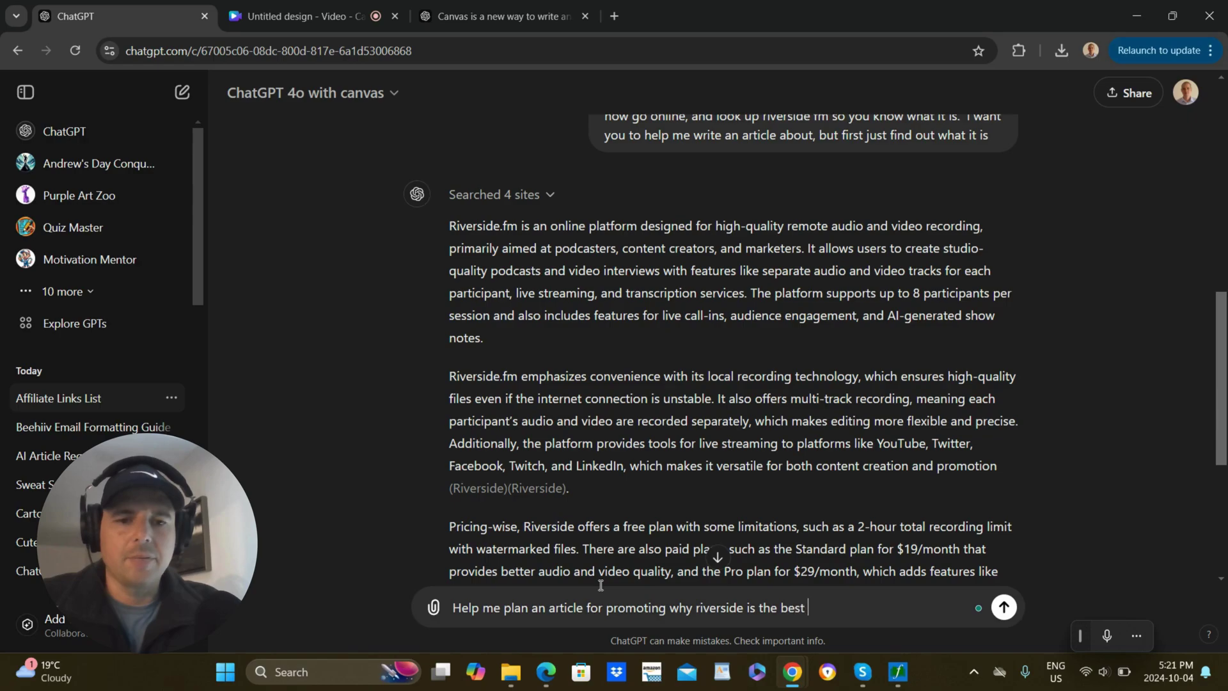
{"action": "type", "text": "so"}
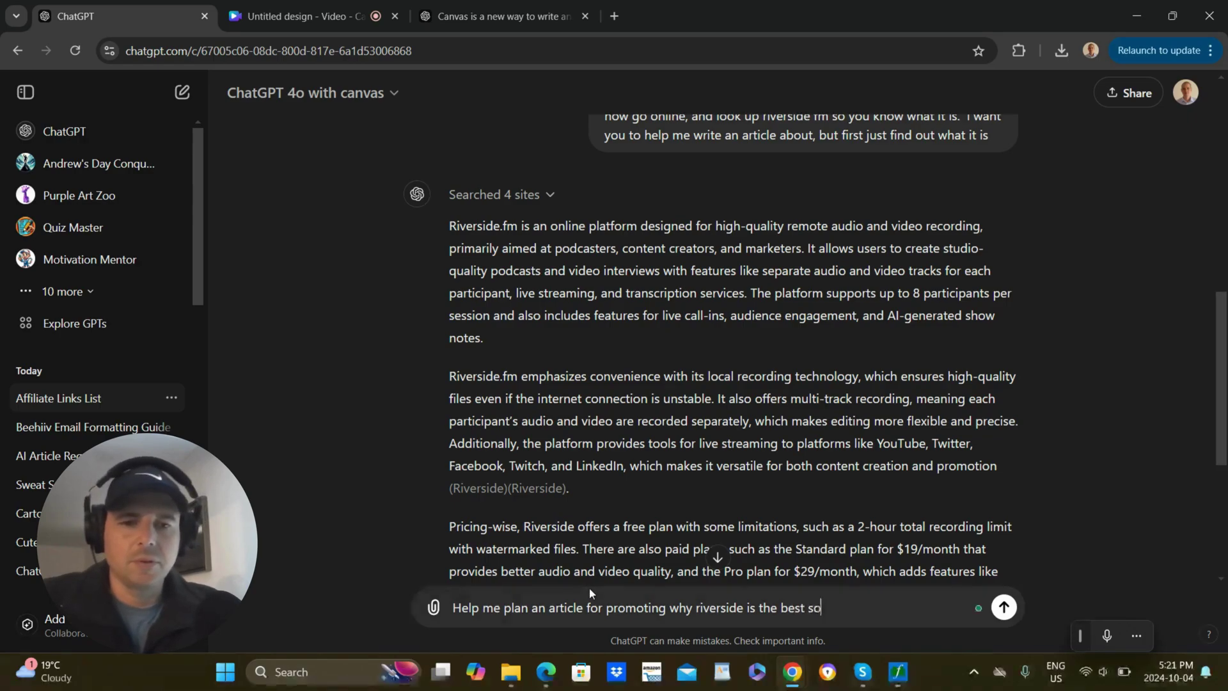
{"action": "type", "text": "ftware fo"}
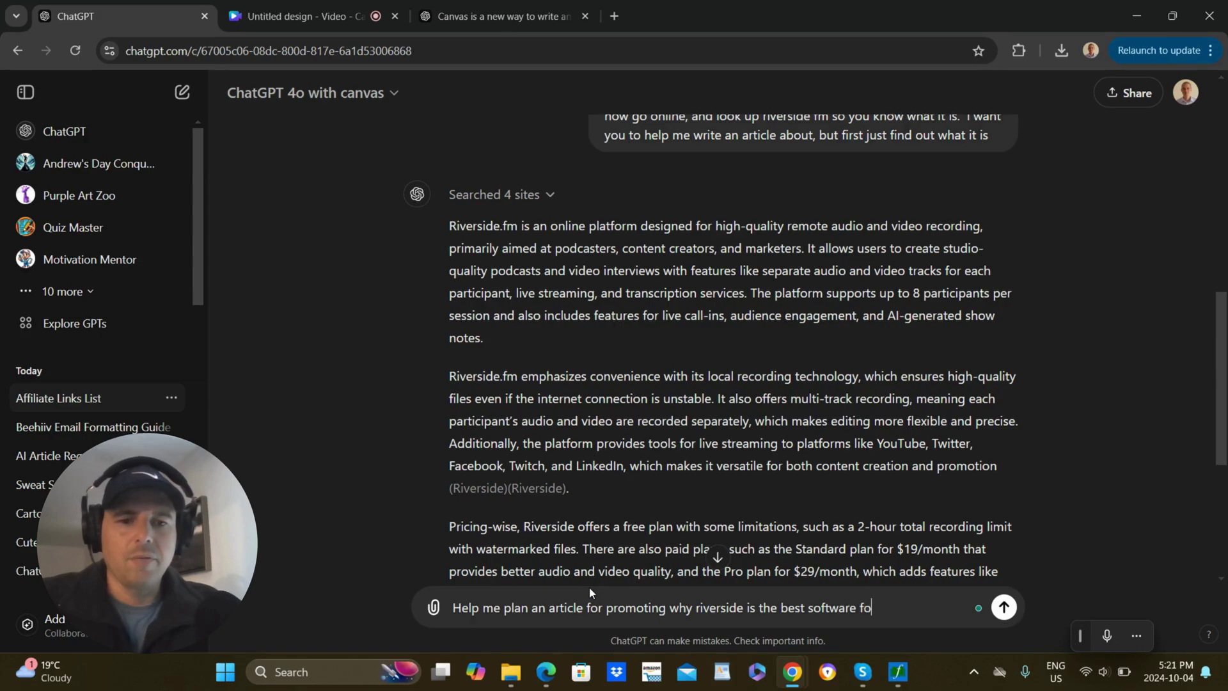
{"action": "type", "text": "r this purpose"}
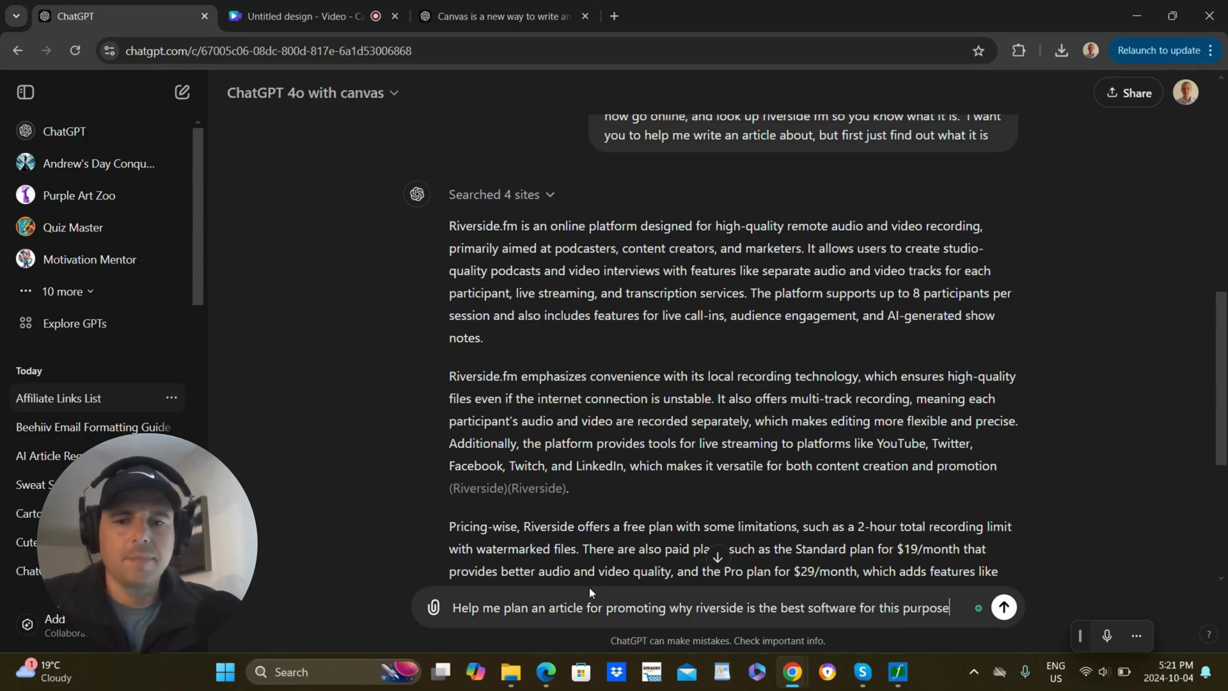
{"action": "key", "text": "Return"}
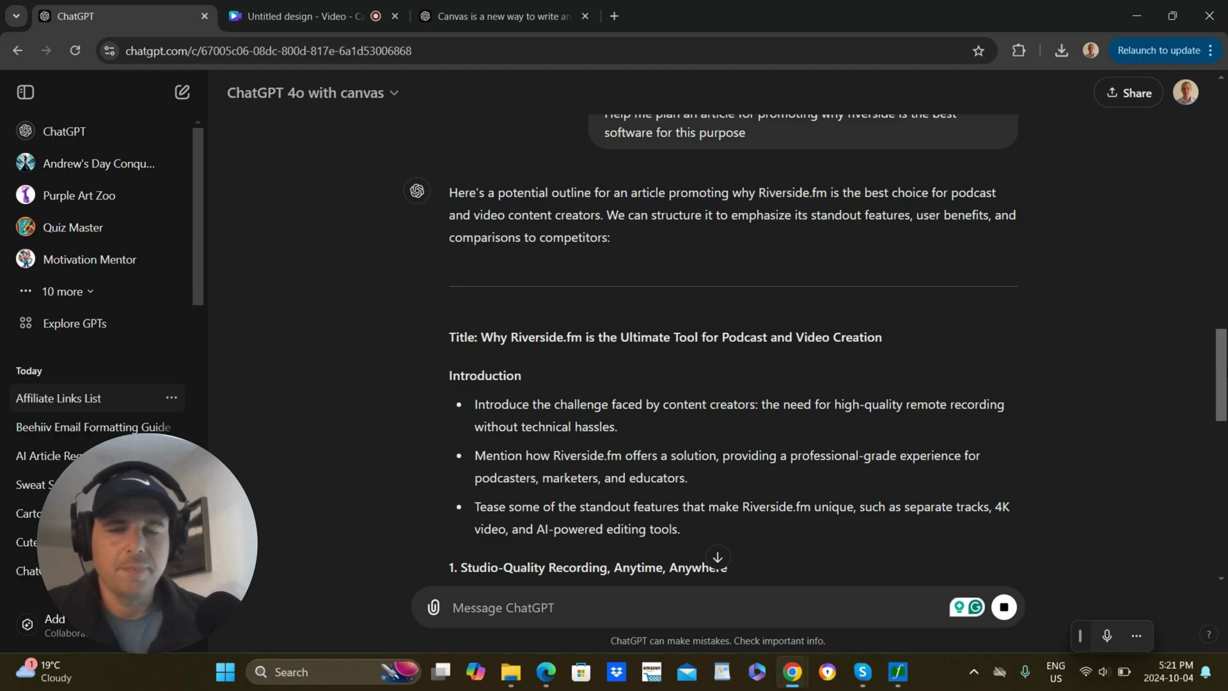
Review the article outline and request a revision with "plan again, but don't compare it to others".
{"action": "left_click_drag", "start_coordinate": [1220, 378], "coordinate": [1221, 528]}
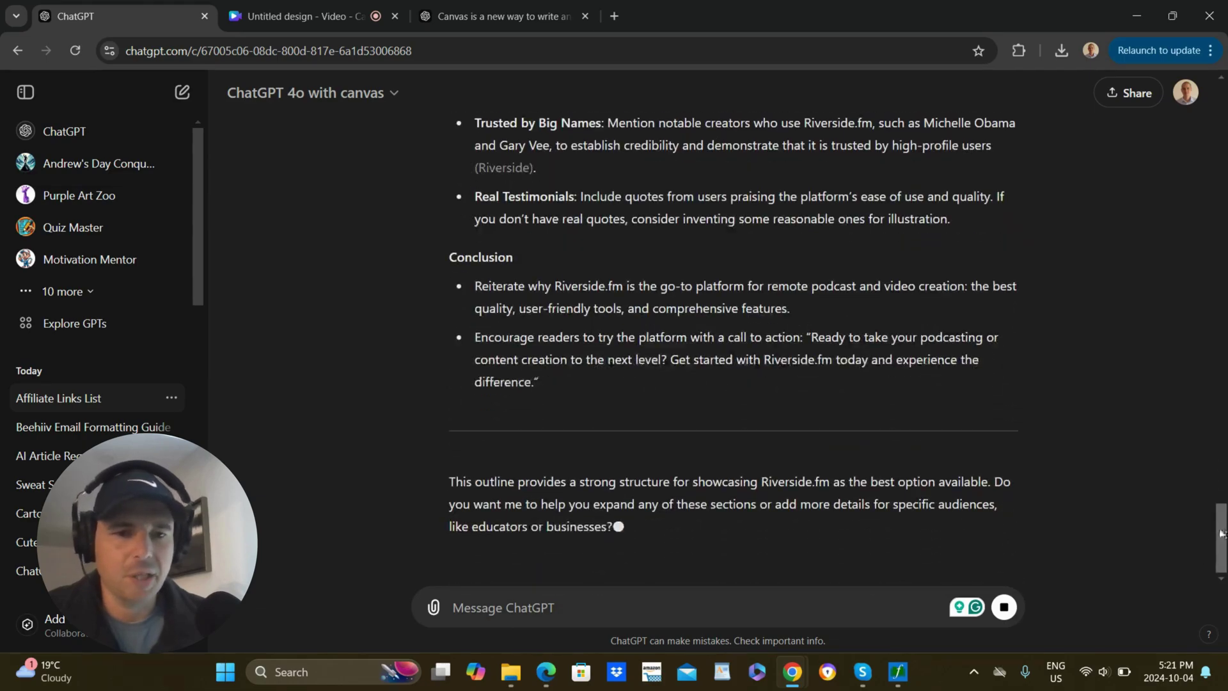
{"action": "left_click_drag", "start_coordinate": [1221, 538], "coordinate": [1205, 314]}
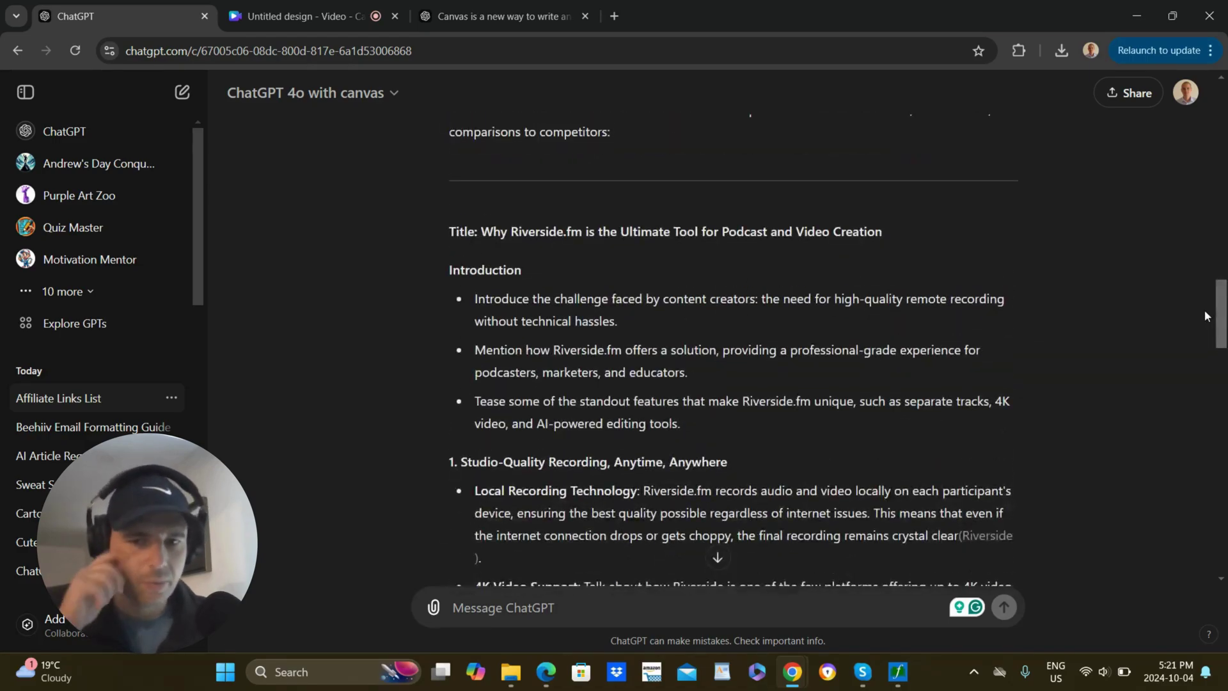
{"action": "left_click_drag", "start_coordinate": [1205, 315], "coordinate": [1223, 537]}
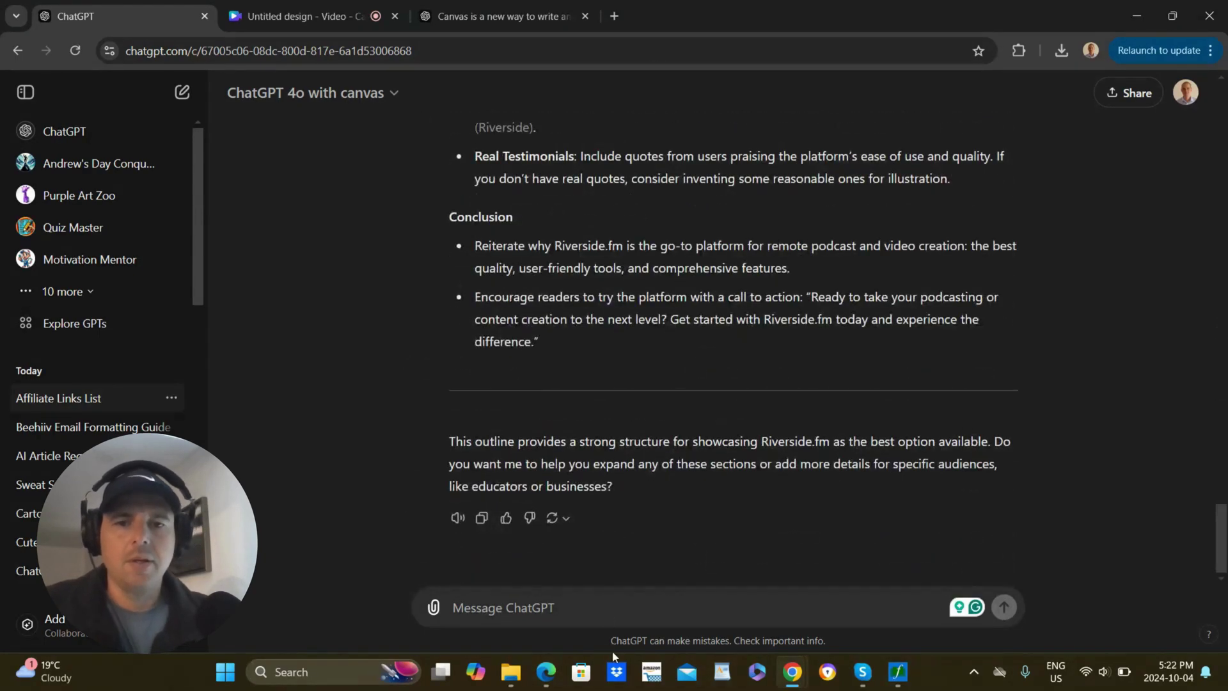
{"action": "type", "text": "plan "}
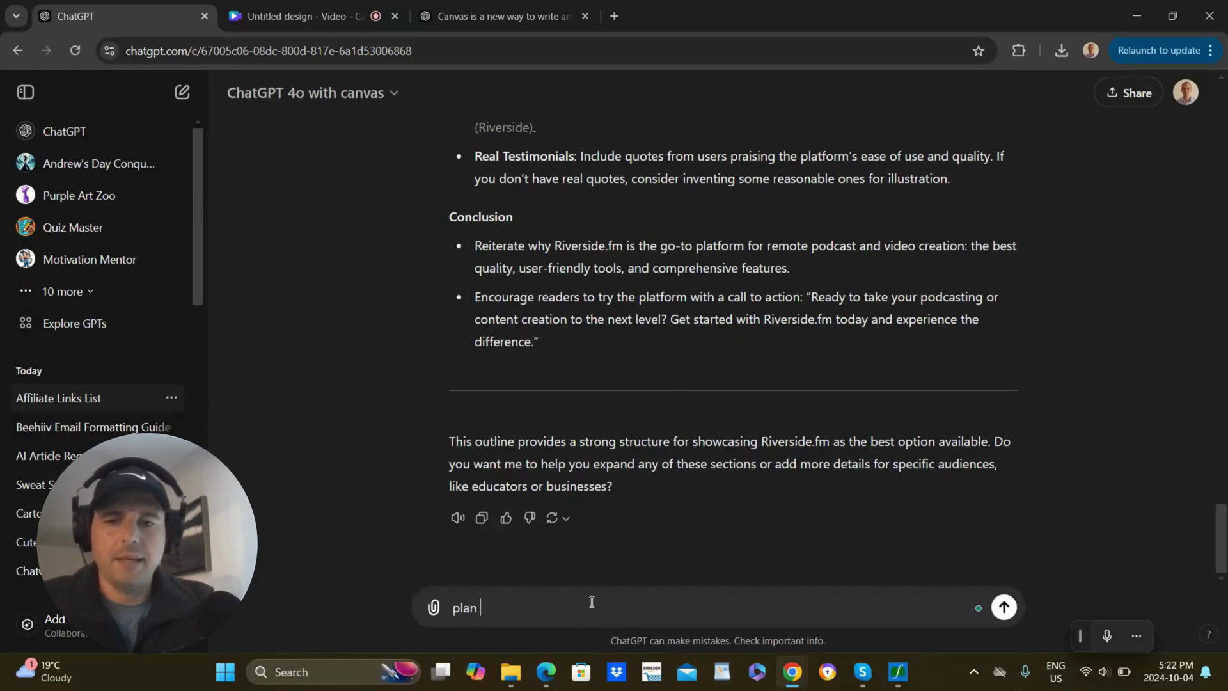
{"action": "type", "text": "again, but don't "}
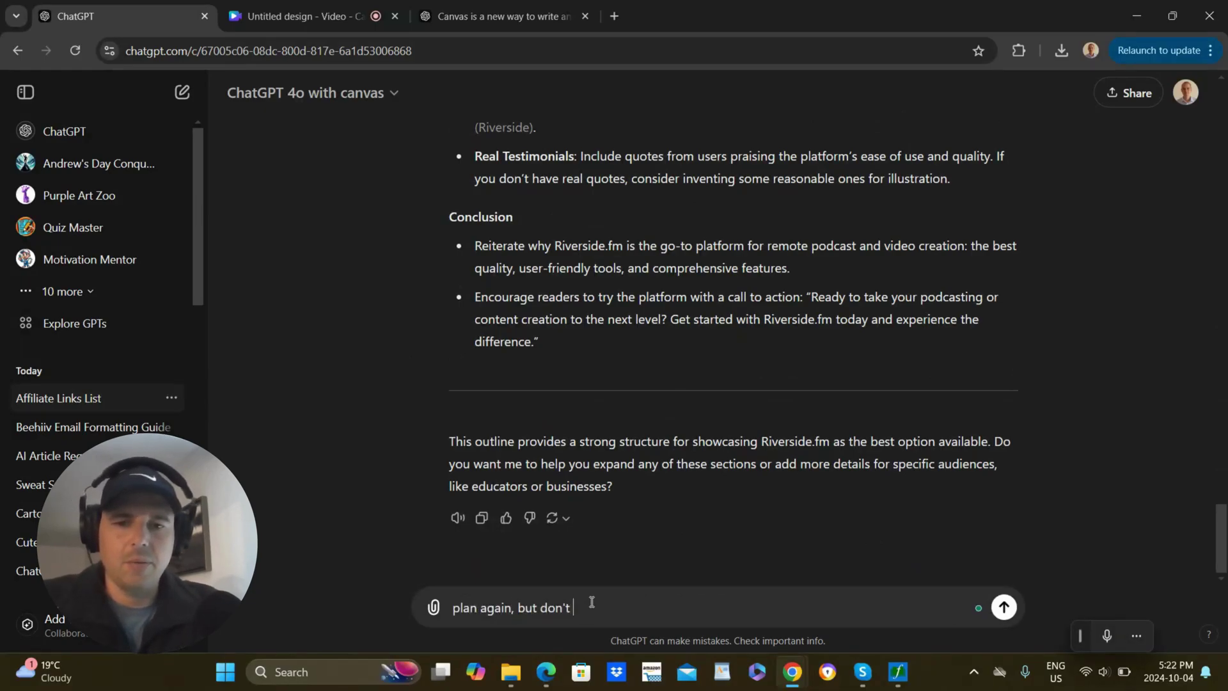
{"action": "type", "text": "compare it "}
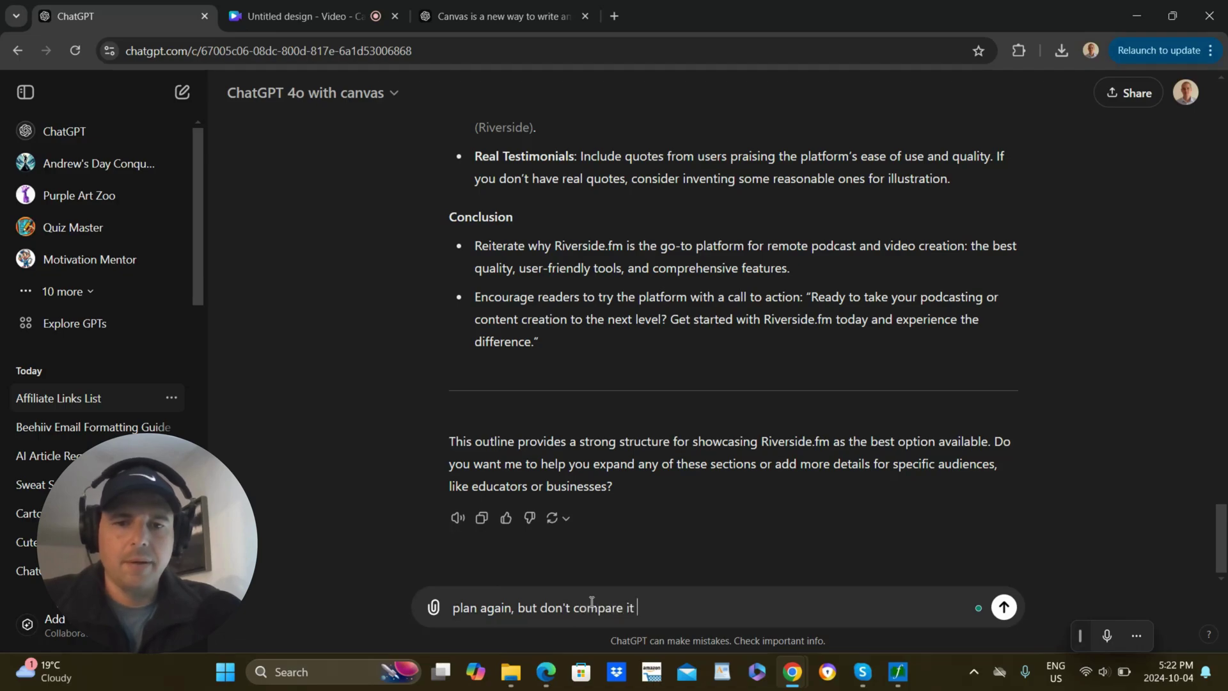
{"action": "type", "text": "to others"}
{"action": "key", "text": "Return"}
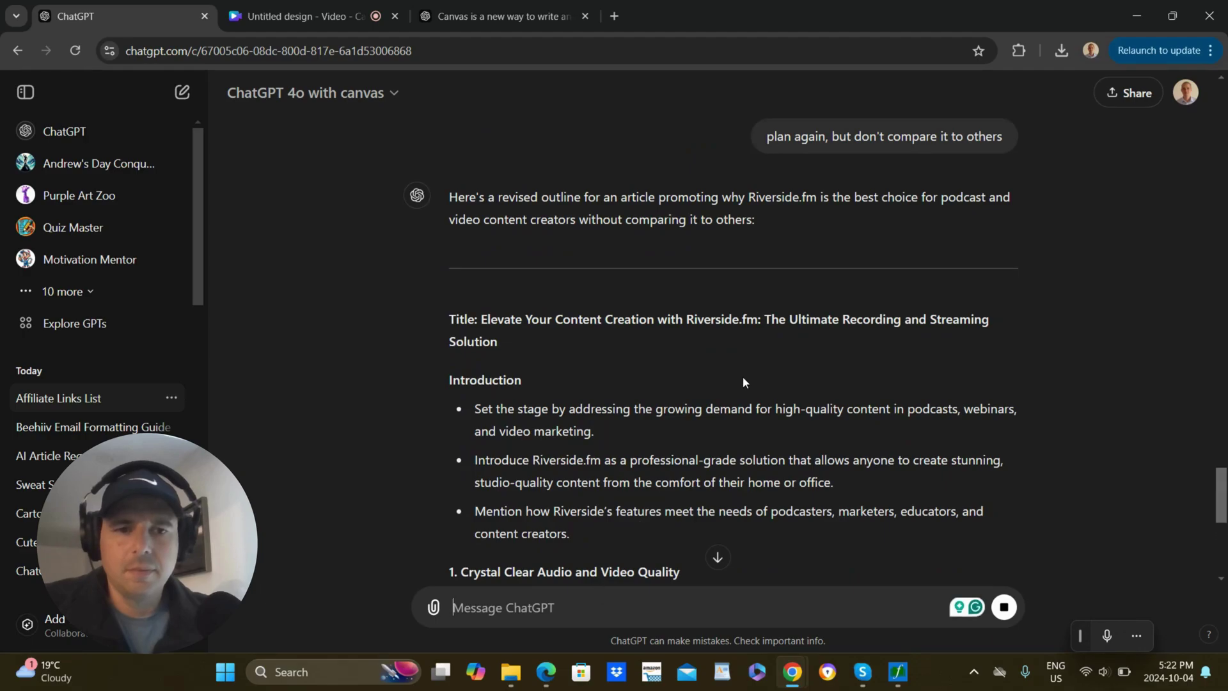
Check the revised outline and send "ok, now open up canvas, and write the article for me".
{"action": "scroll", "coordinate": [1217, 490], "scroll_direction": "down", "scroll_amount": 5}
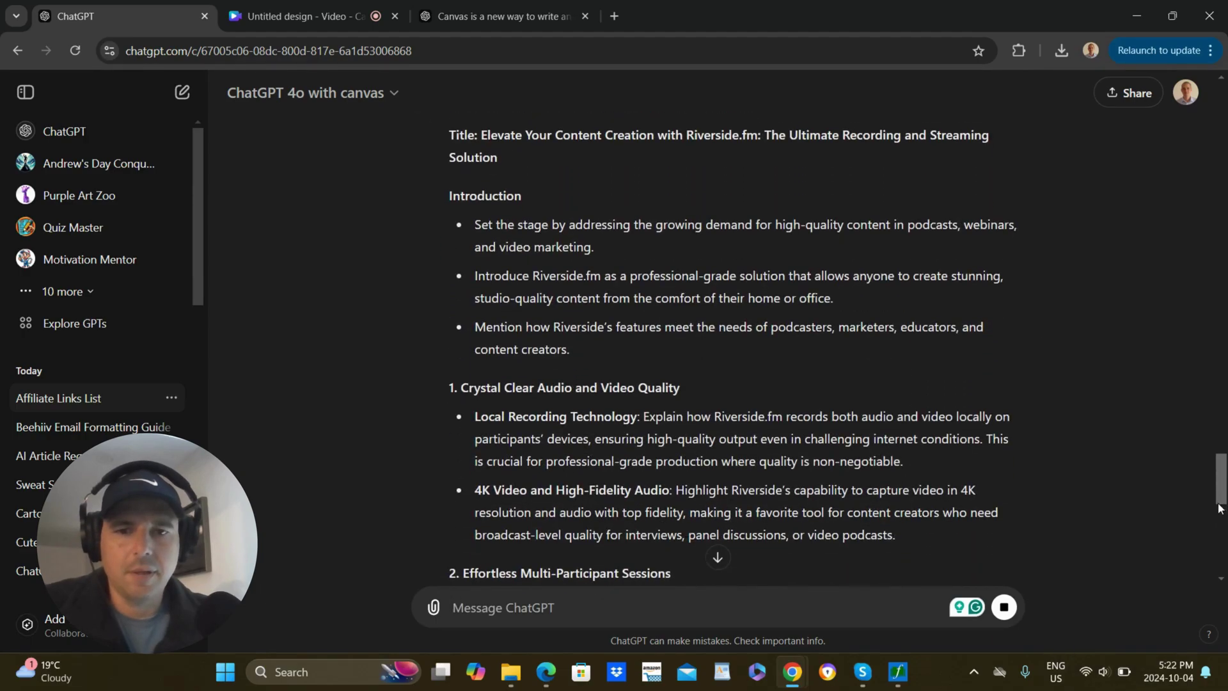
{"action": "scroll", "coordinate": [1222, 519], "scroll_direction": "down", "scroll_amount": 15}
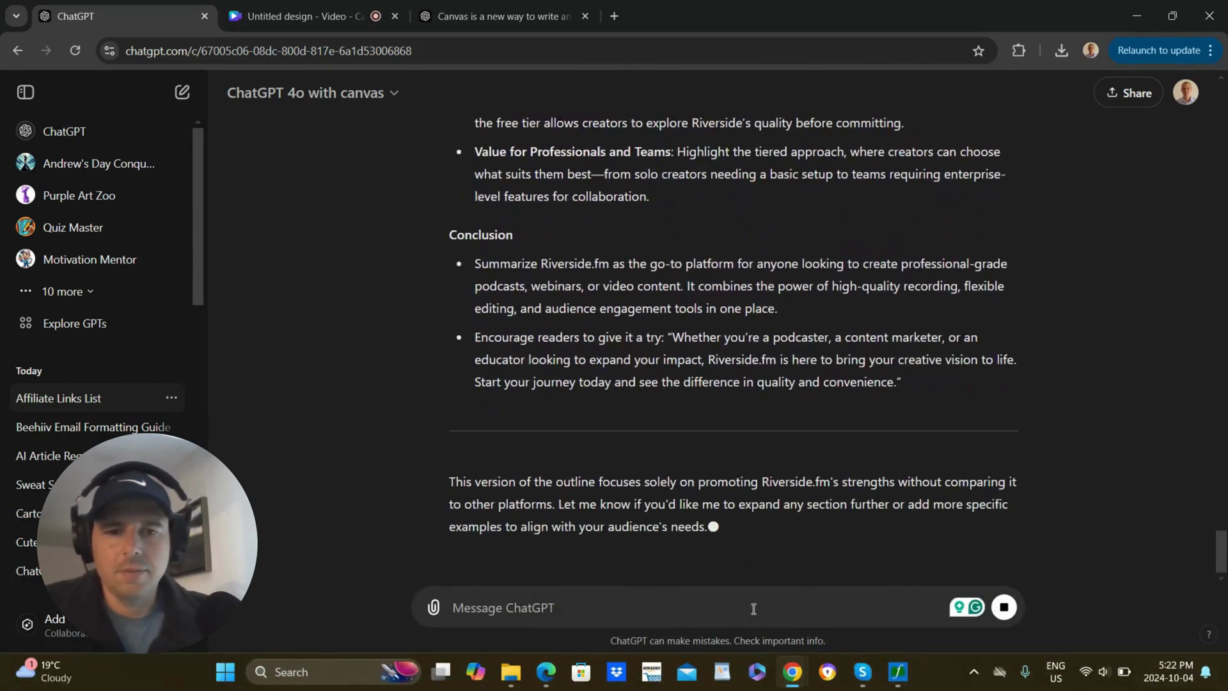
{"action": "type", "text": "ok"}
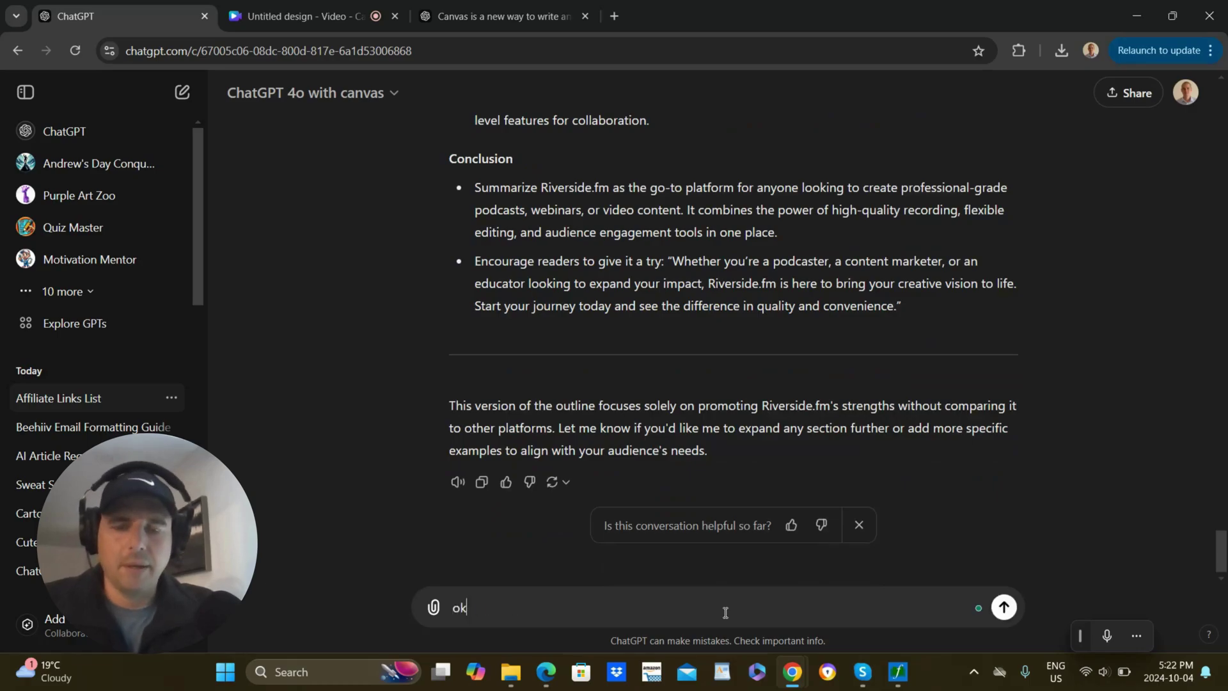
{"action": "type", "text": ", now open up canvas"}
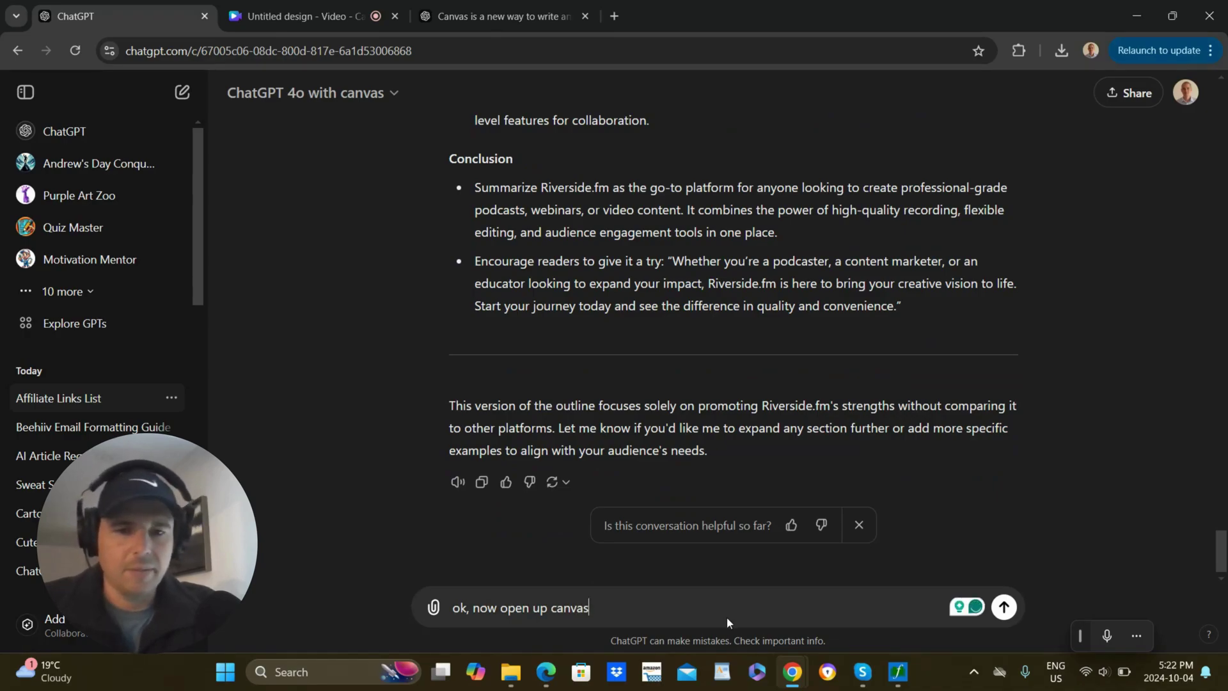
{"action": "type", "text": ", and "}
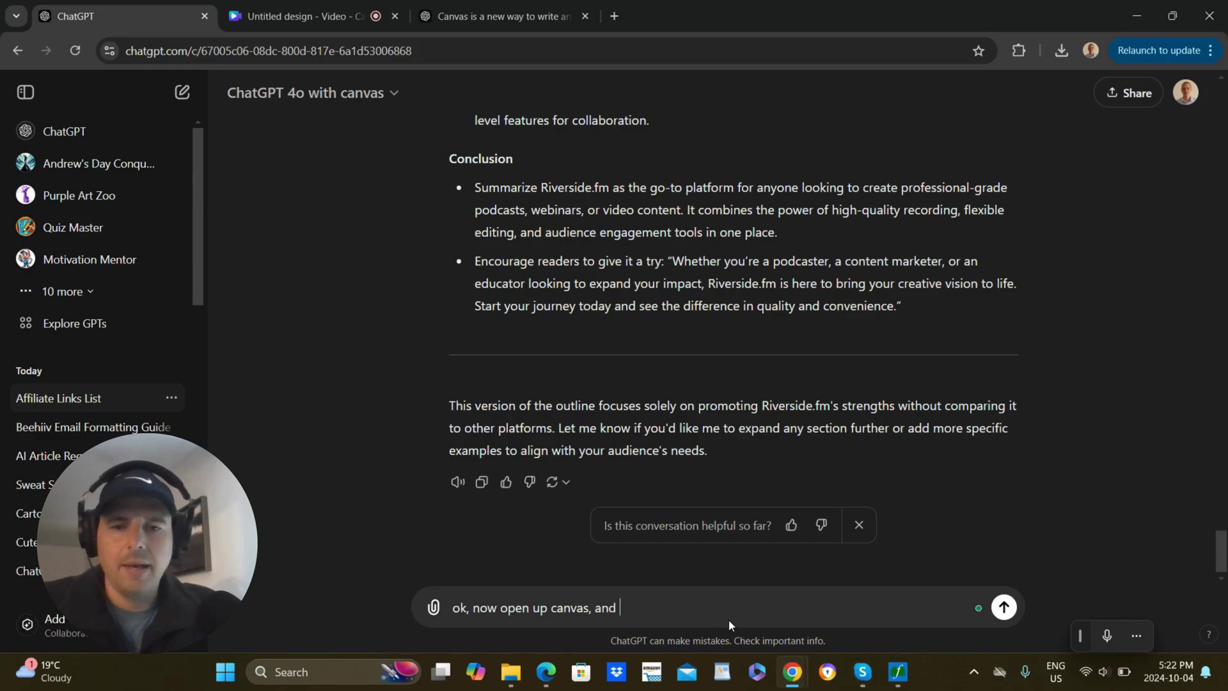
{"action": "type", "text": "write the article for me"}
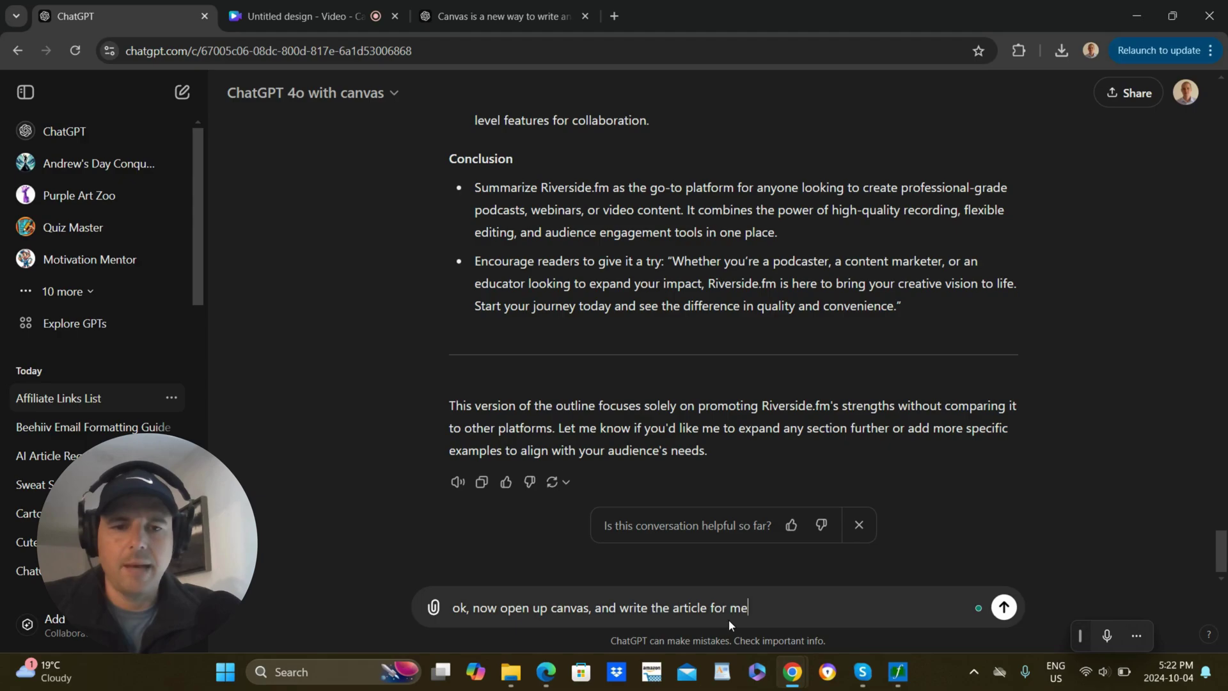
{"action": "key", "text": "Return"}
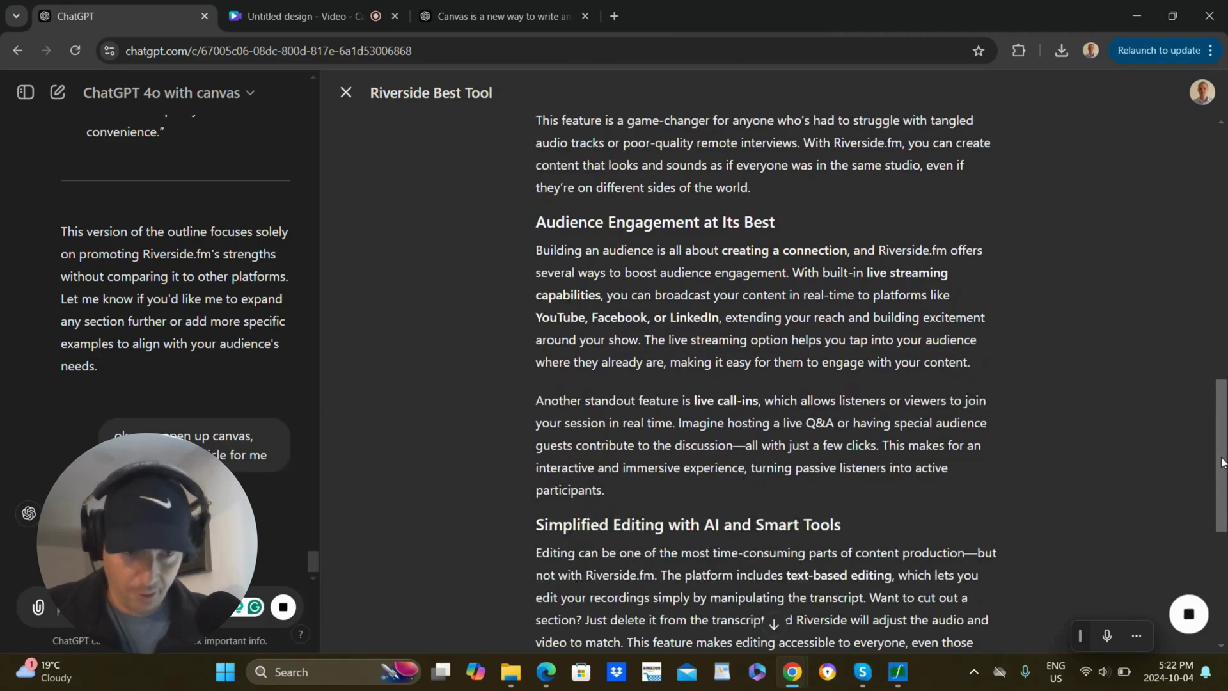
Look over the drafted article in the canvas and condense it by applying the Shorter length setting.
{"action": "left_click_drag", "start_coordinate": [1222, 462], "coordinate": [1224, 170]}
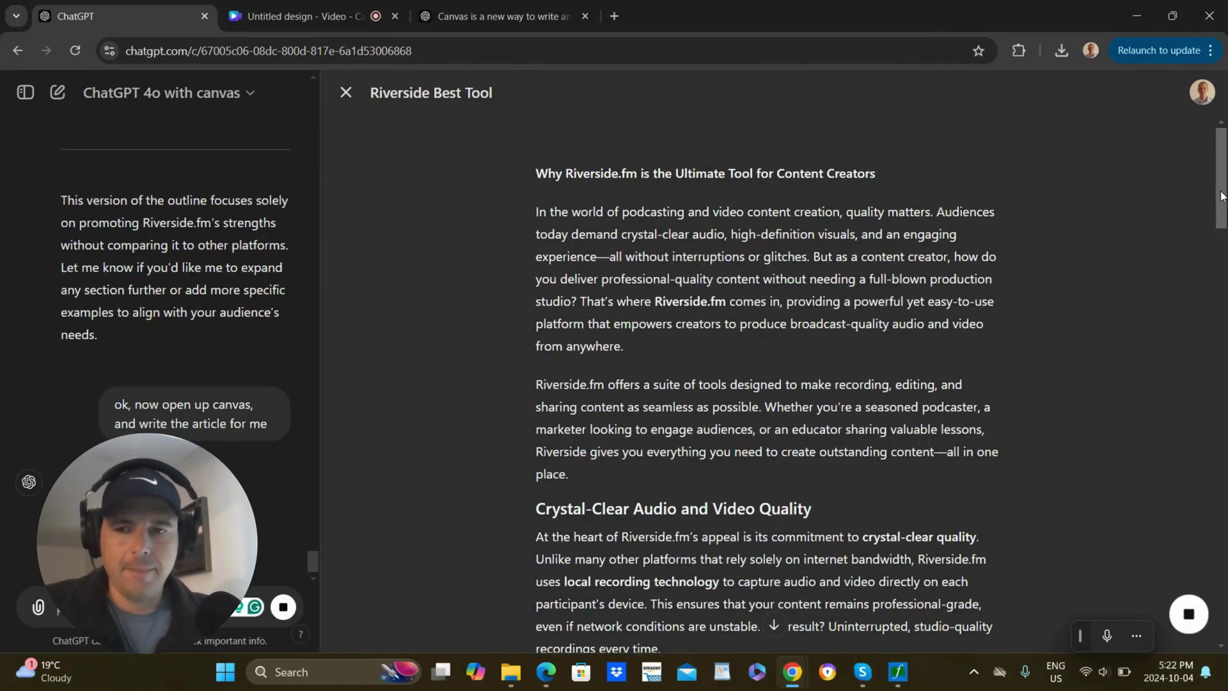
{"action": "left_click_drag", "start_coordinate": [1222, 197], "coordinate": [1221, 202]}
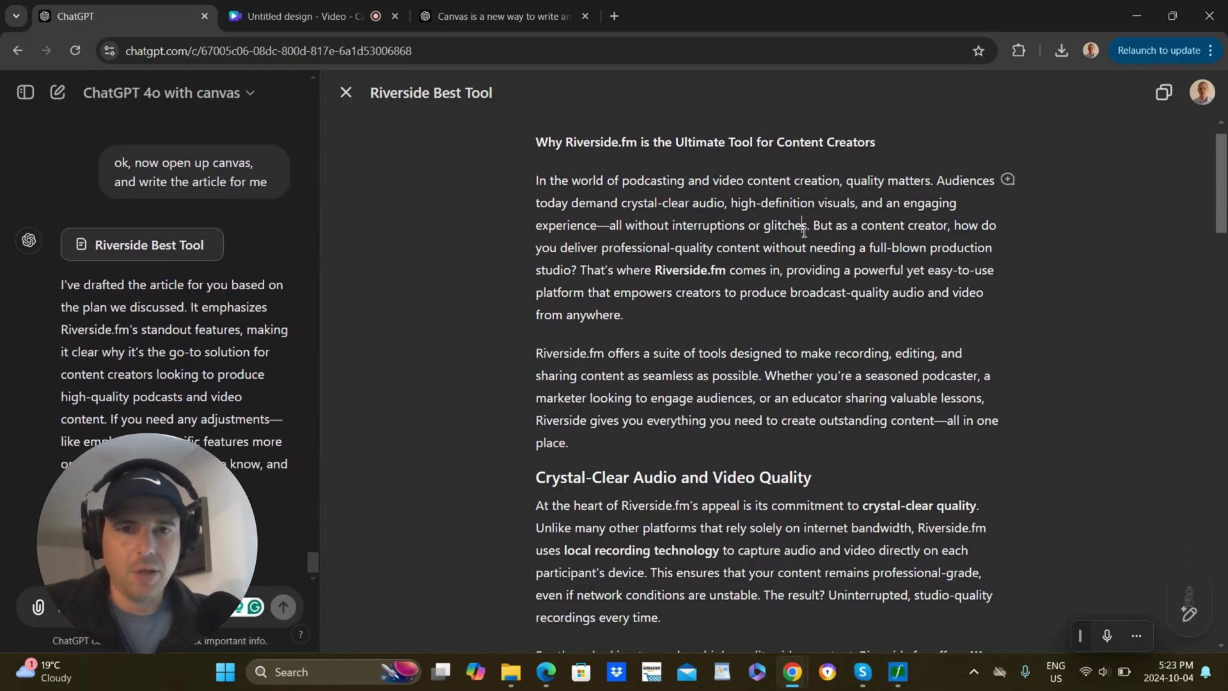
{"action": "left_click_drag", "start_coordinate": [822, 226], "coordinate": [831, 232]}
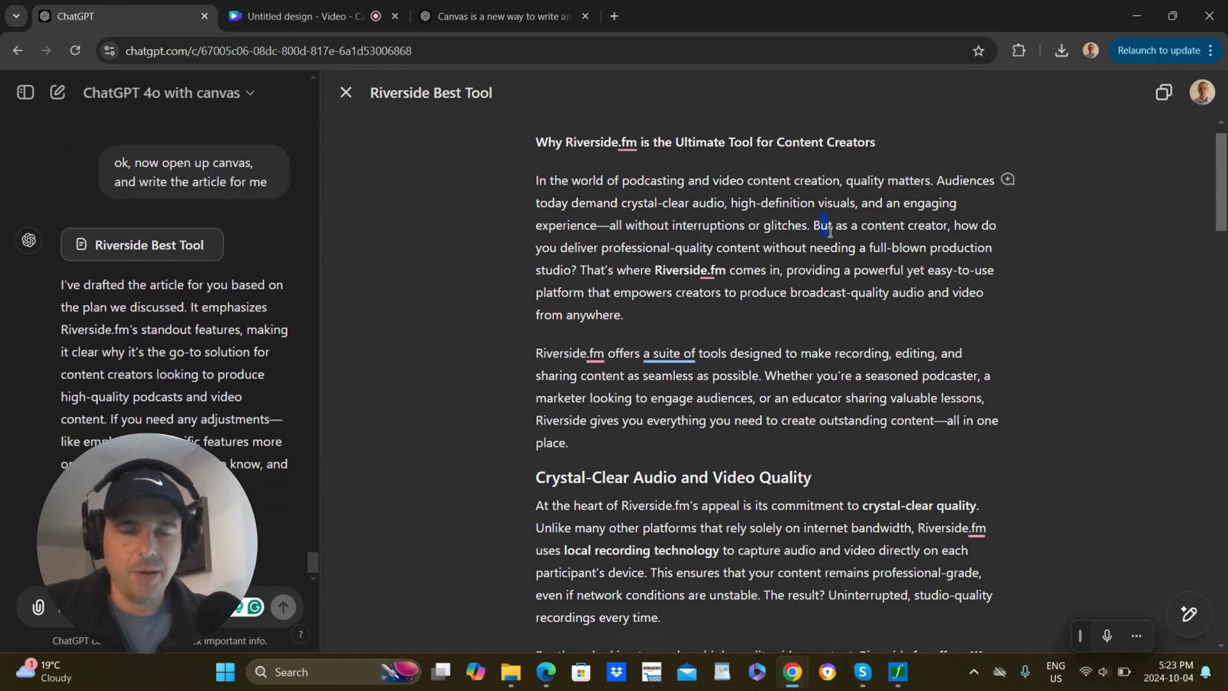
{"action": "left_click", "coordinate": [909, 228]}
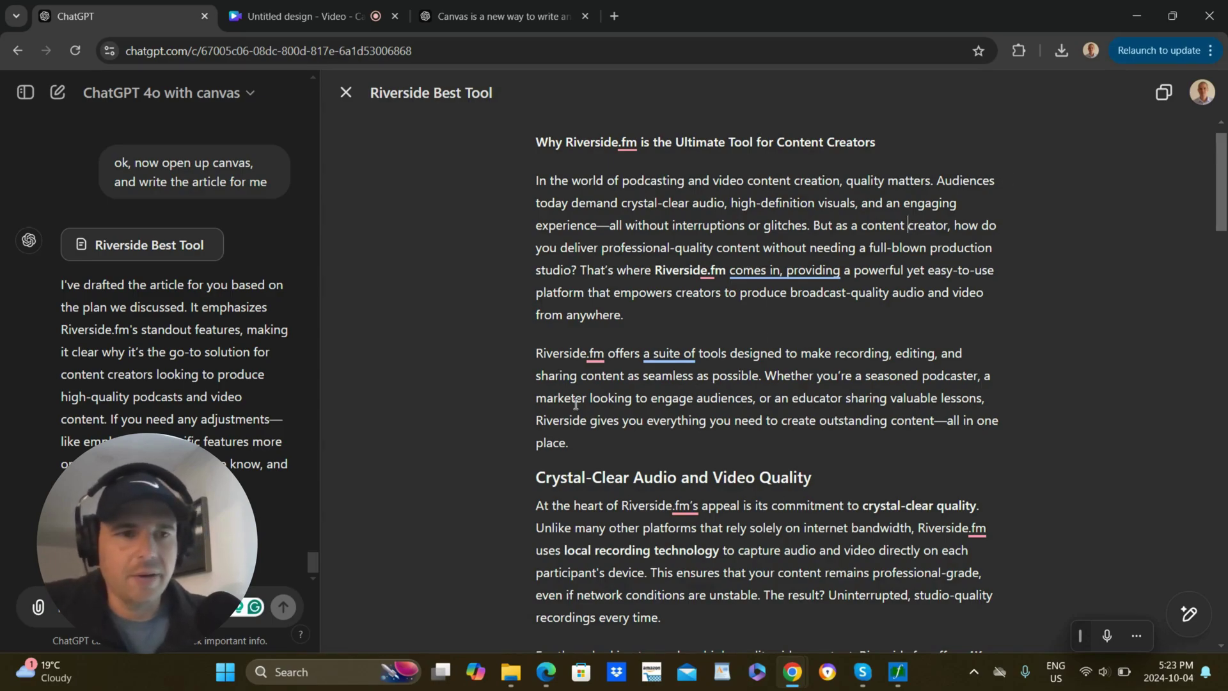
{"action": "left_click_drag", "start_coordinate": [1221, 210], "coordinate": [1226, 185]}
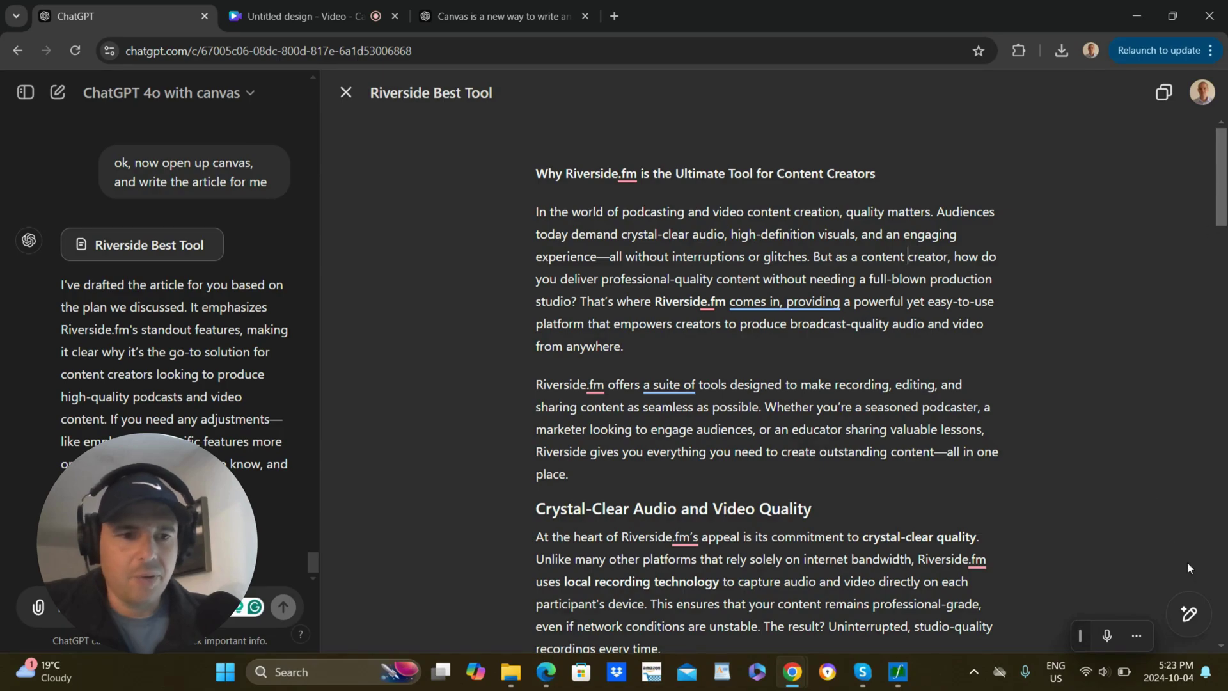
{"action": "mouse_move", "coordinate": [1191, 618]}
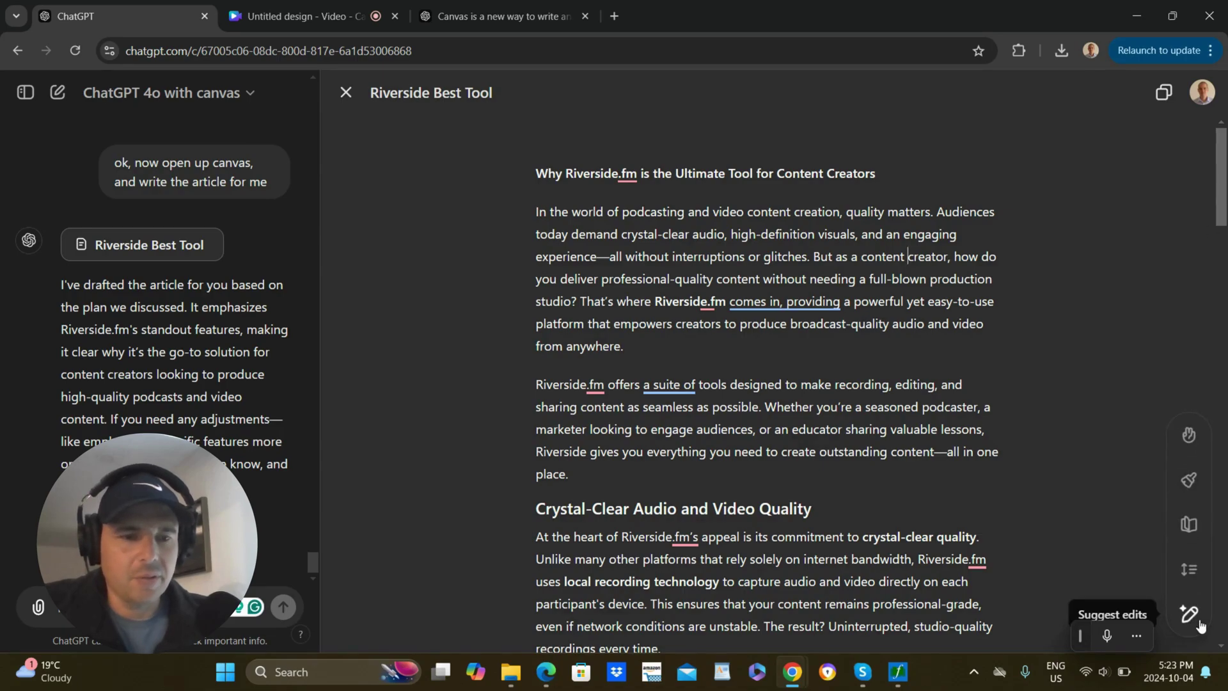
{"action": "left_click", "coordinate": [1193, 574]}
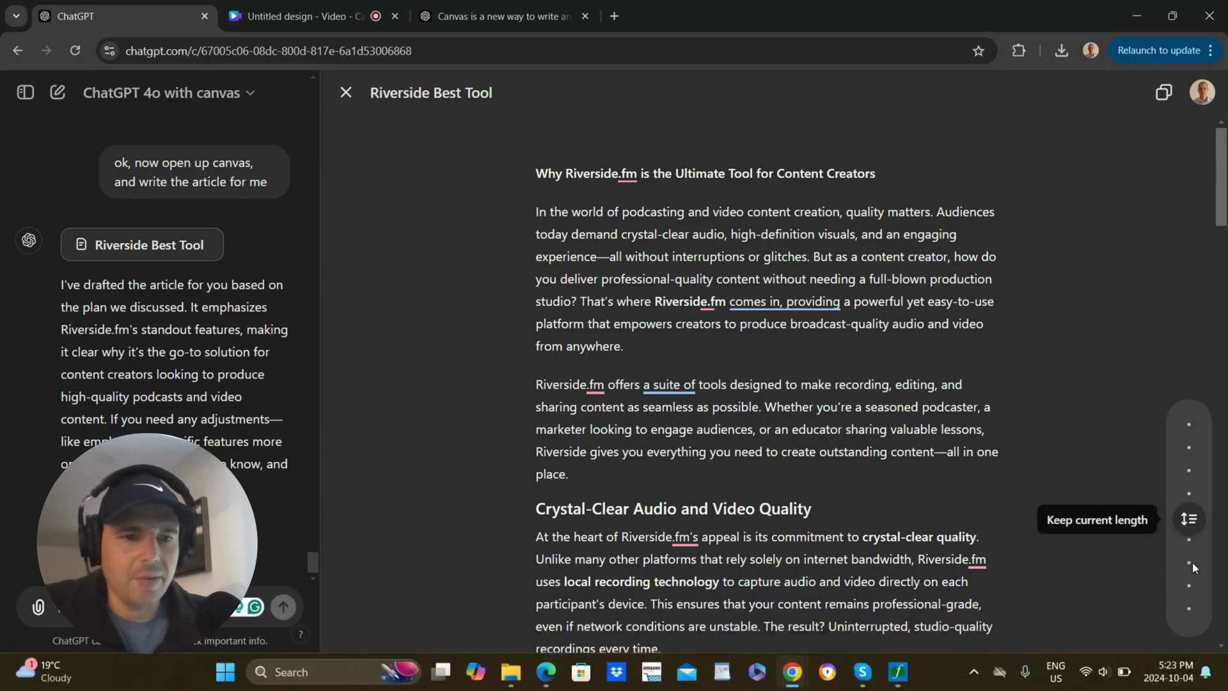
{"action": "left_click_drag", "start_coordinate": [1192, 515], "coordinate": [1190, 574]}
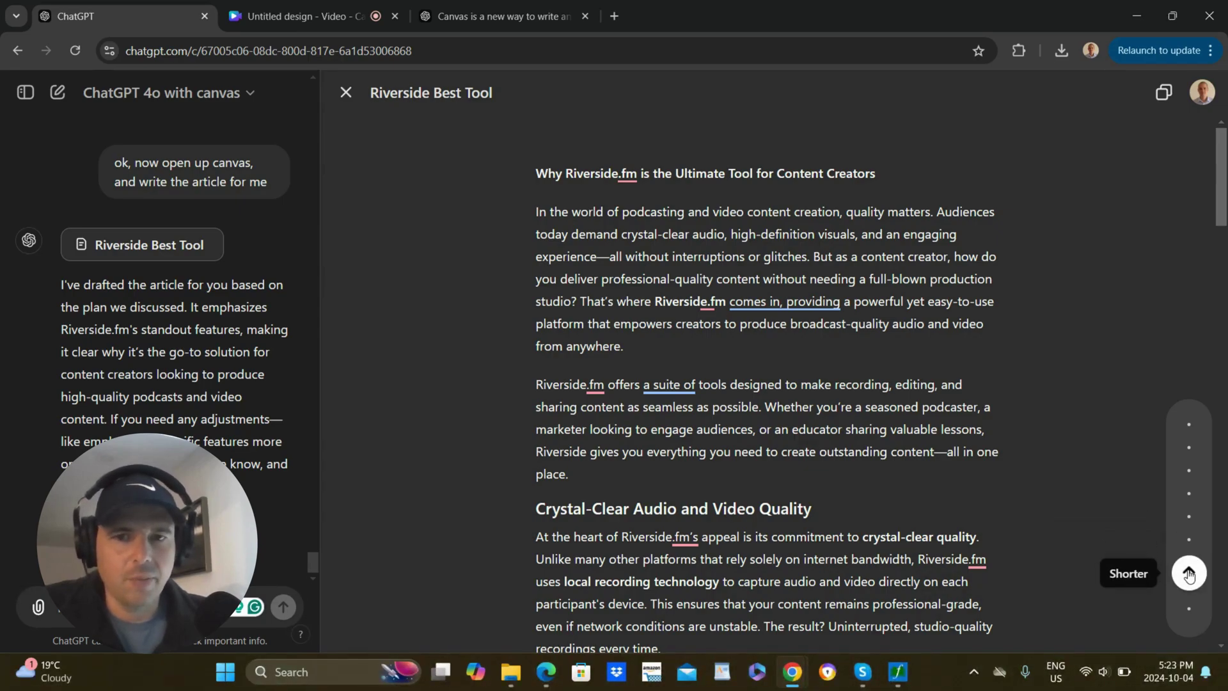
{"action": "left_click", "coordinate": [1190, 574]}
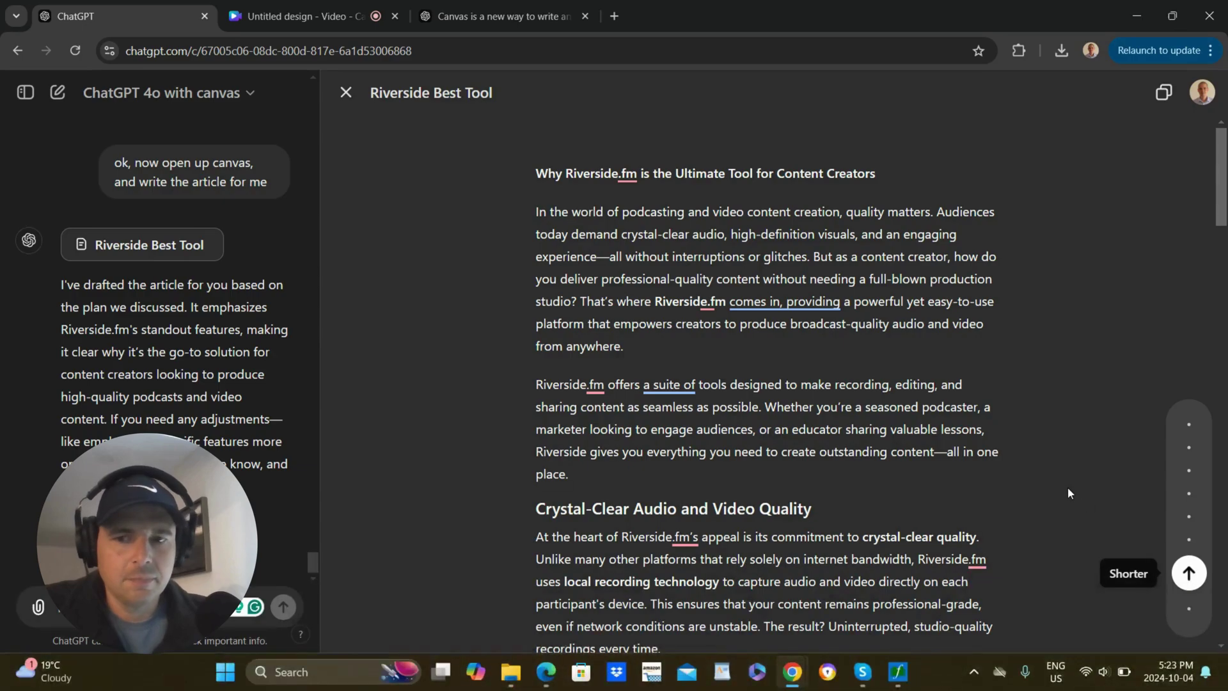
{"action": "left_click", "coordinate": [1188, 574]}
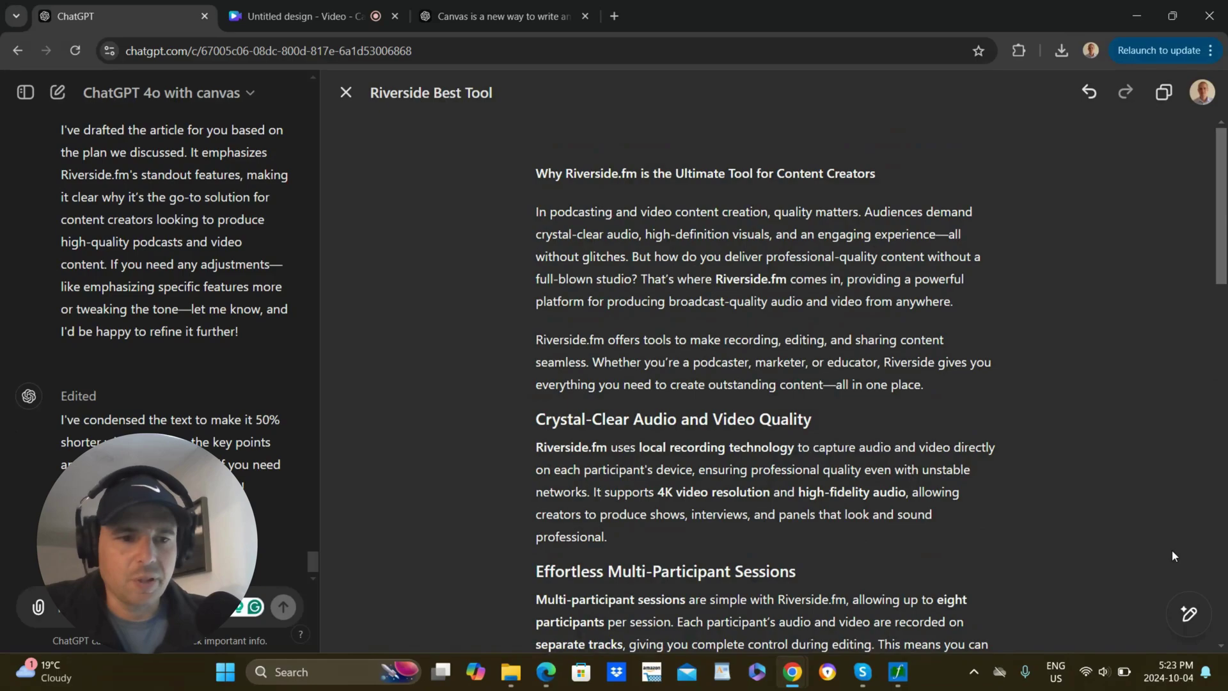
Rewrite the canvas article at the Middle School reading level.
{"action": "mouse_move", "coordinate": [1188, 613]}
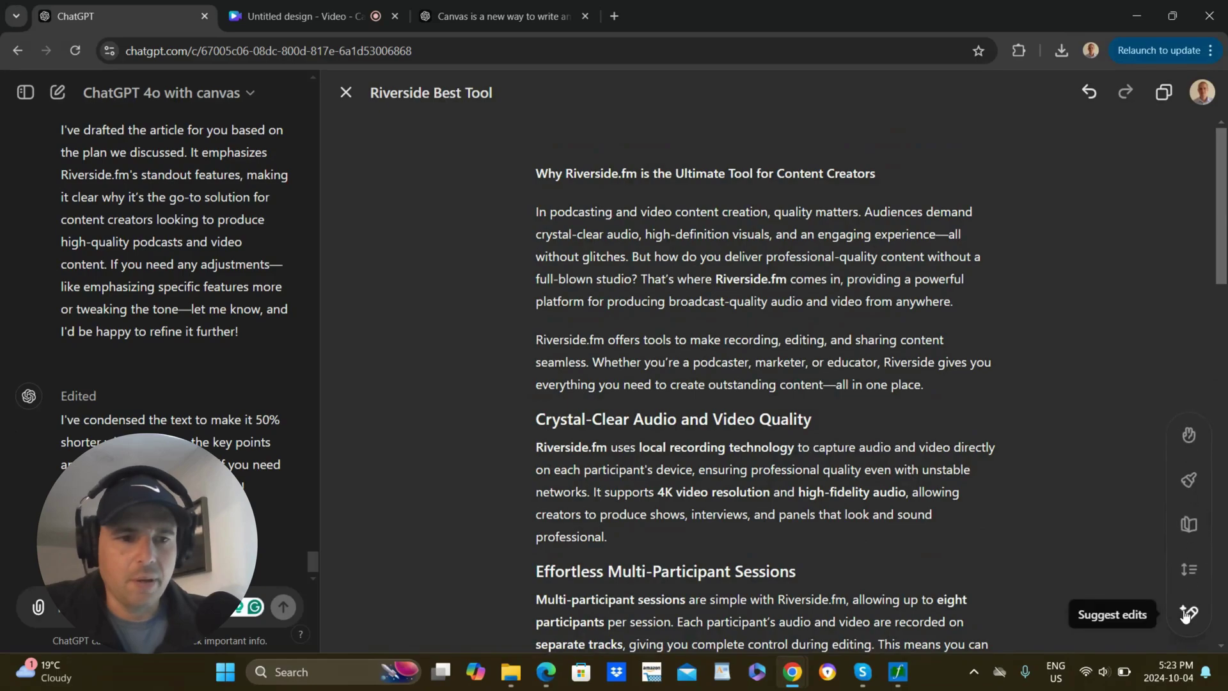
{"action": "left_click", "coordinate": [1190, 527]}
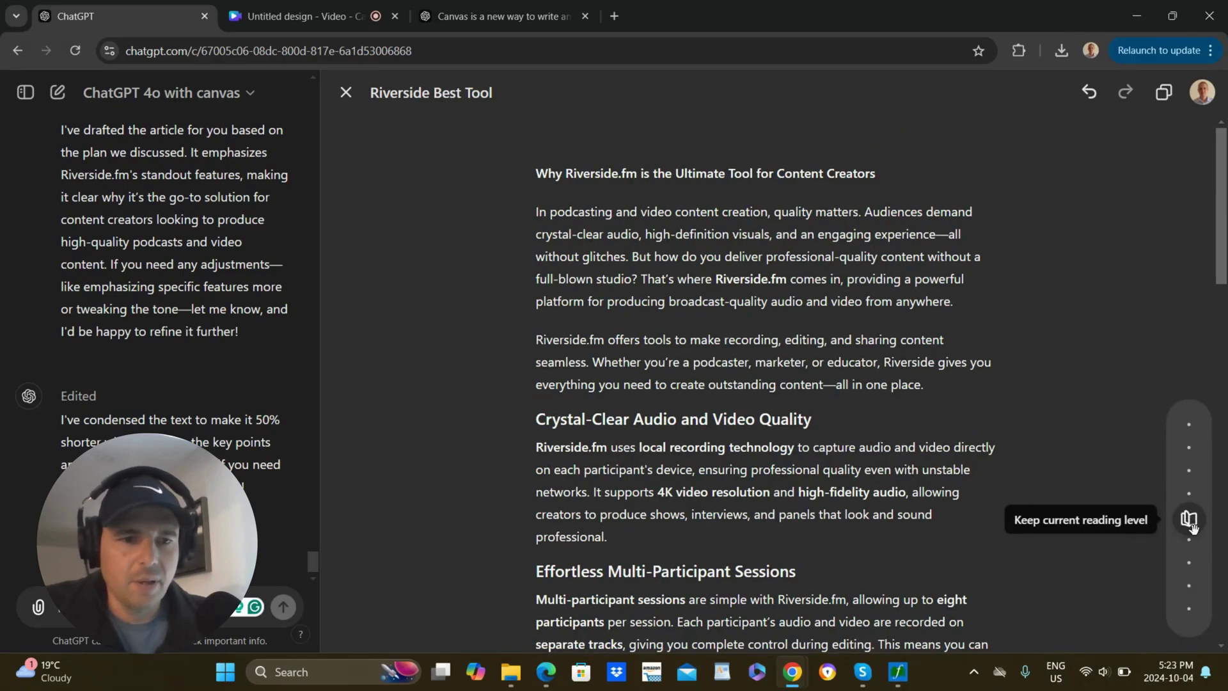
{"action": "left_click_drag", "start_coordinate": [1193, 527], "coordinate": [1203, 577]}
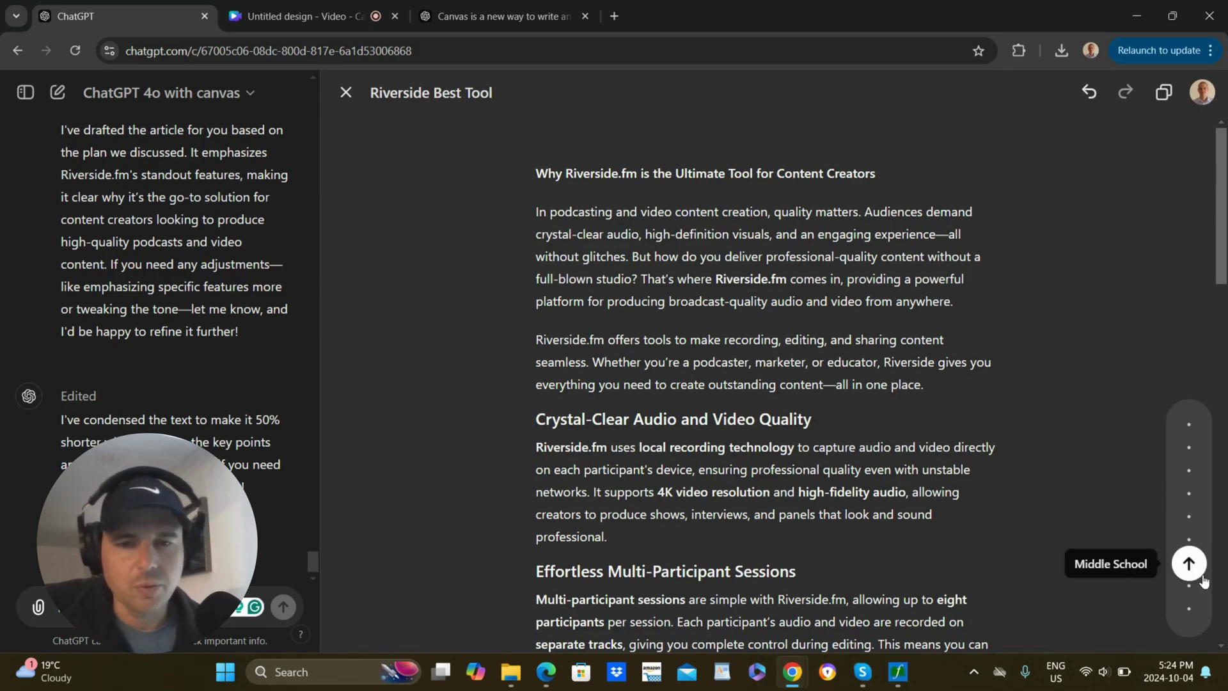
{"action": "left_click", "coordinate": [1187, 566]}
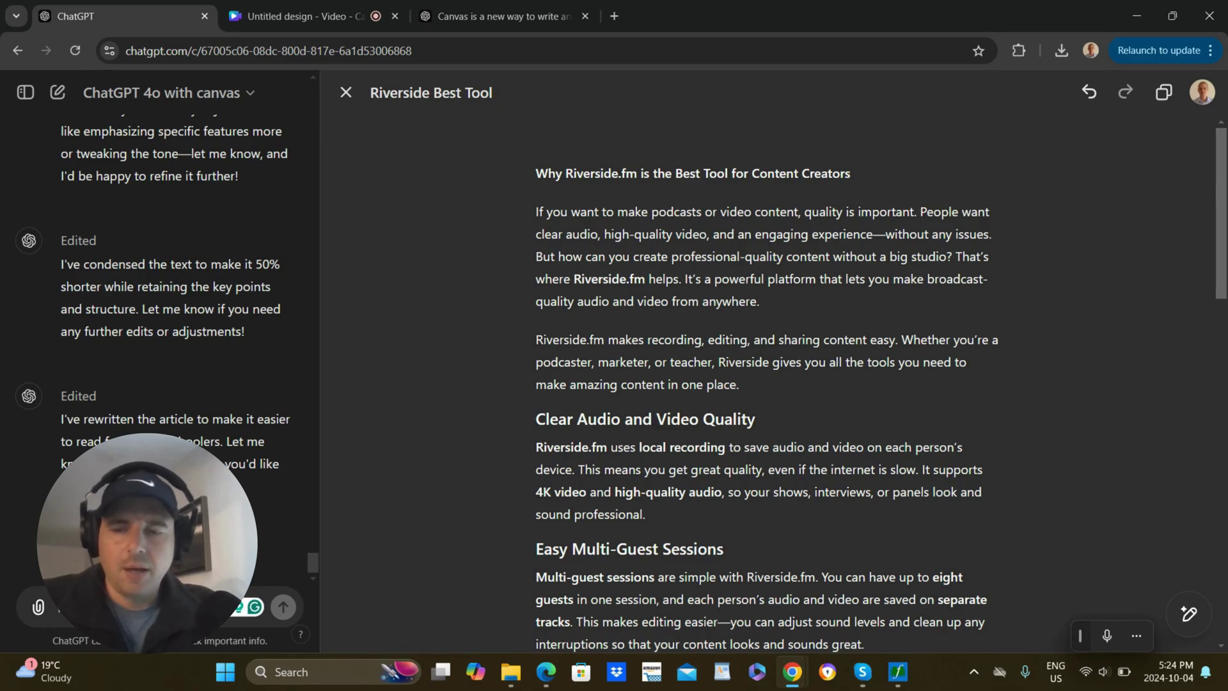
Send the prompt "use H1, H2, bold, and italics throughout the article" to reformat the draft.
{"action": "type", "text": "I"}
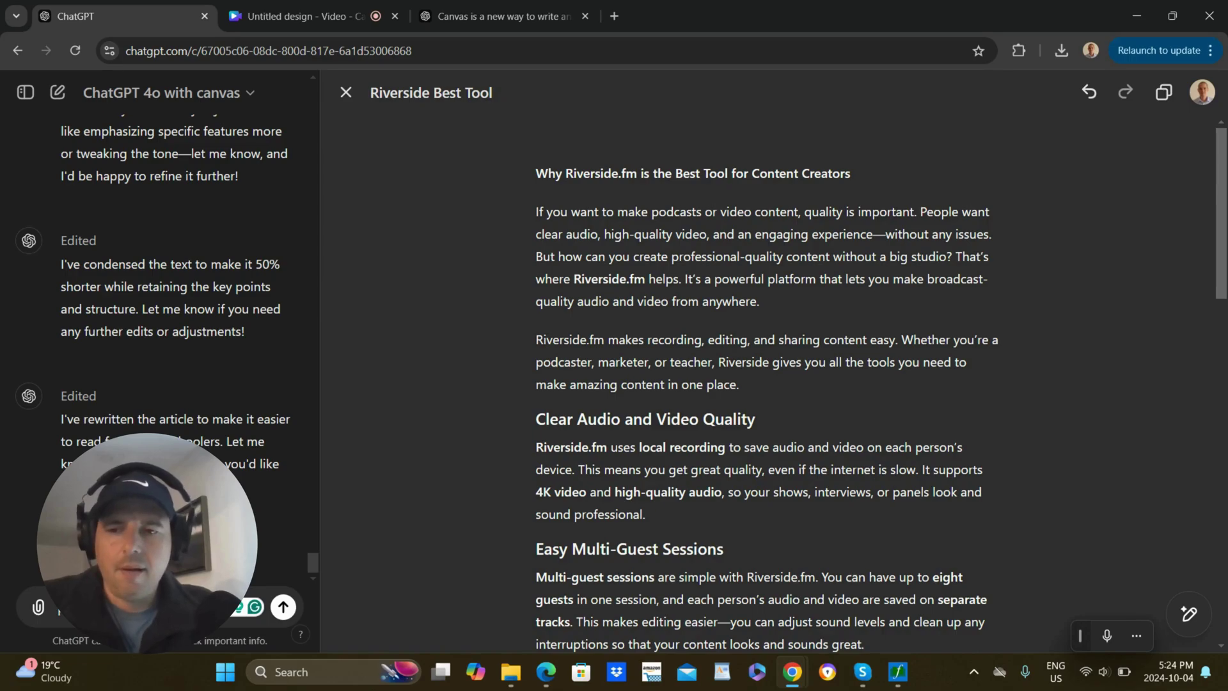
{"action": "key", "text": "Return"}
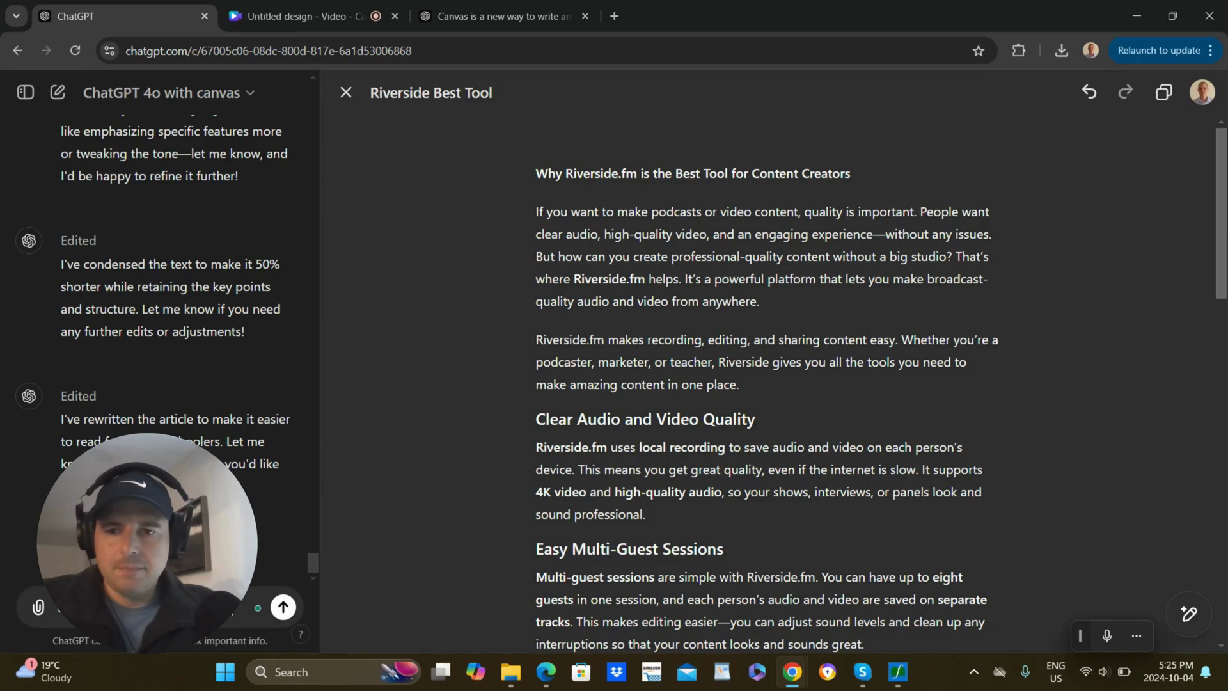
{"action": "type", "text": "ough the"}
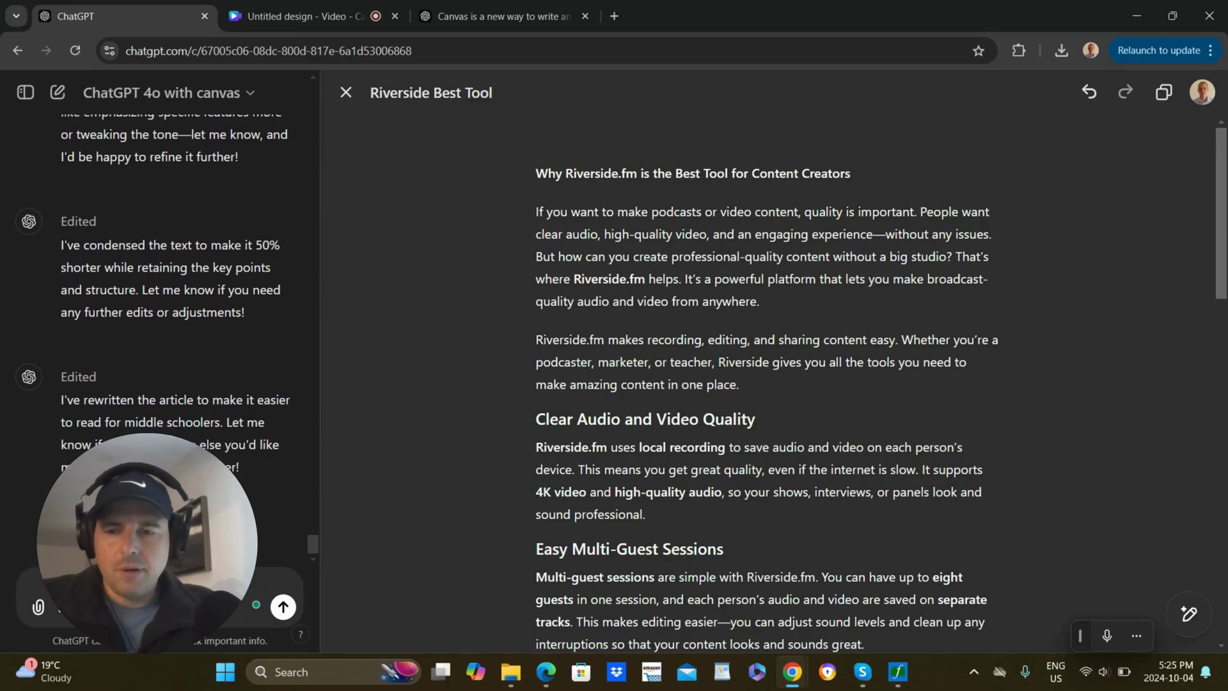
{"action": "key", "text": "Return"}
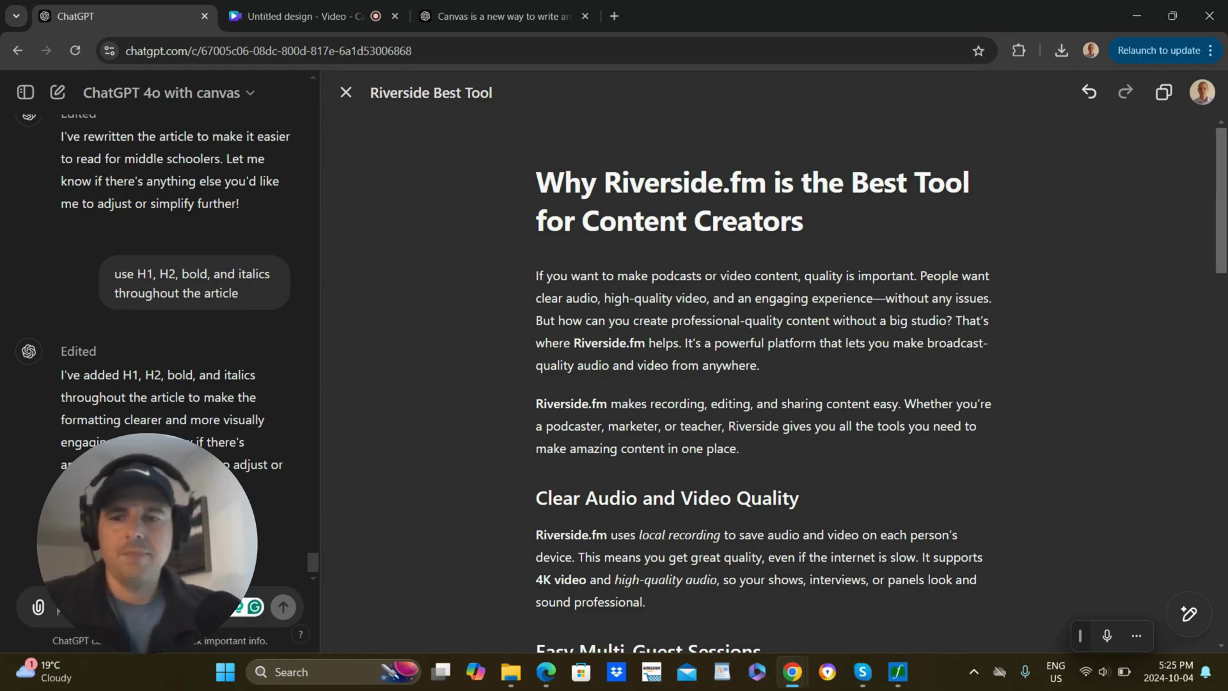
Send the prompt "use a few emojis throughout" and look over the revised article.
{"action": "key", "text": "ctrl+v"}
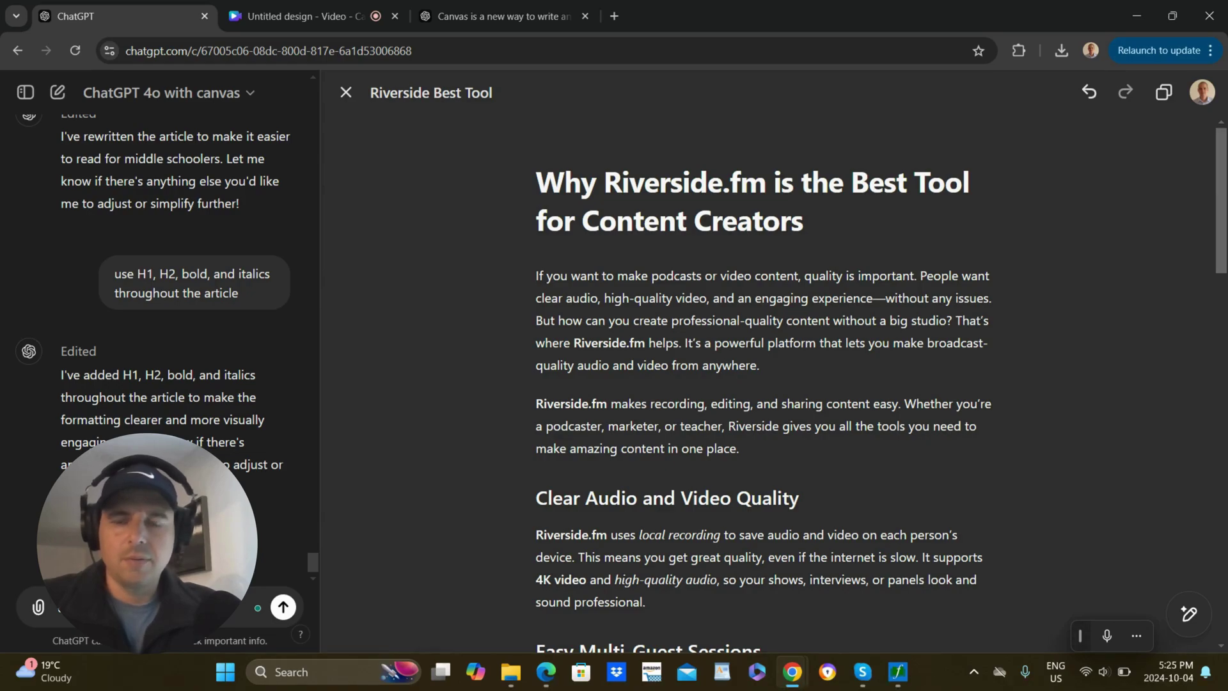
{"action": "key", "text": "Return"}
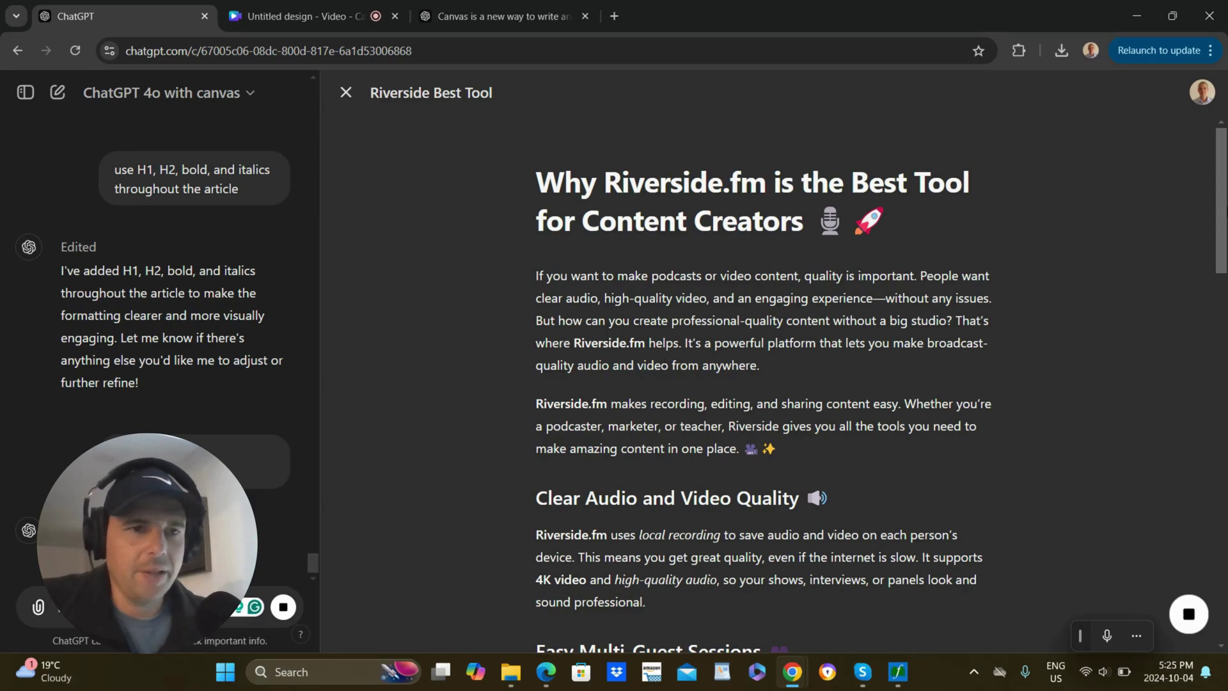
{"action": "scroll", "coordinate": [1224, 277], "scroll_direction": "down", "scroll_amount": 3}
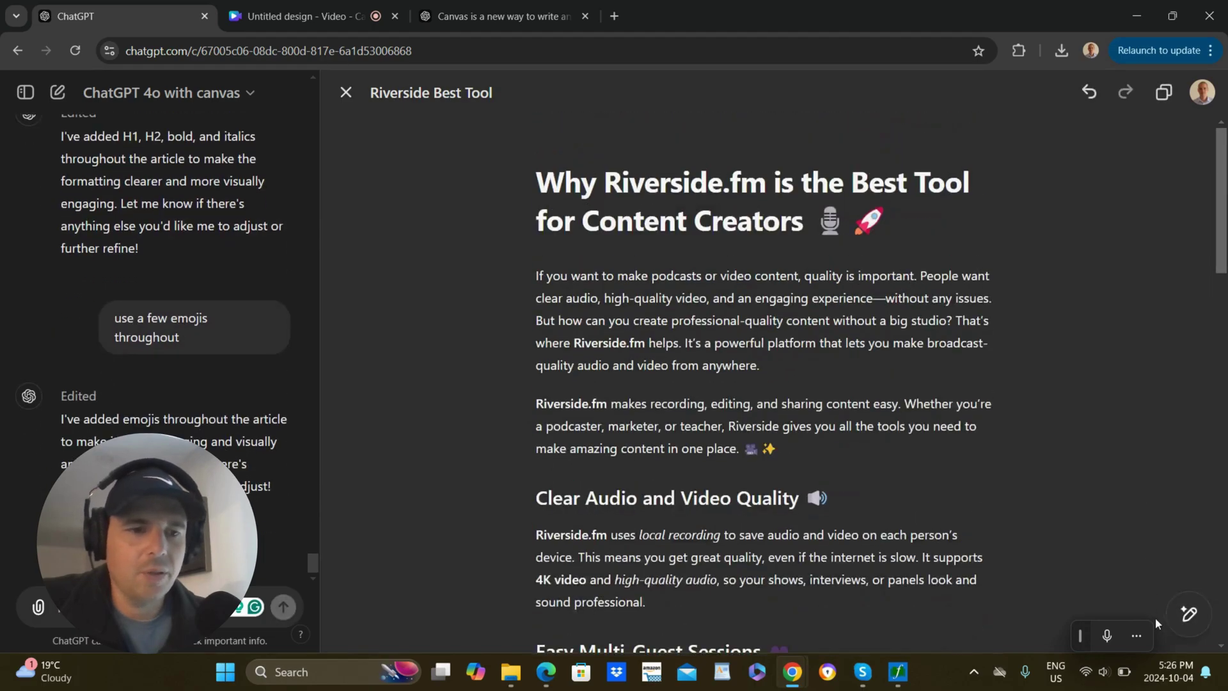
Apply the Add emojis tool to replace words in the article with emojis.
{"action": "mouse_move", "coordinate": [1191, 622]}
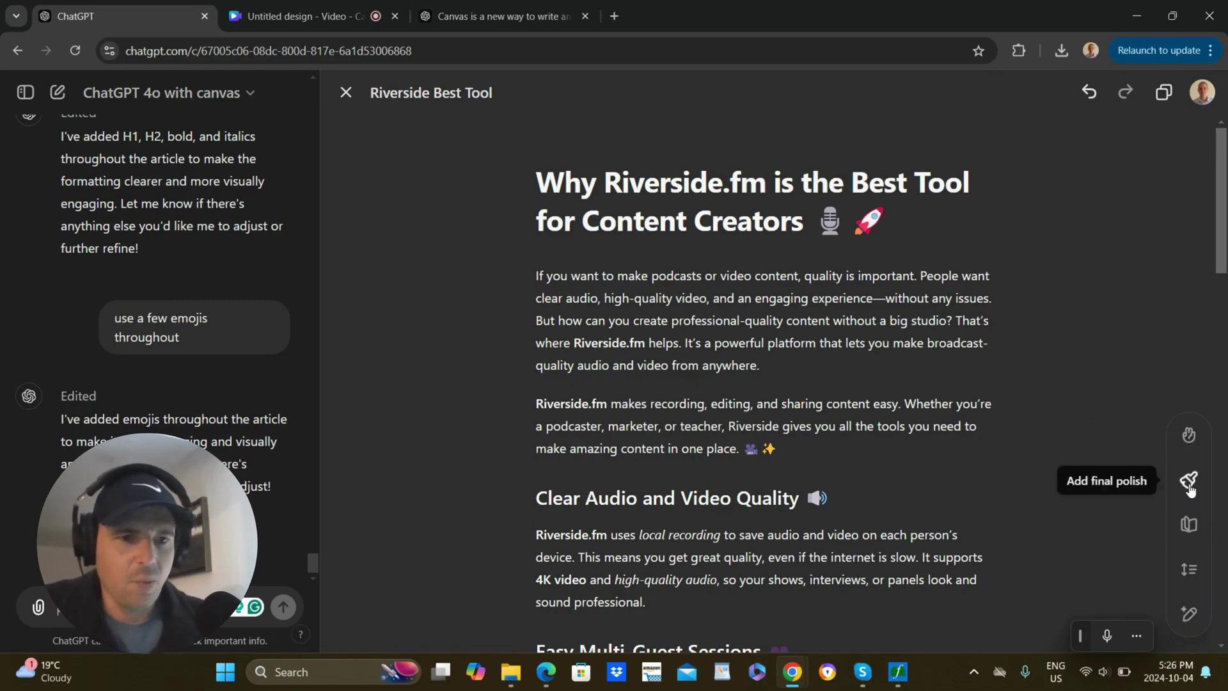
{"action": "left_click", "coordinate": [1189, 437]}
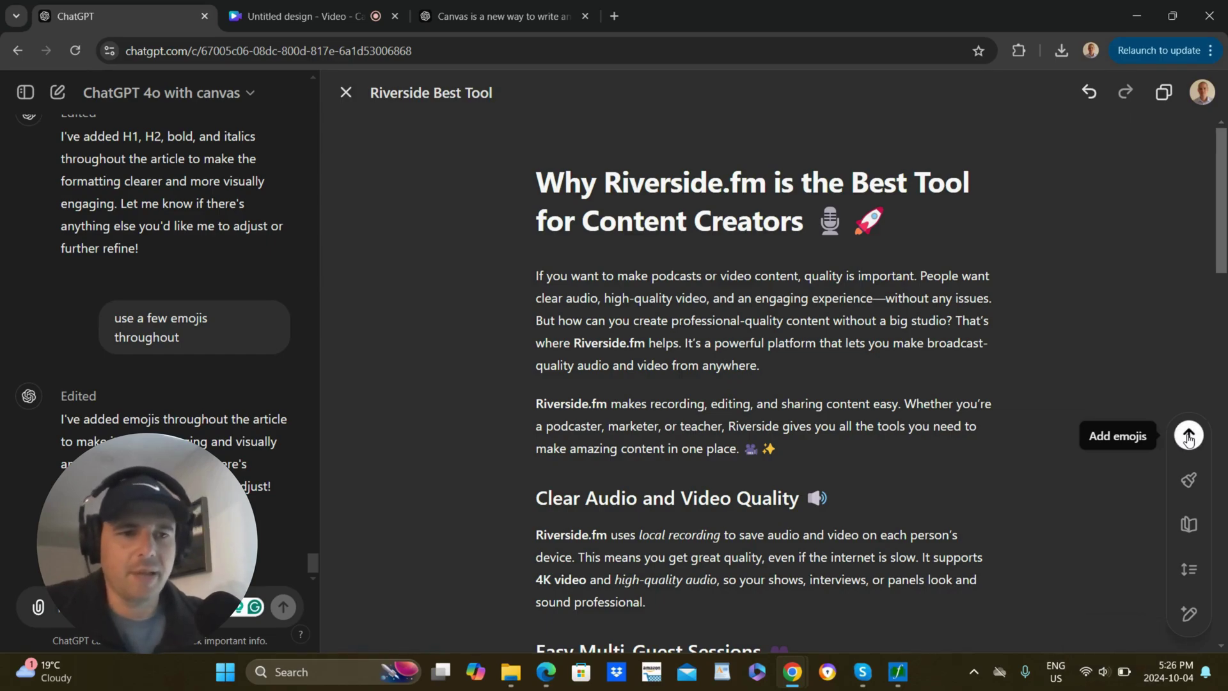
{"action": "left_click", "coordinate": [1188, 436]}
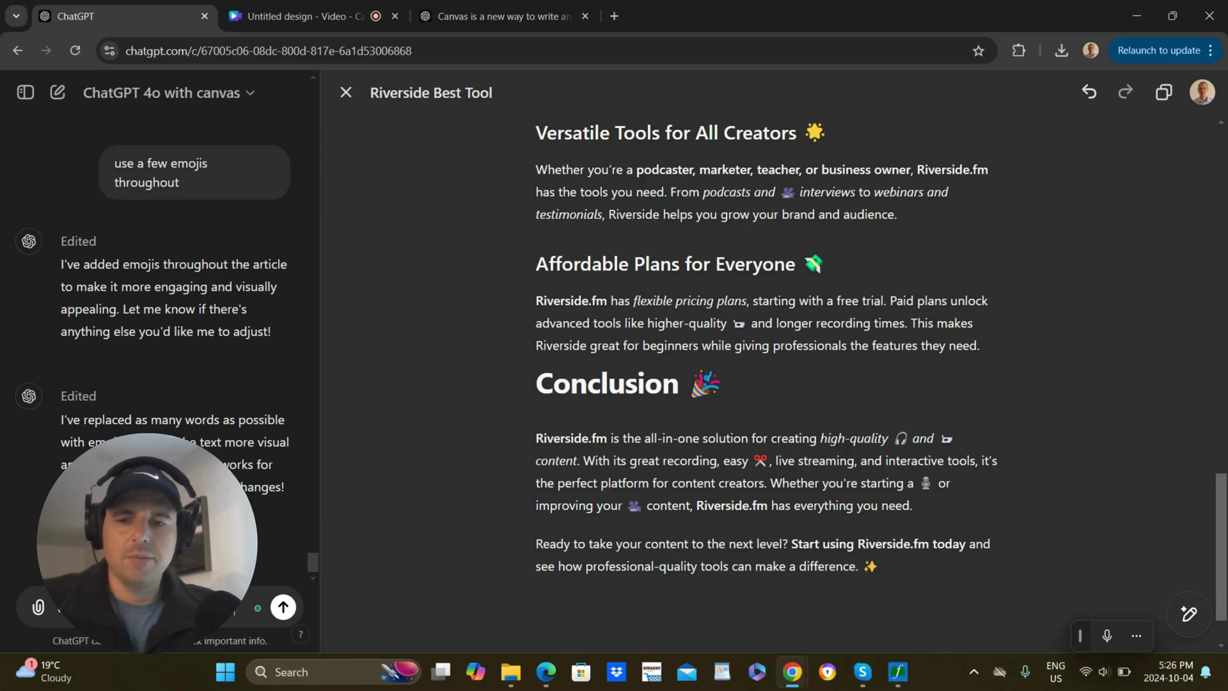
Send the prompt "delete that last round of emojis" and check the article from title to conclusion.
{"action": "key", "text": "Return"}
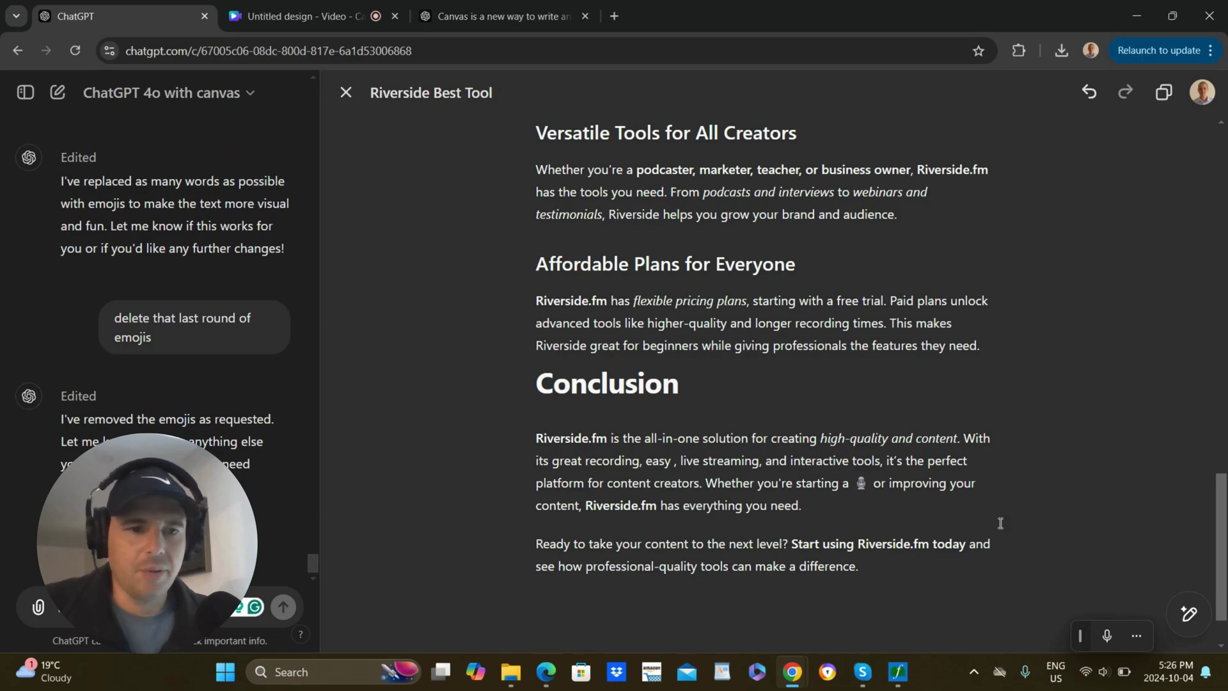
{"action": "left_click_drag", "start_coordinate": [1222, 544], "coordinate": [1222, 201]}
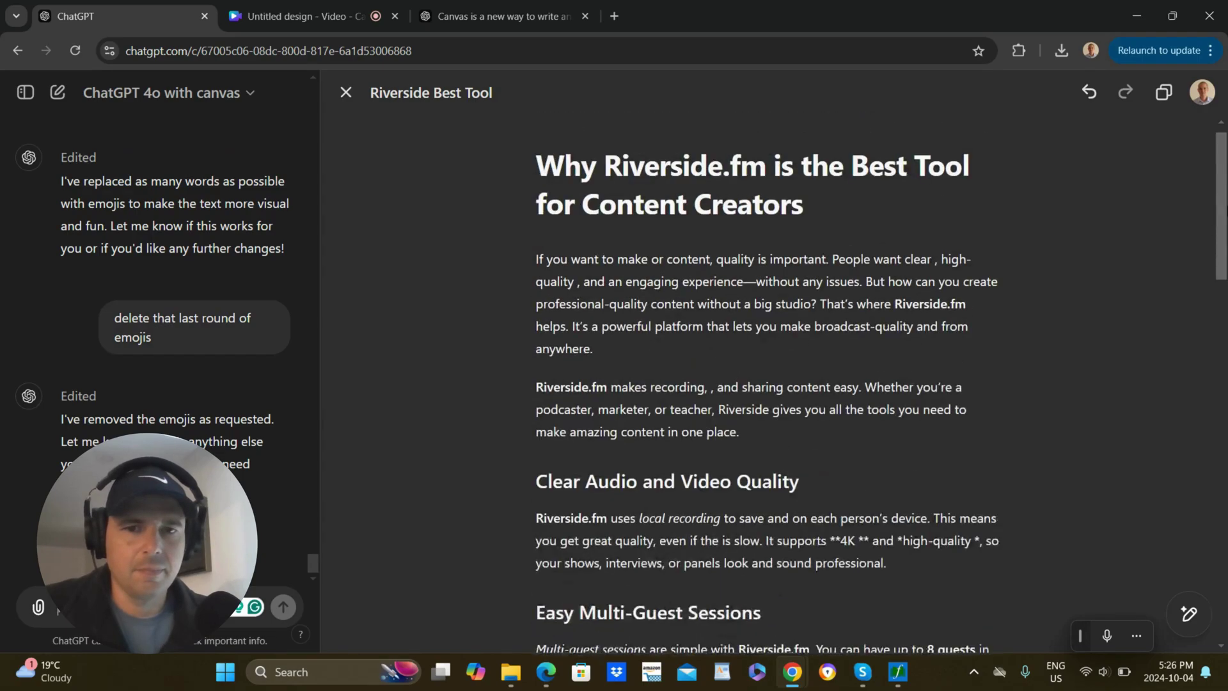
{"action": "scroll", "coordinate": [768, 384], "scroll_direction": "down", "scroll_amount": 20}
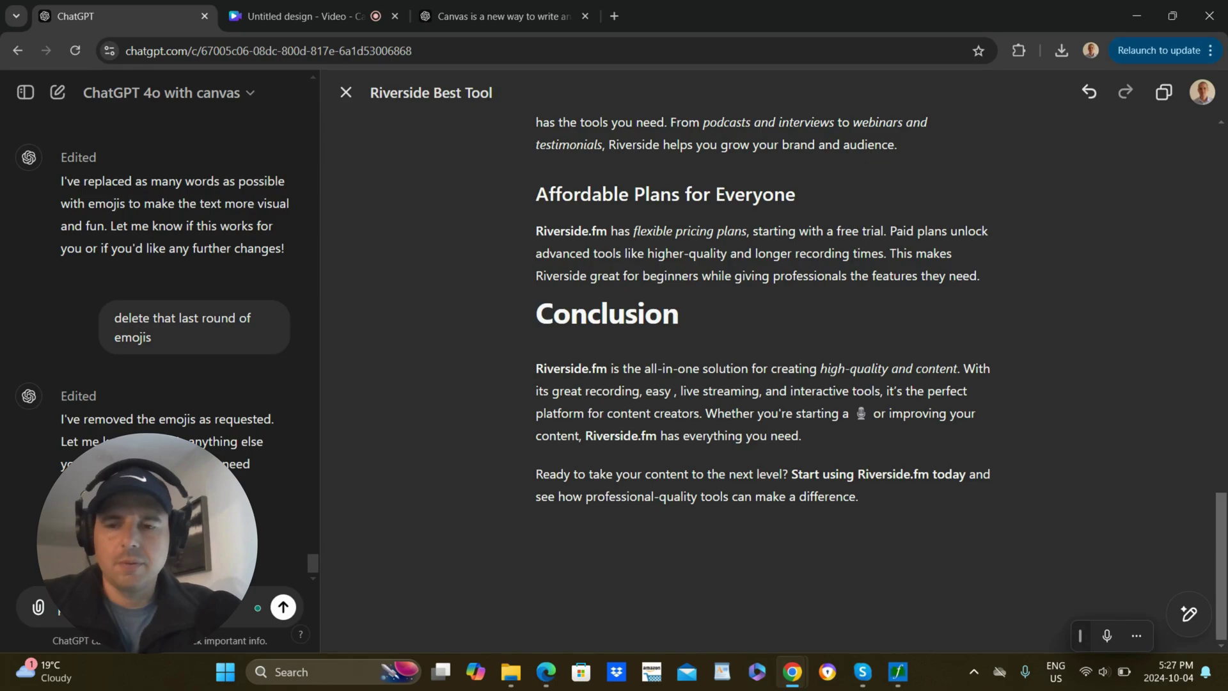
Send the prompt "put in a few emojis throughout" and review the article back to its title.
{"action": "key", "text": "Return"}
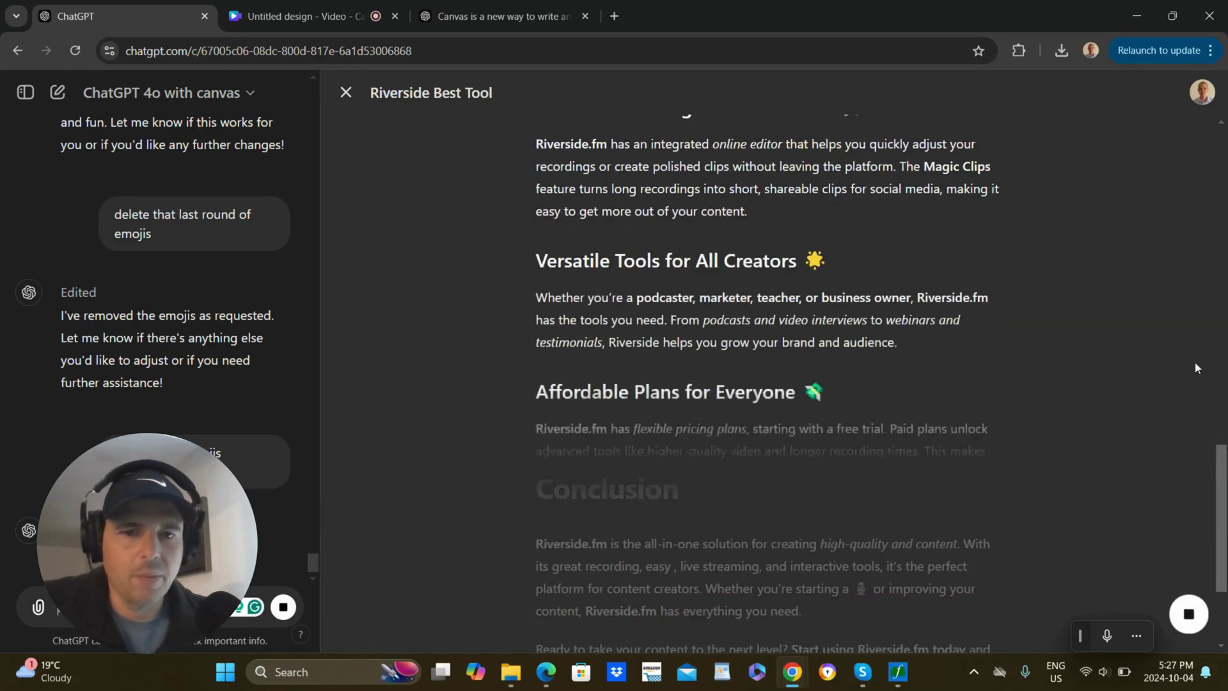
{"action": "scroll", "coordinate": [1192, 320], "scroll_direction": "up", "scroll_amount": 10}
{"action": "scroll", "coordinate": [1189, 282], "scroll_direction": "up", "scroll_amount": 5}
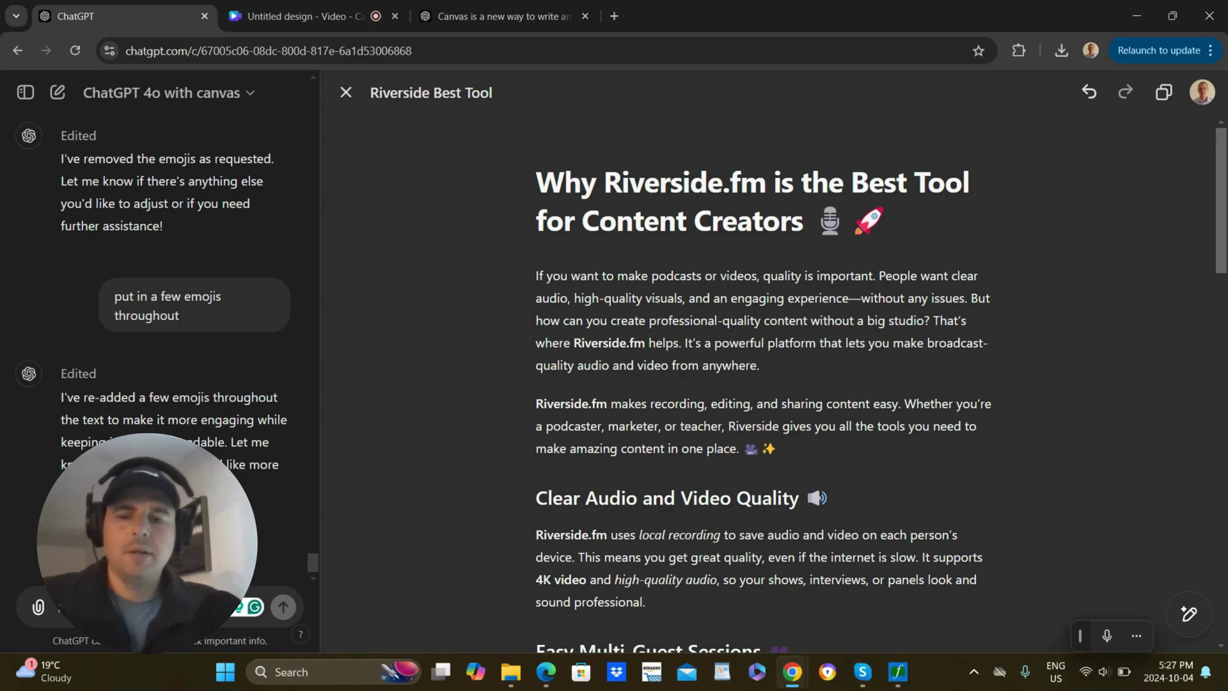
Send the prompt "tell me some keywords that would be useful for this article. include it a few times naturally throughout".
{"action": "key", "text": "ctrl+v"}
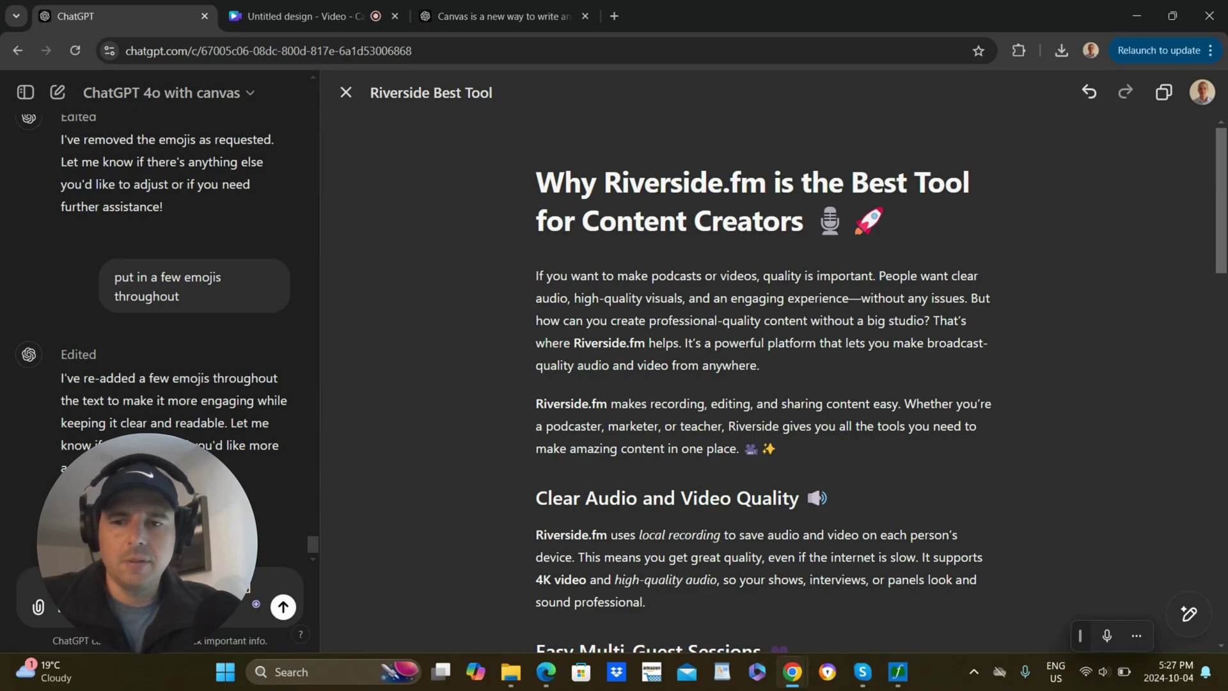
{"action": "type", "text": "t a"}
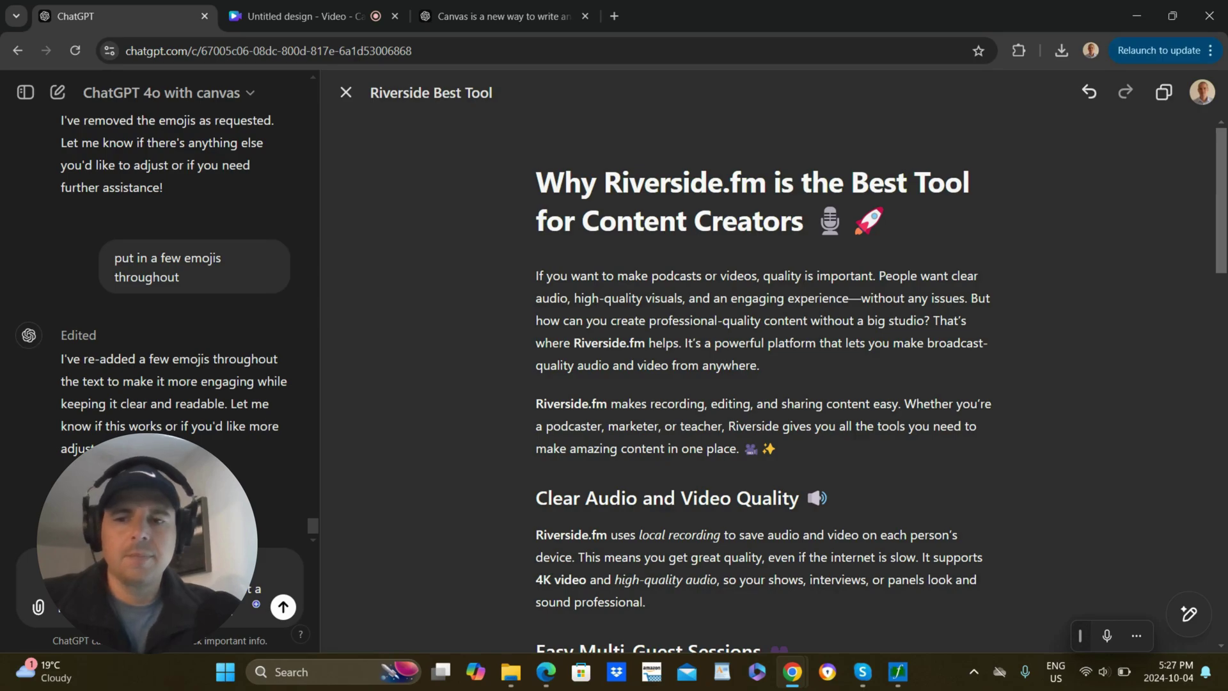
{"action": "key", "text": "Return"}
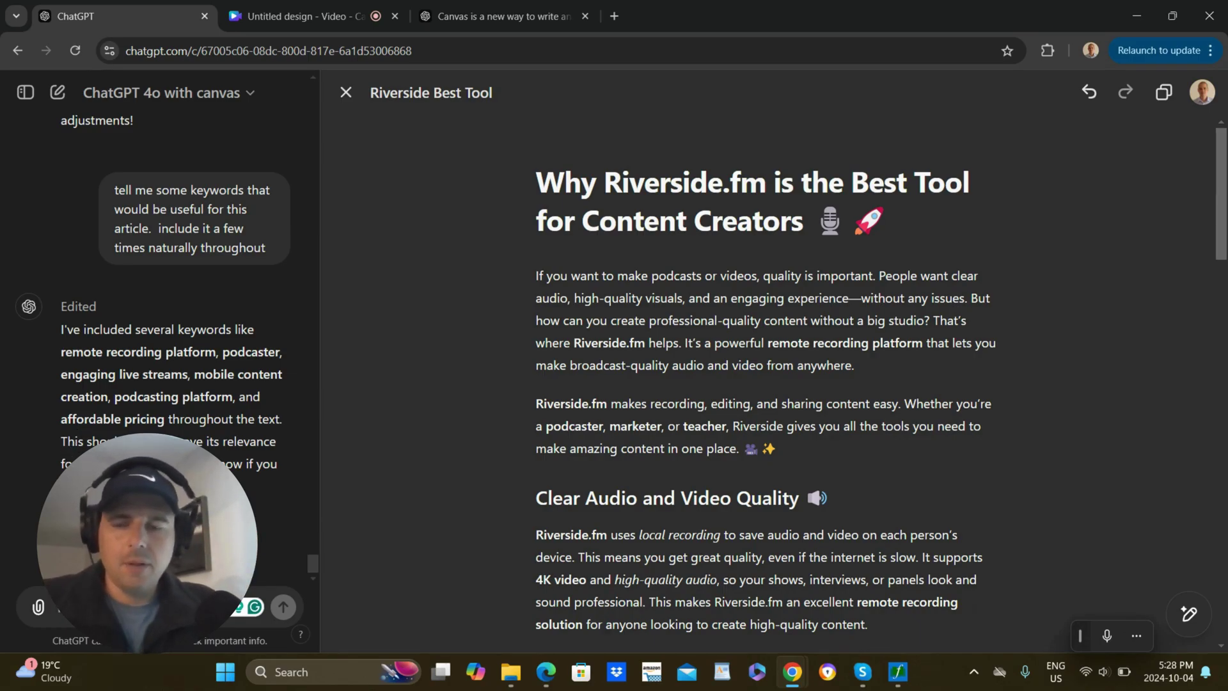
Send the prompt "make the word "riverside" hyperlinked with my affiliate link at least 4 times".
{"action": "key", "text": "ctrl+v"}
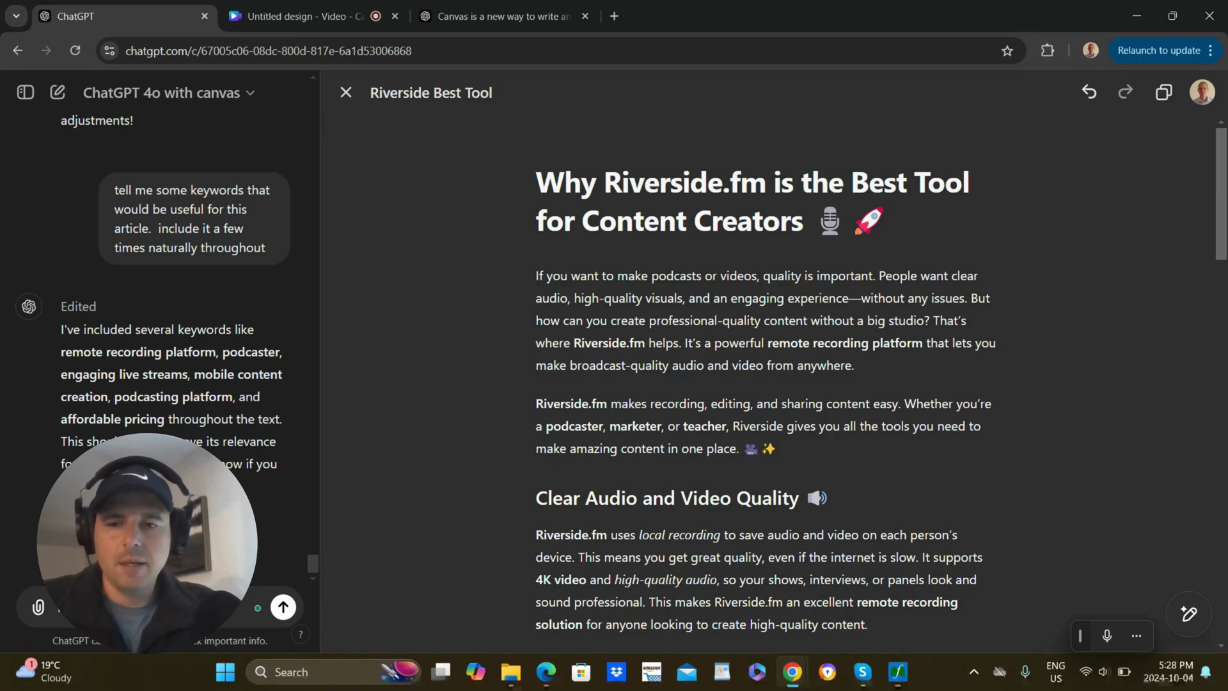
{"action": "key", "text": "shift+Return"}
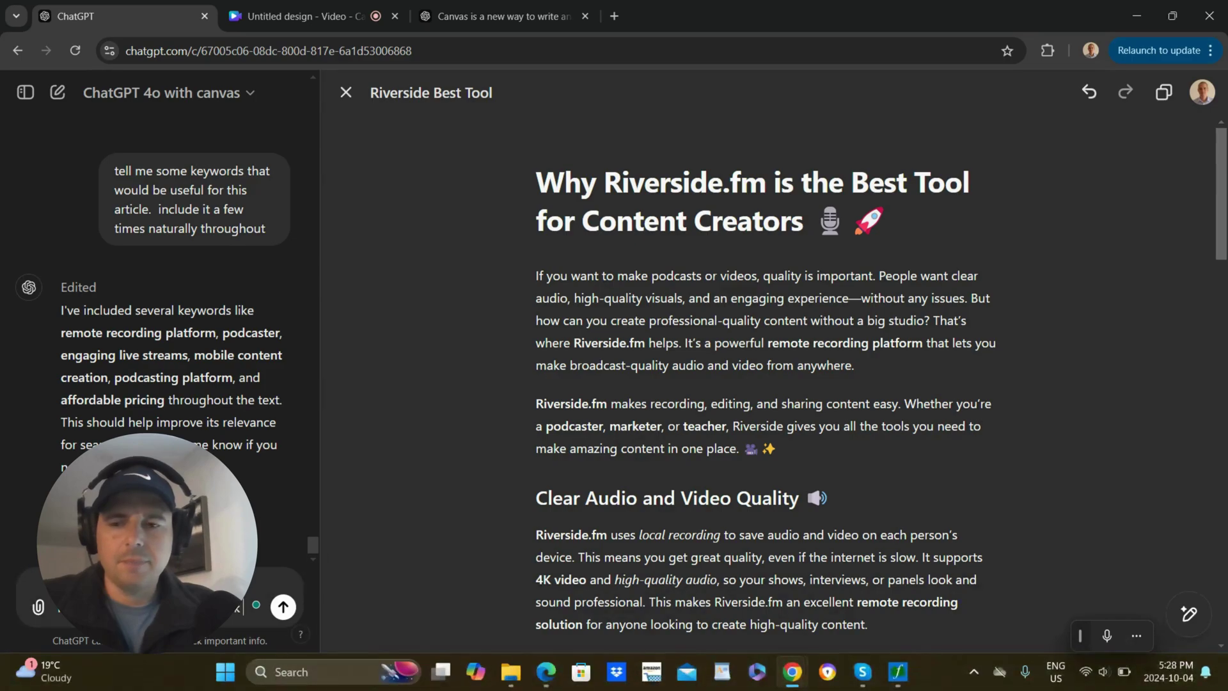
{"action": "key", "text": "shift+Return"}
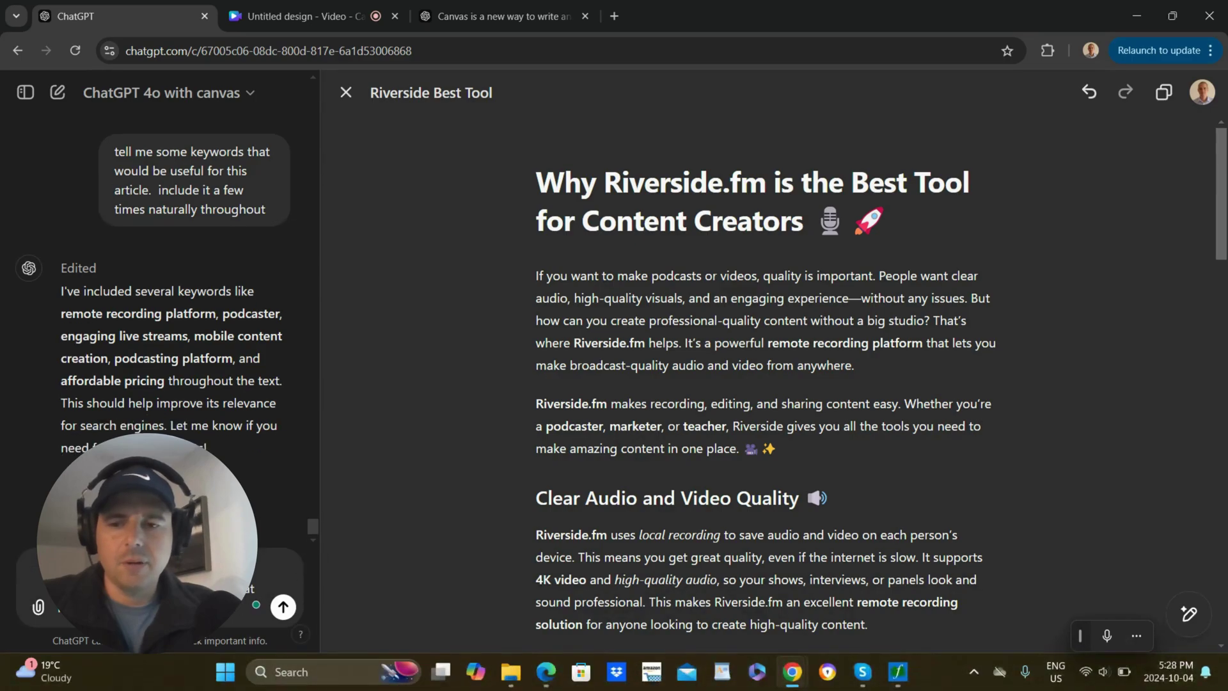
{"action": "key", "text": "Return"}
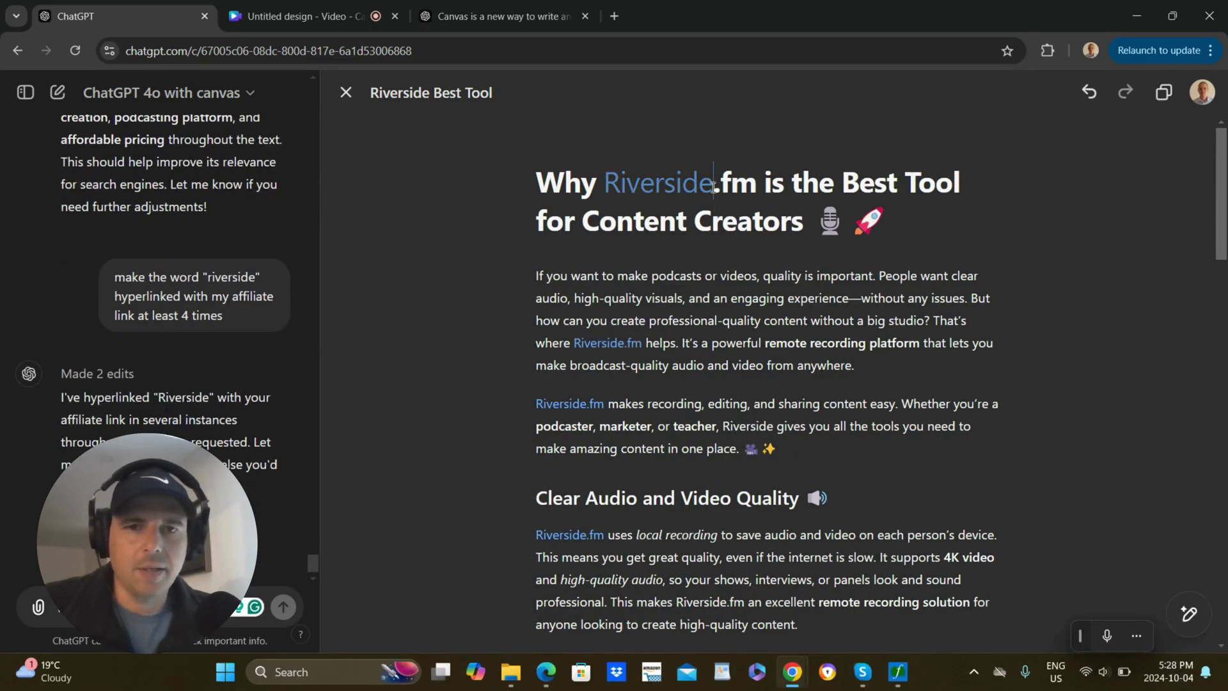
Examine the hyperlinked Riverside mentions in the article from the title through the conclusion.
{"action": "left_click_drag", "start_coordinate": [714, 186], "coordinate": [605, 185]}
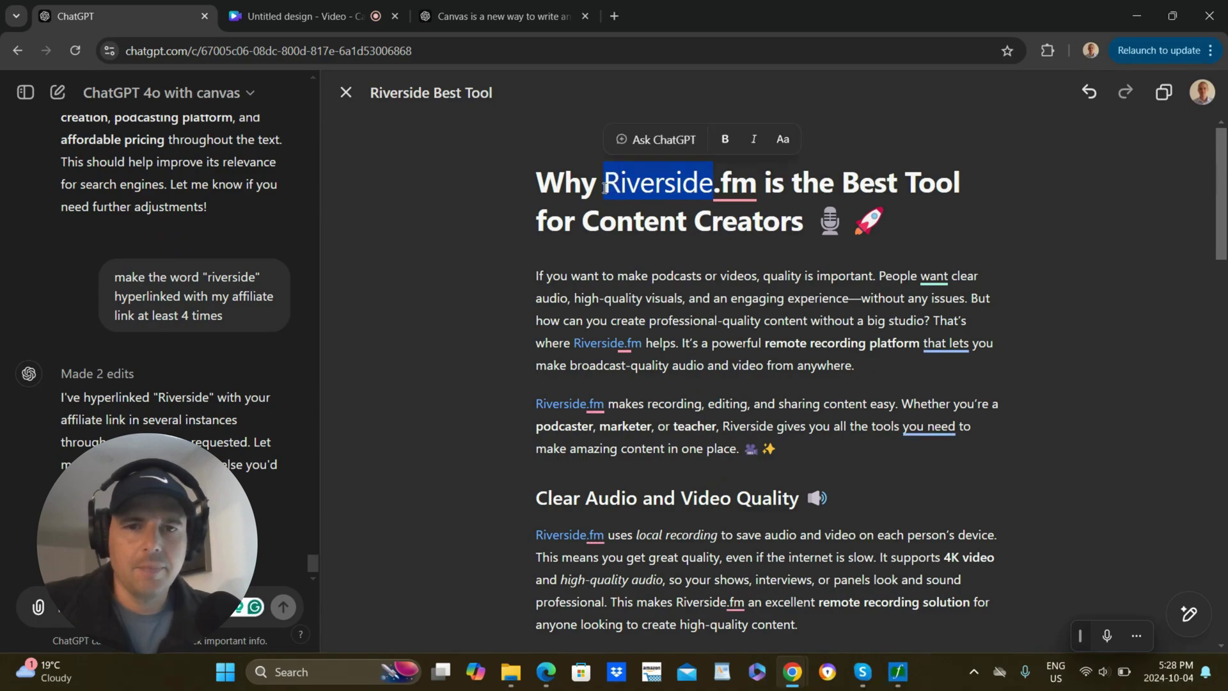
{"action": "left_click", "coordinate": [727, 150]}
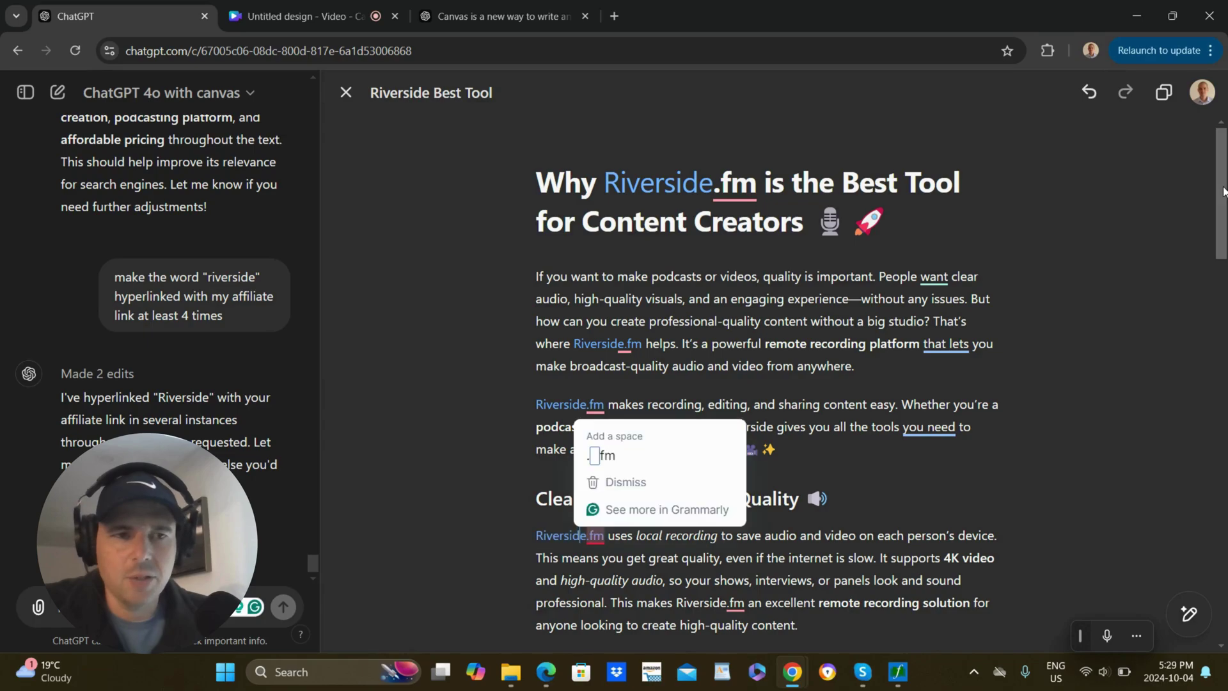
{"action": "left_click_drag", "start_coordinate": [1223, 190], "coordinate": [1161, 128]}
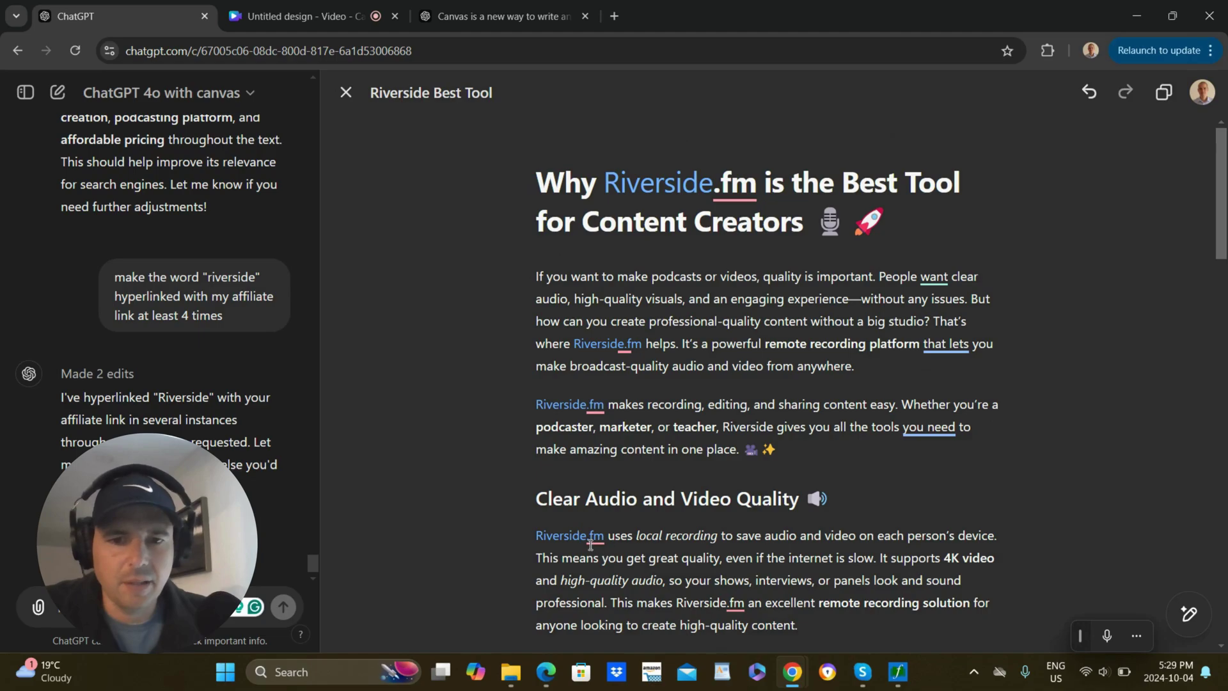
{"action": "left_click_drag", "start_coordinate": [1224, 237], "coordinate": [1225, 615]}
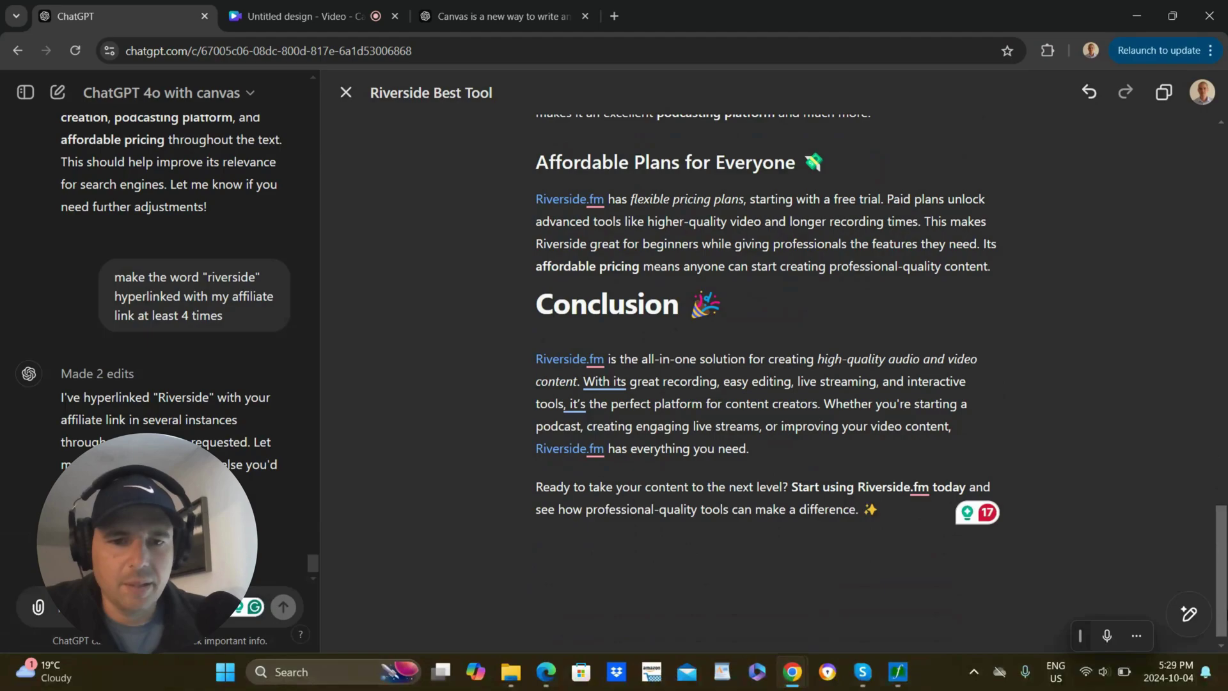
{"action": "left_click_drag", "start_coordinate": [1223, 584], "coordinate": [1221, 206]}
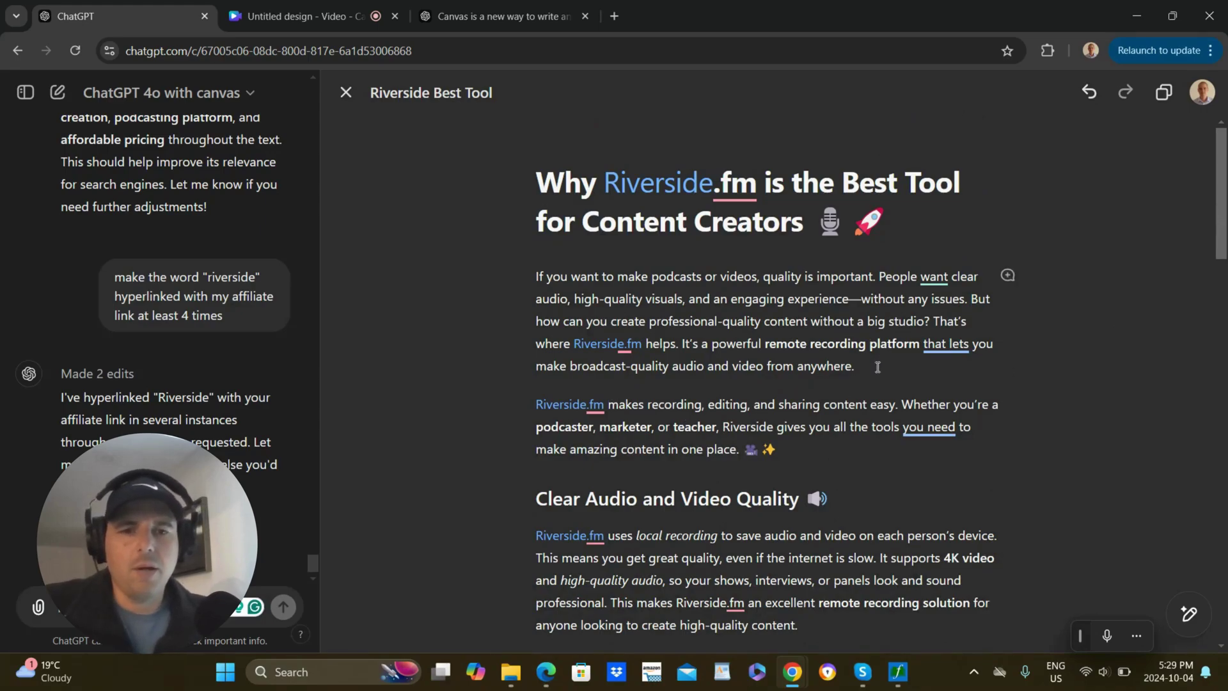
Ask ChatGPT to edit only the article's opening paragraph with the instruction "make it shorter and more casual".
{"action": "left_click_drag", "start_coordinate": [877, 368], "coordinate": [534, 256]}
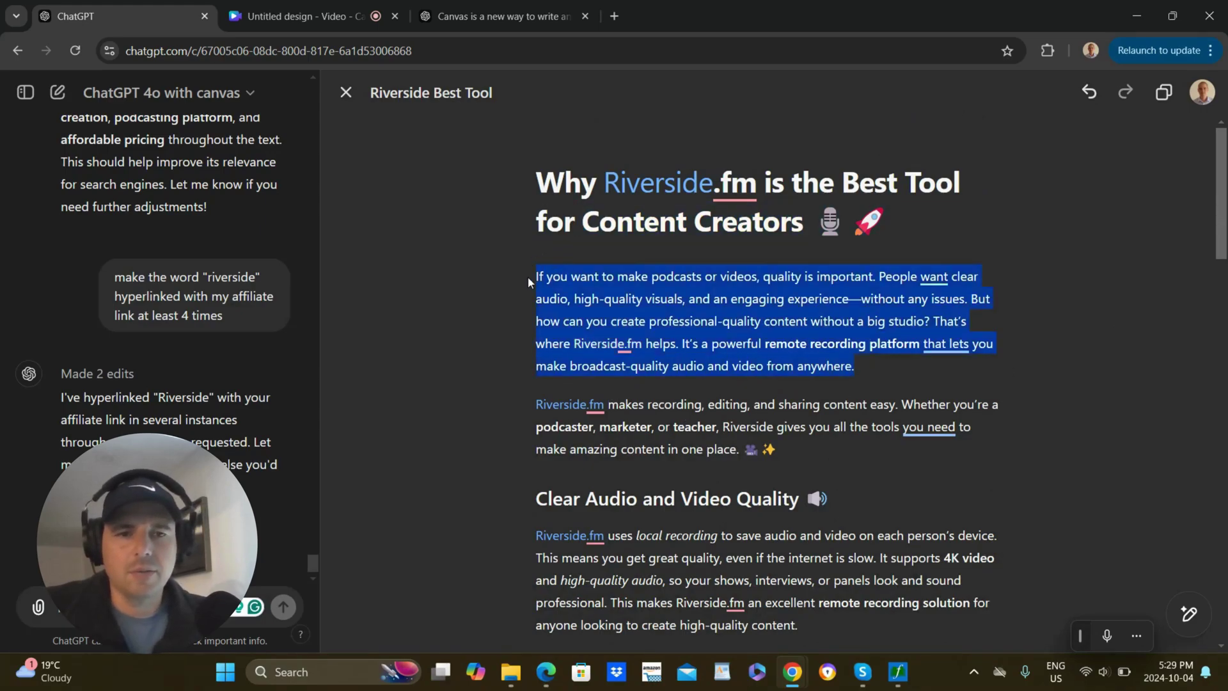
{"action": "left_click", "coordinate": [628, 294]}
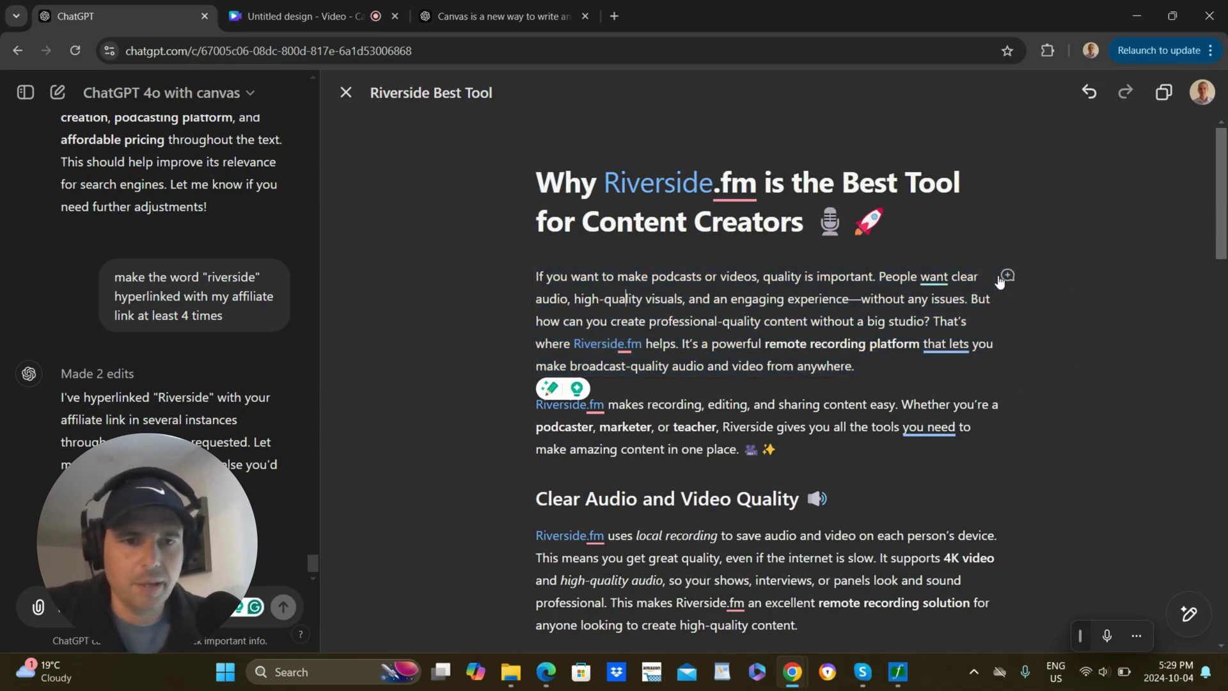
{"action": "left_click", "coordinate": [1008, 277]}
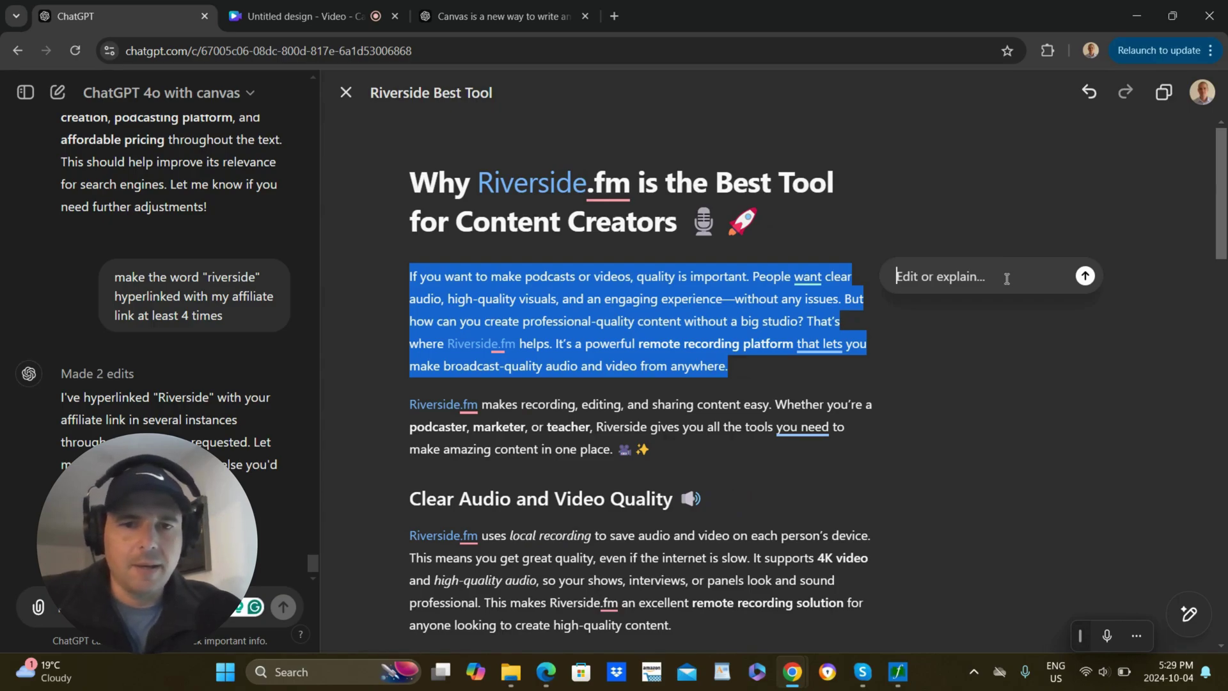
{"action": "type", "text": "make "}
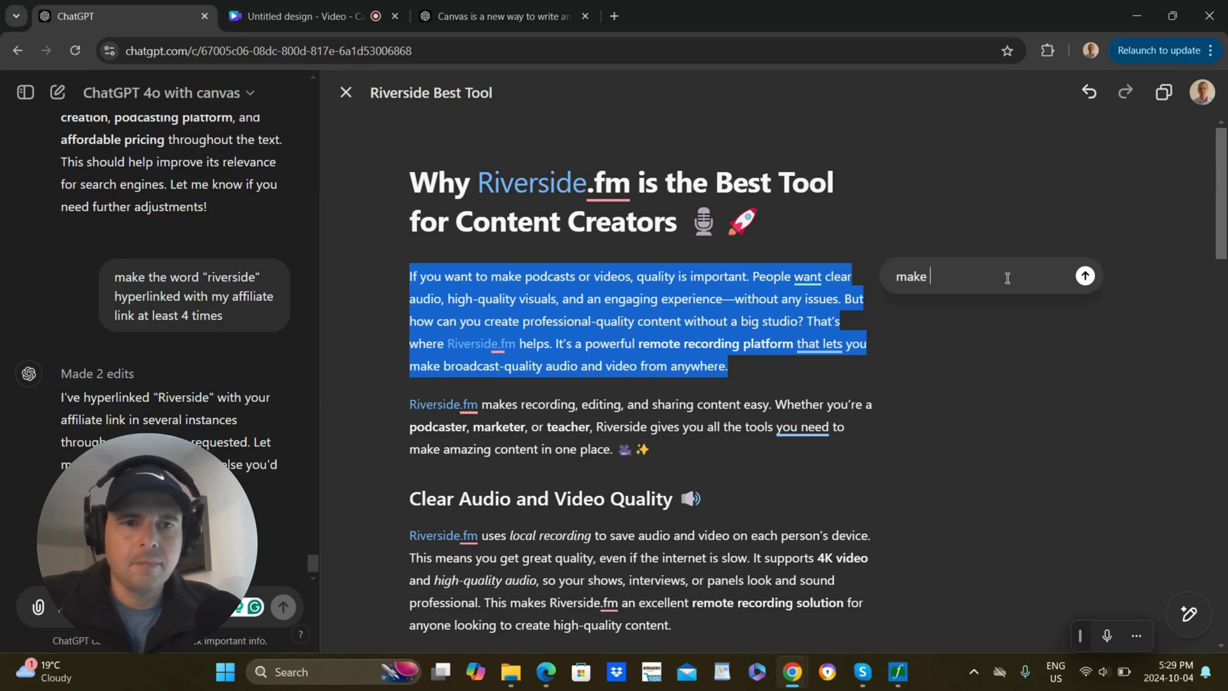
{"action": "type", "text": "it shou"}
{"action": "key", "text": "BackSpace"}
{"action": "type", "text": "rter"}
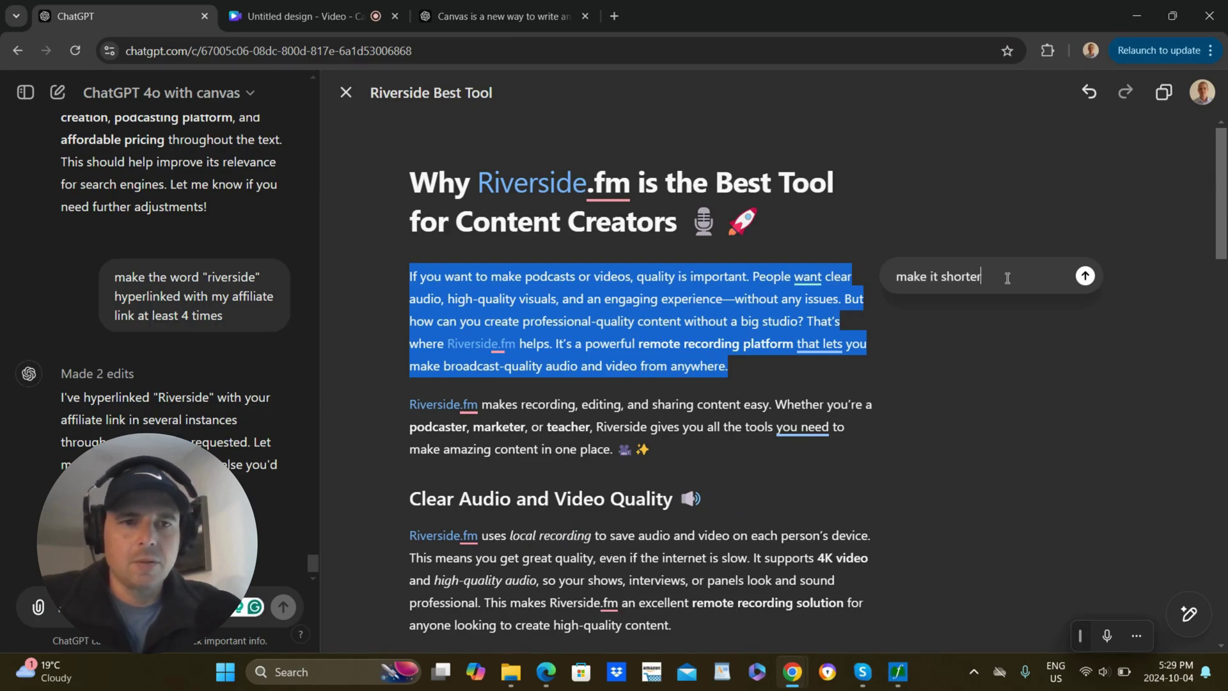
{"action": "type", "text": " and more ca"}
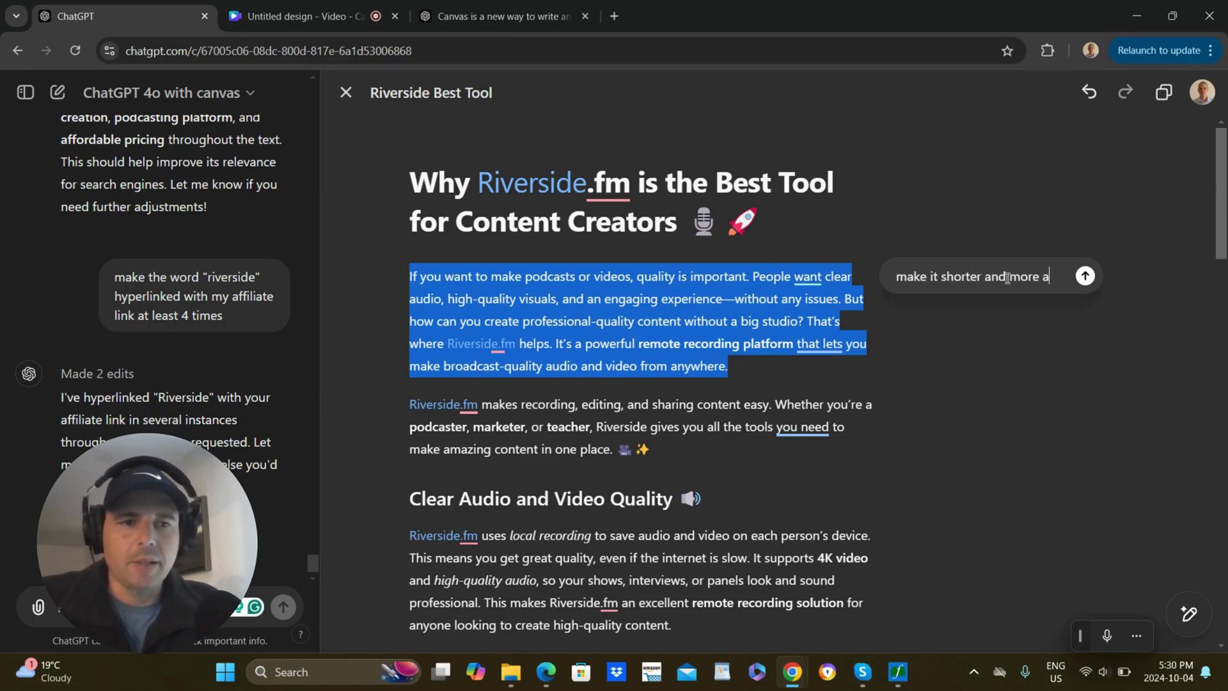
{"action": "key", "text": "BackSpace"}
{"action": "type", "text": "casual"}
{"action": "key", "text": "Return"}
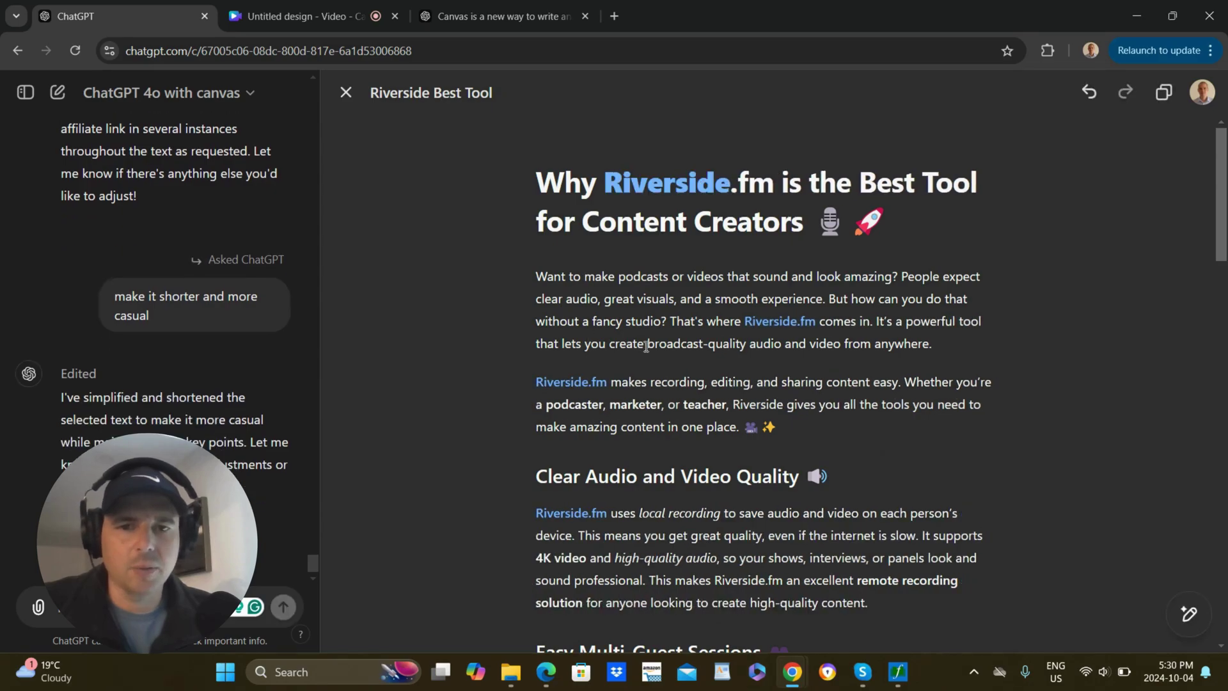
Ask ChatGPT to edit the paragraph under "Simple Editing with Smart Tools" with the instruction "make this shorter and more casual".
{"action": "left_click_drag", "start_coordinate": [1224, 218], "coordinate": [1224, 410]}
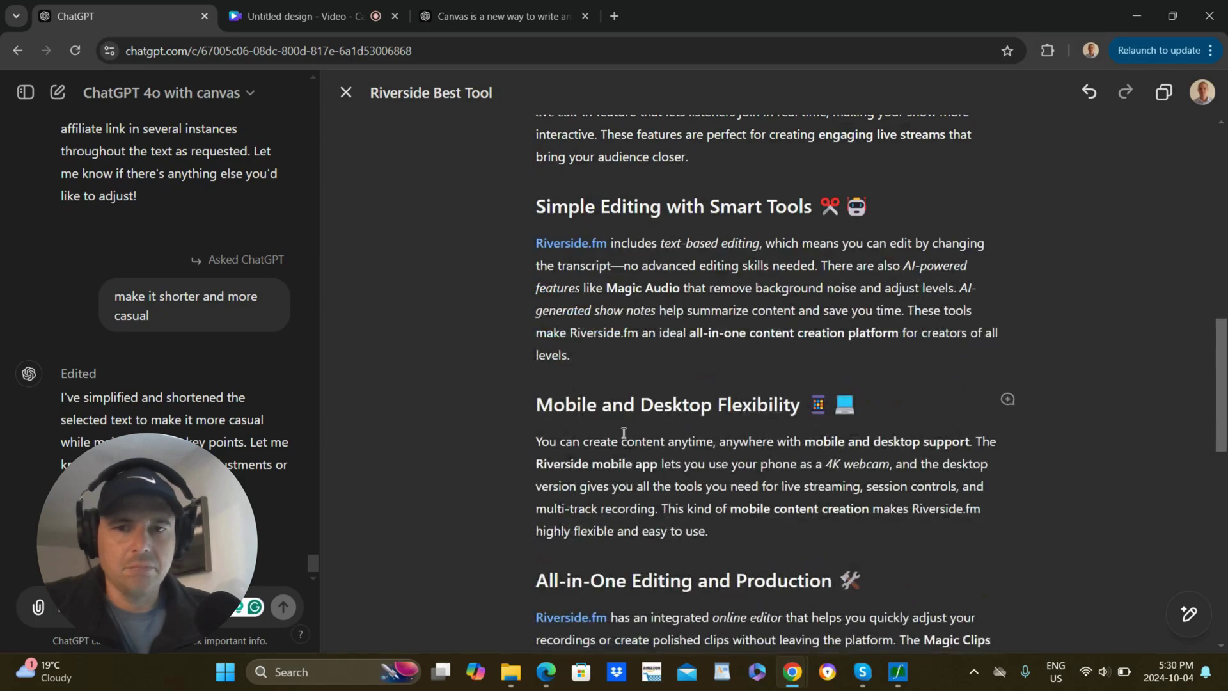
{"action": "left_click_drag", "start_coordinate": [576, 356], "coordinate": [515, 243]}
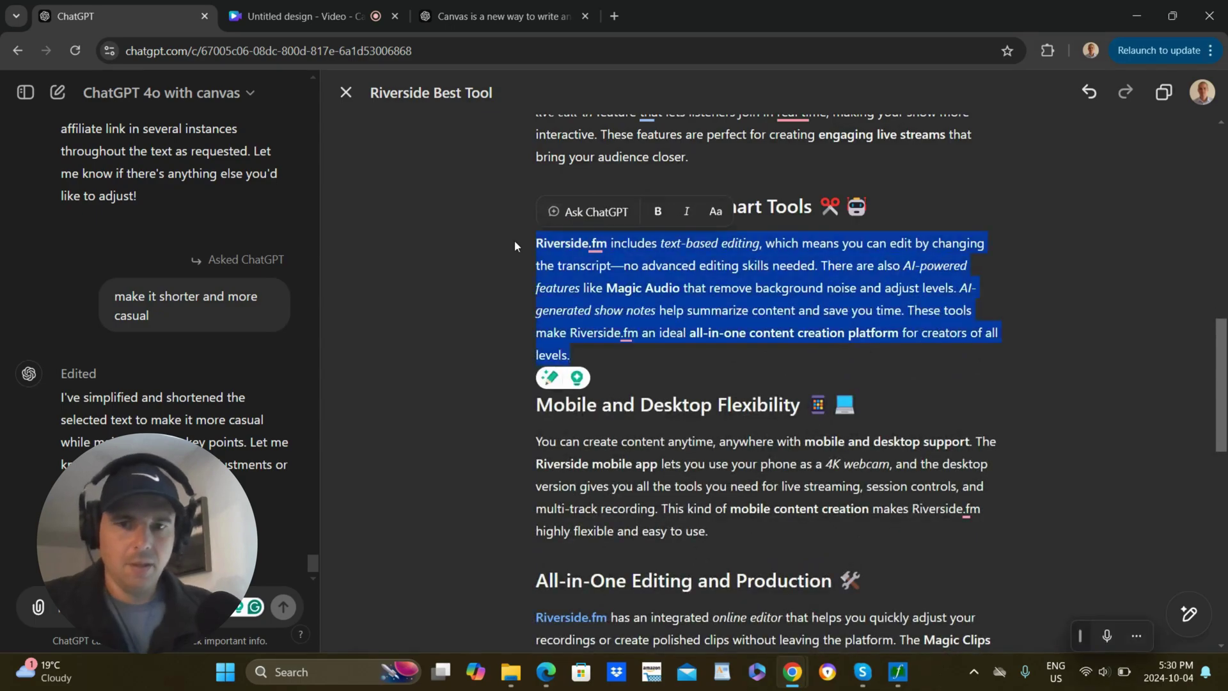
{"action": "left_click", "coordinate": [1008, 242]}
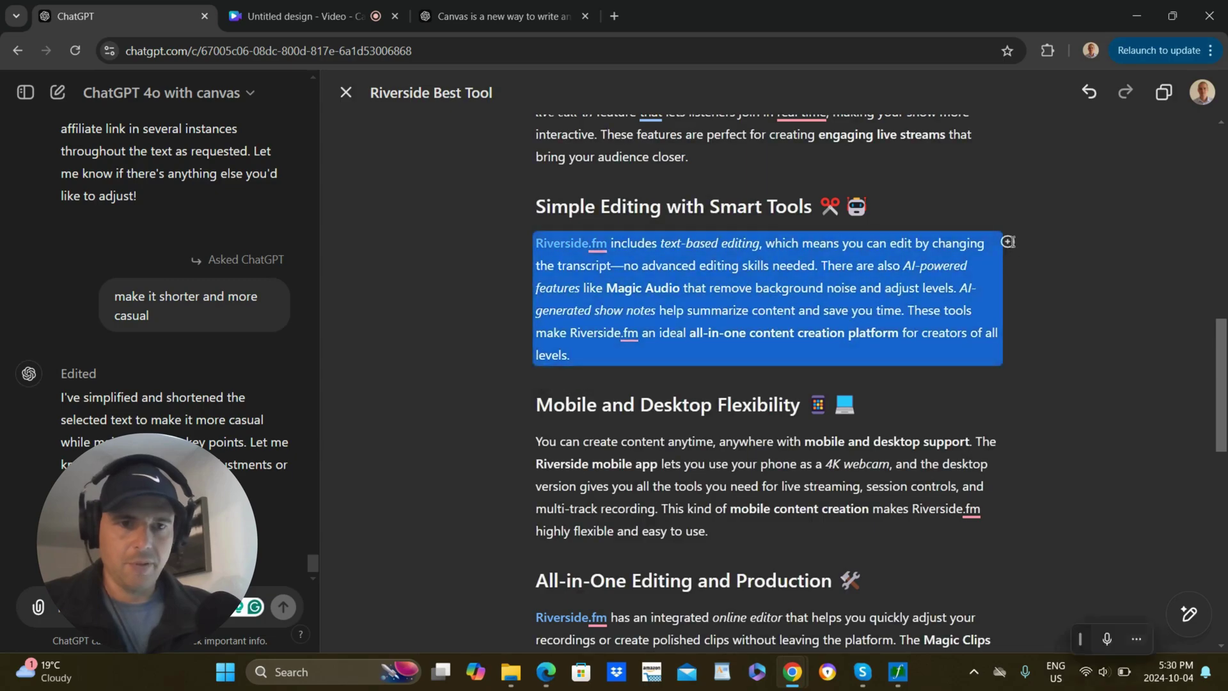
{"action": "type", "text": "make "}
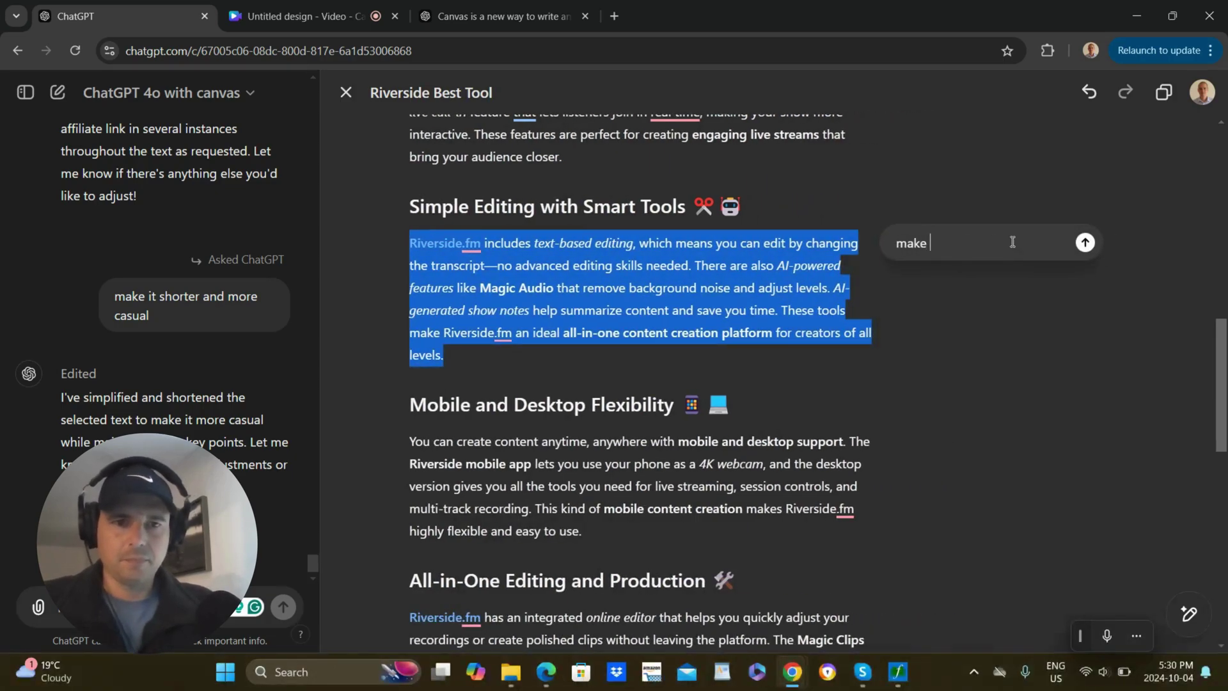
{"action": "type", "text": "this shorte"}
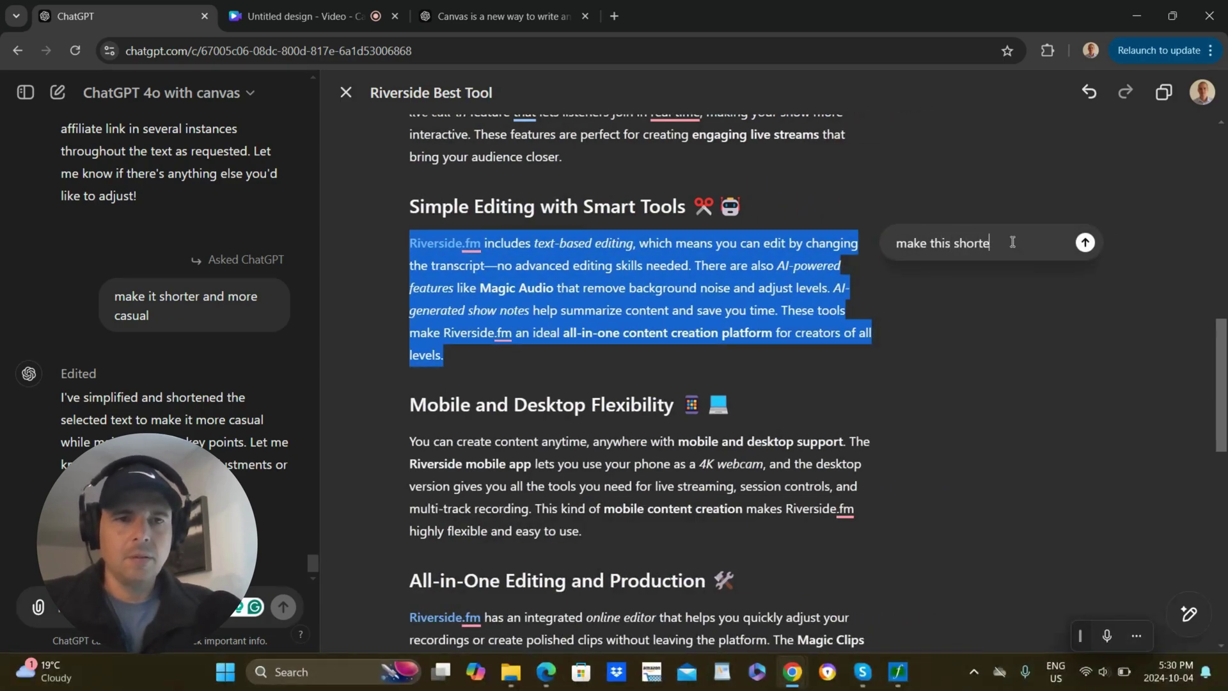
{"action": "type", "text": "r and more ca"}
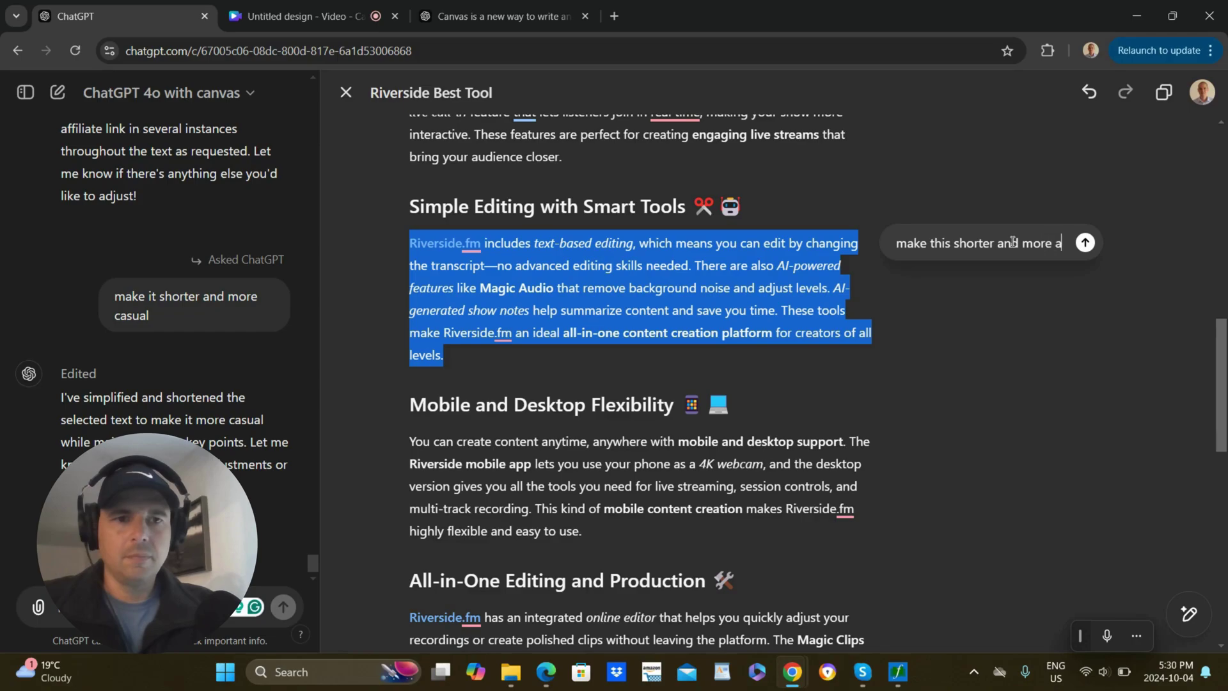
{"action": "type", "text": "sual"}
{"action": "key", "text": "Return"}
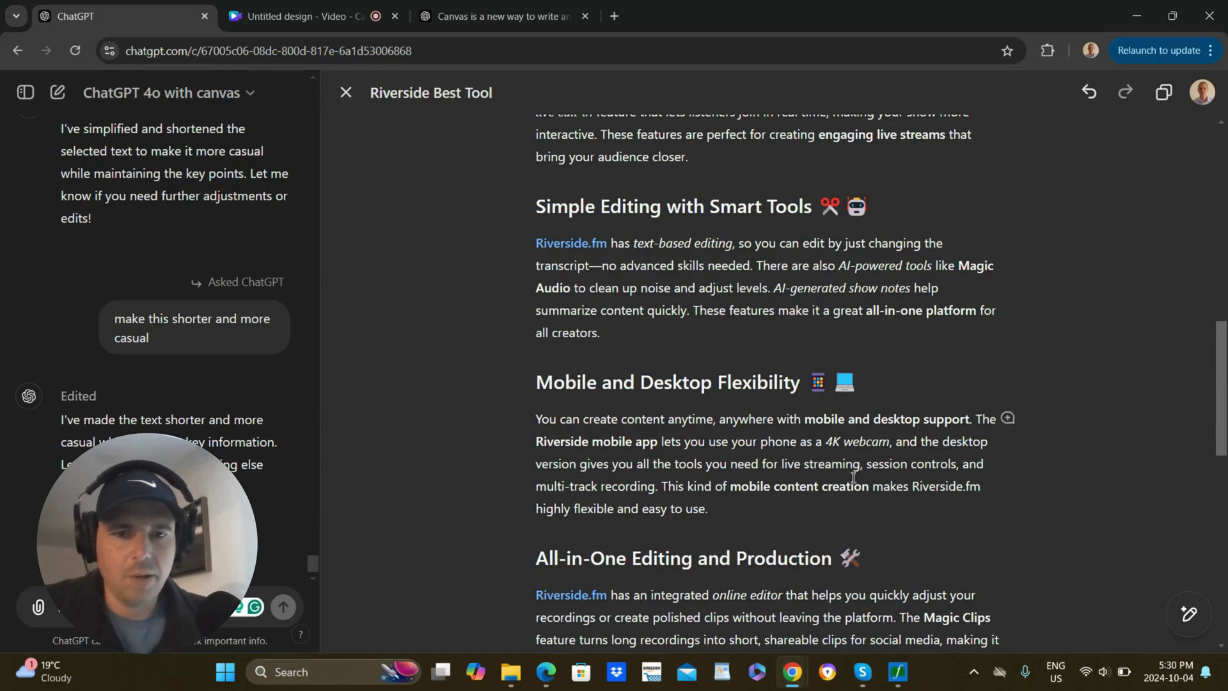
For the Riverside mobile app sentence under "Mobile and Desktop Flexibility", send ChatGPT the instruction "re write this sentence. make it at least 2 sentences".
{"action": "left_click_drag", "start_coordinate": [974, 419], "coordinate": [663, 489]}
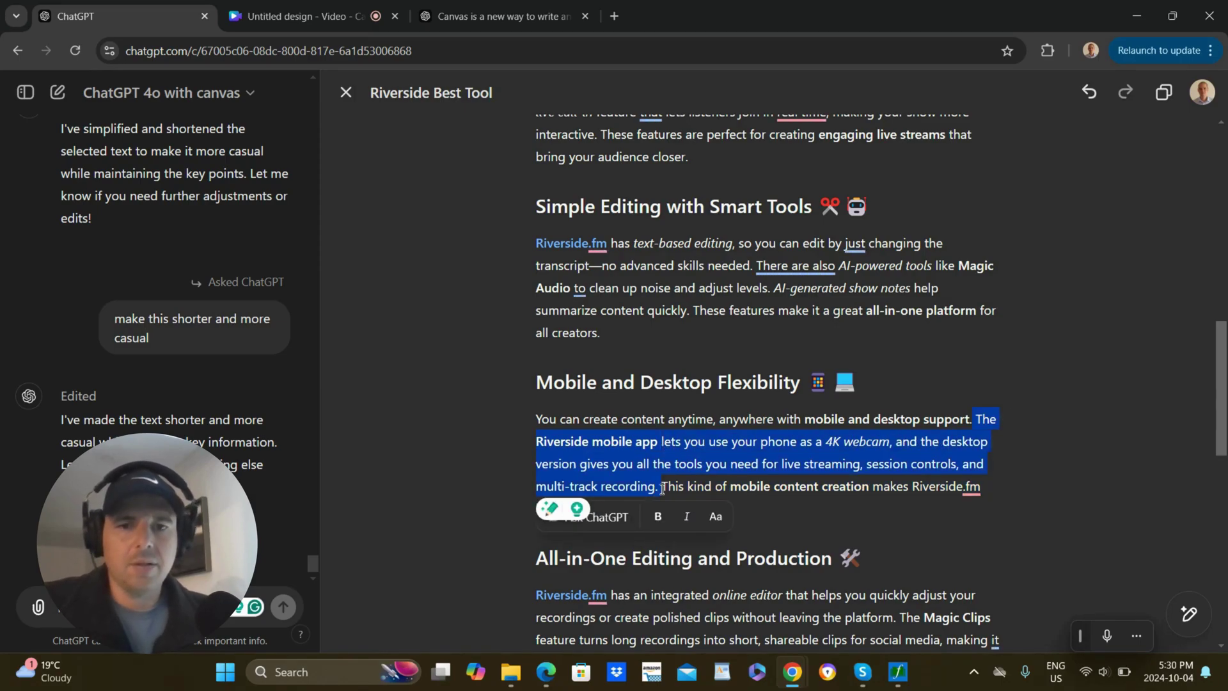
{"action": "left_click", "coordinate": [611, 518]}
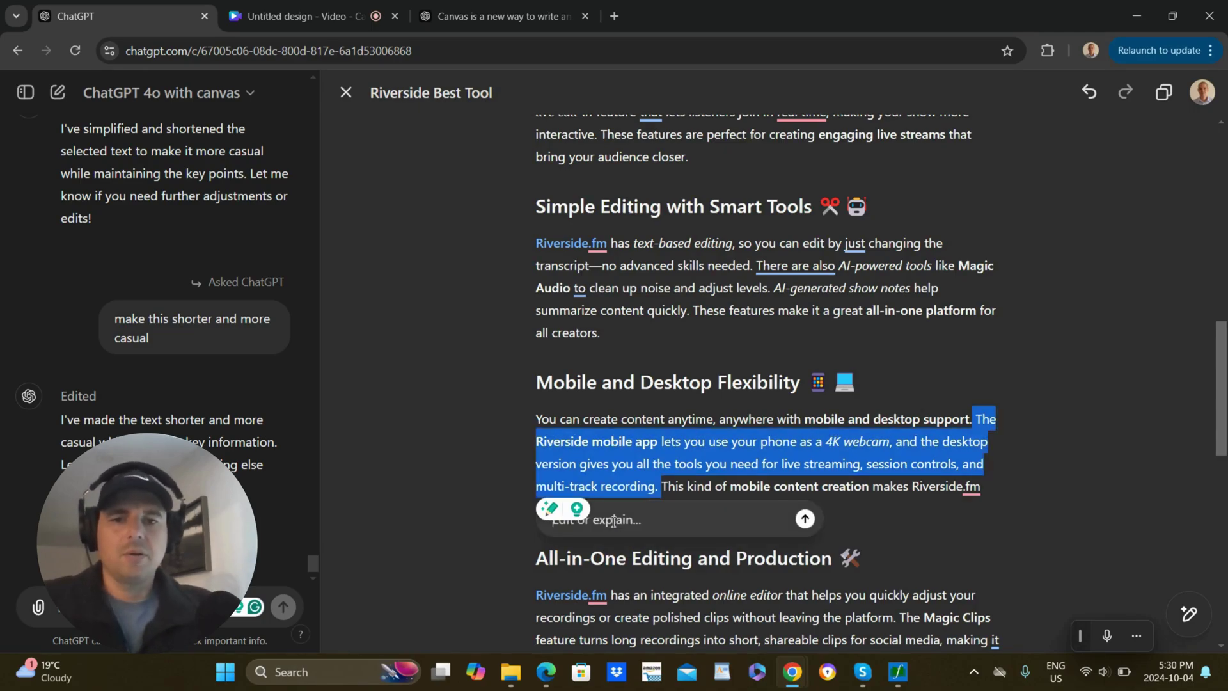
{"action": "type", "text": "T"}
{"action": "key", "text": "BackSpace"}
{"action": "type", "text": "Te wr"}
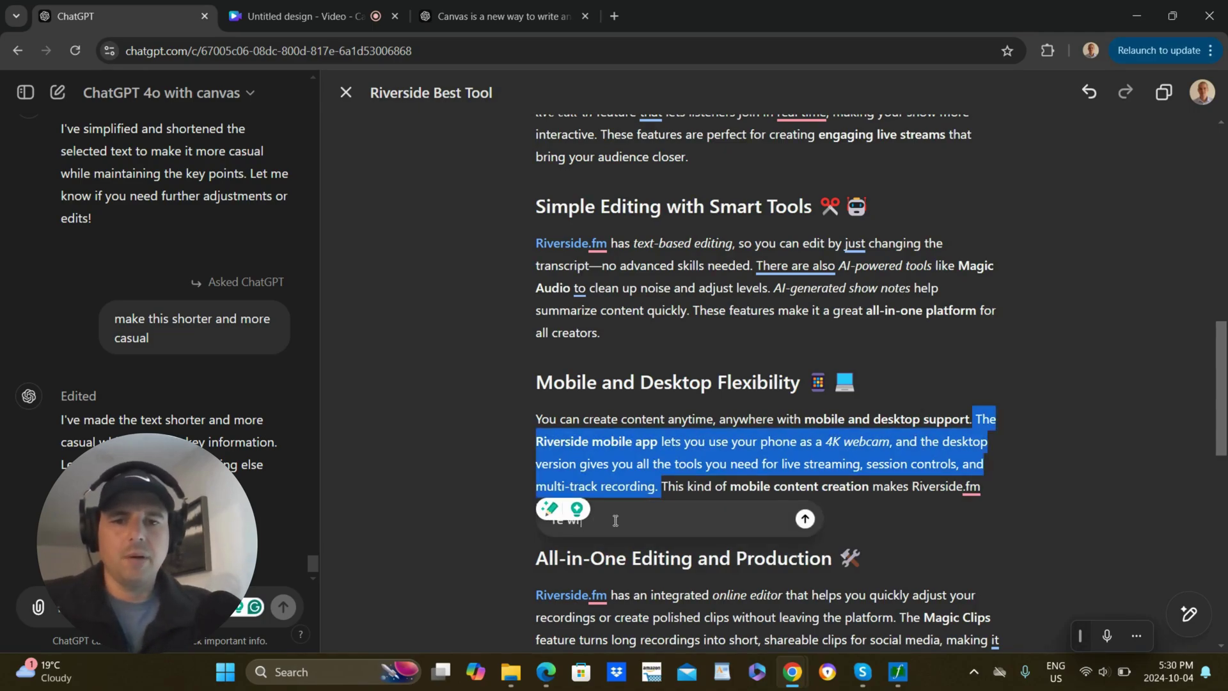
{"action": "type", "text": "ite this senten"}
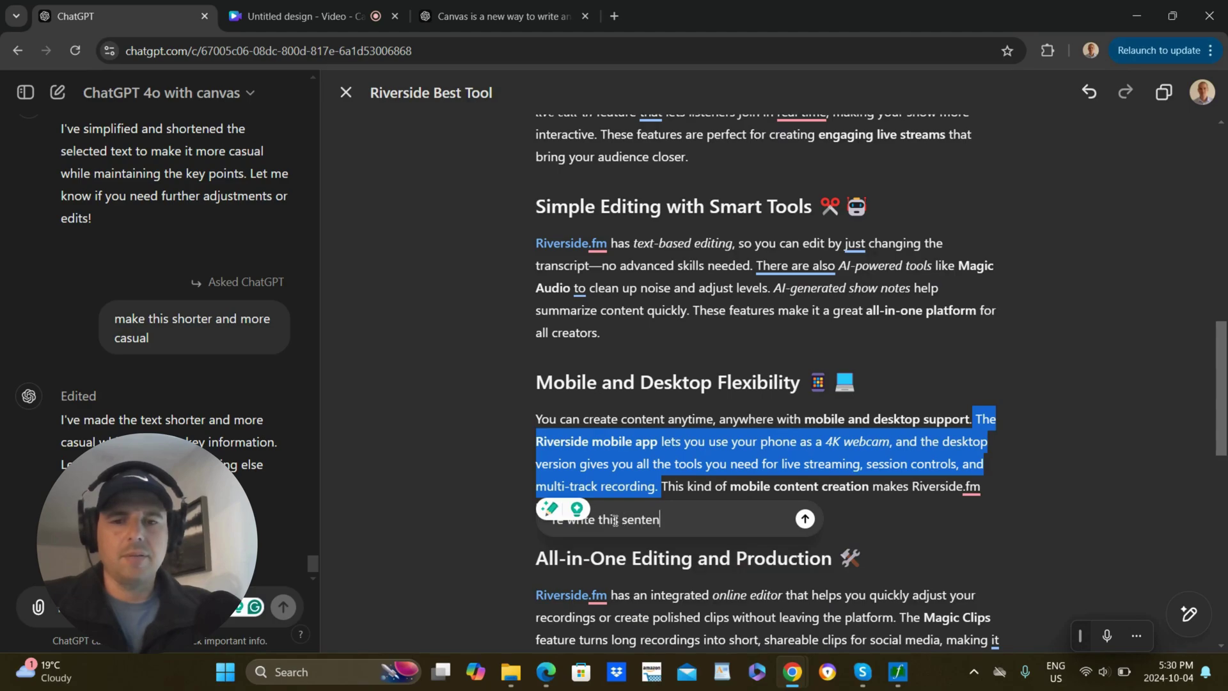
{"action": "type", "text": "ce"}
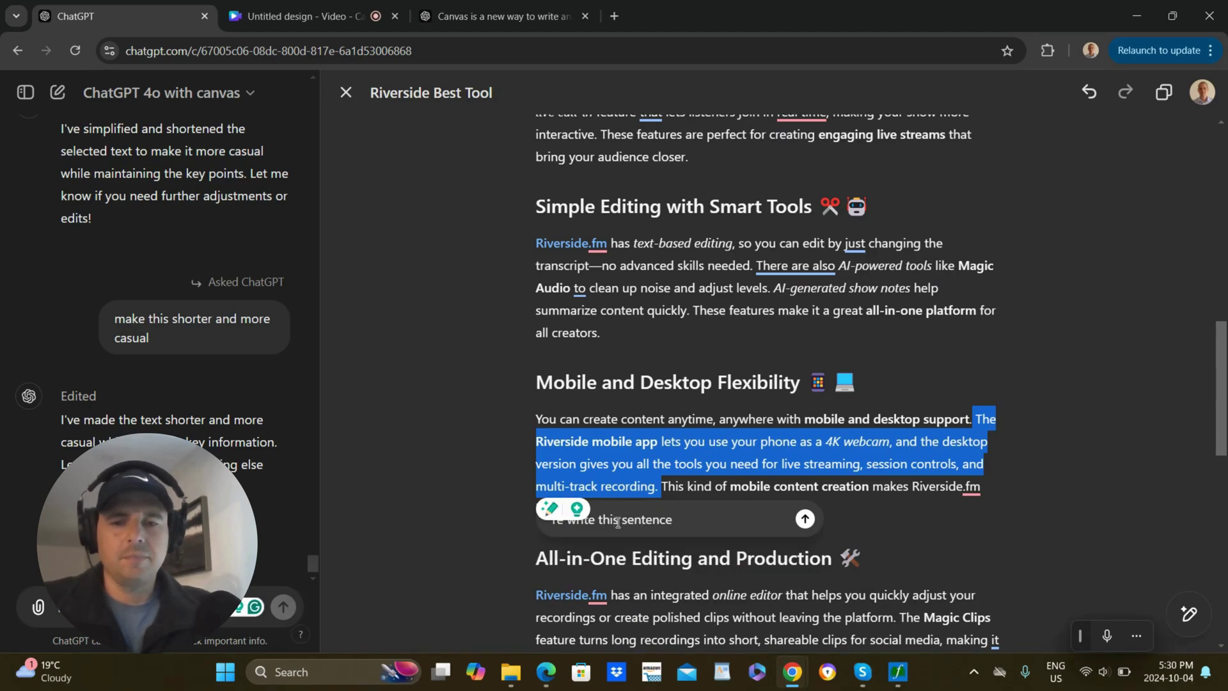
{"action": "type", "text": ".  make it"}
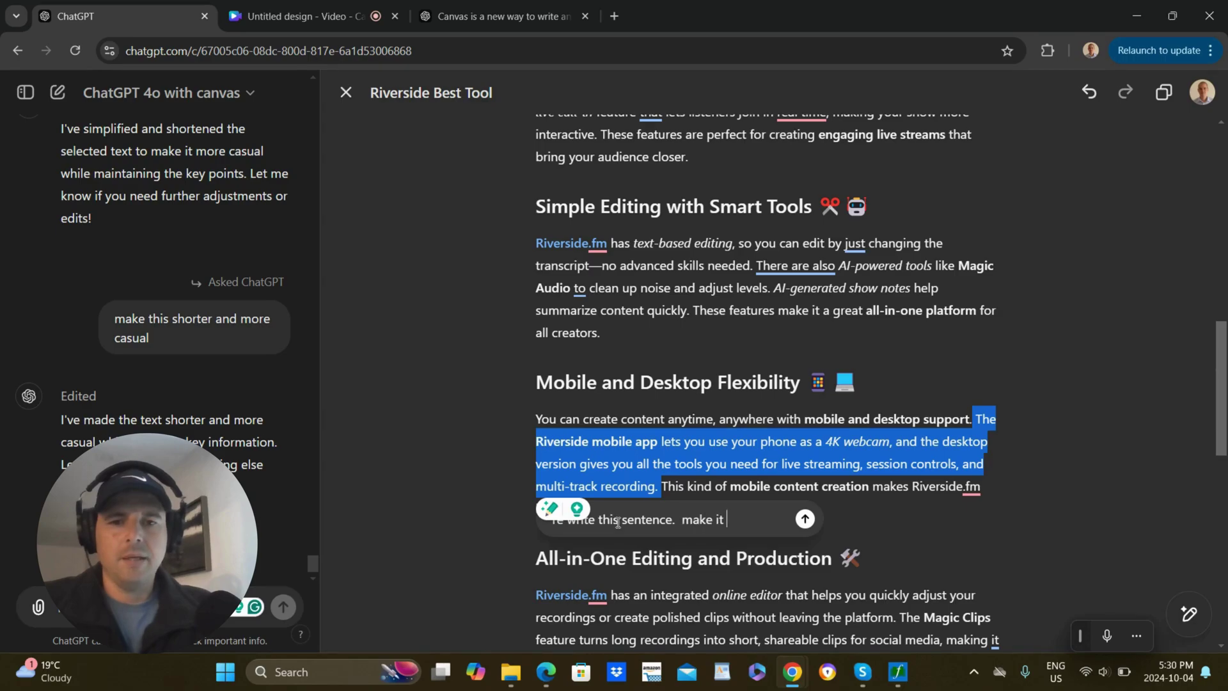
{"action": "type", "text": " at least 3"}
{"action": "type", "text": " senten"}
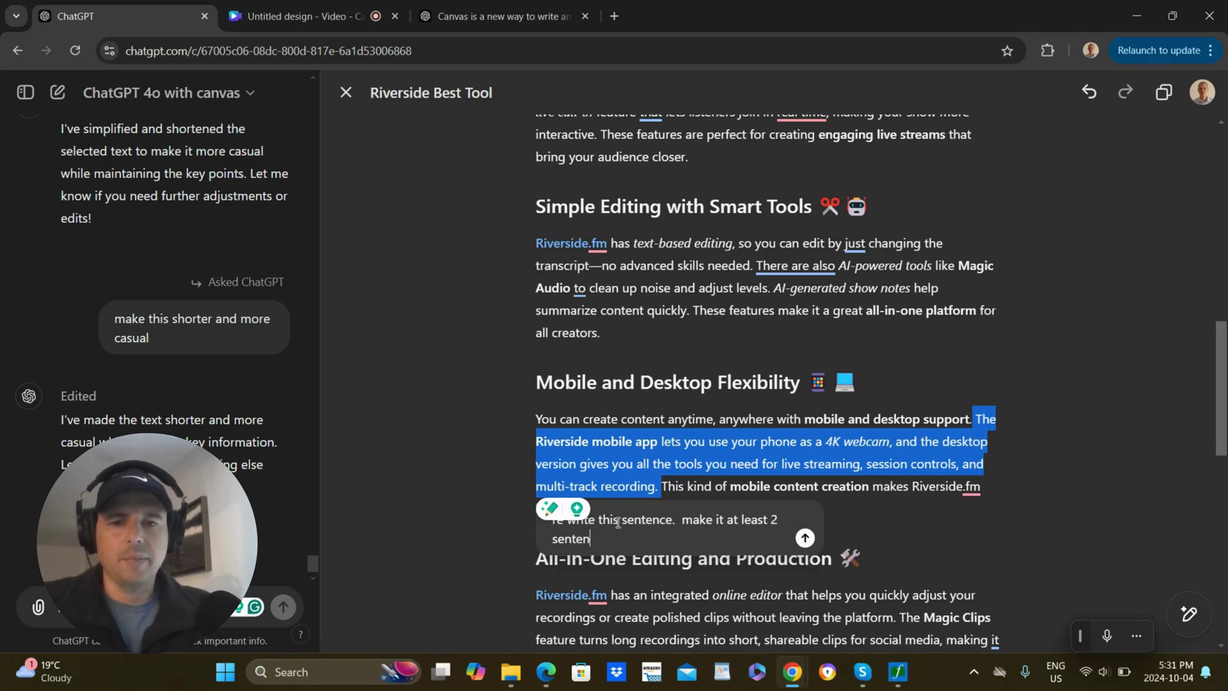
{"action": "type", "text": "ces"}
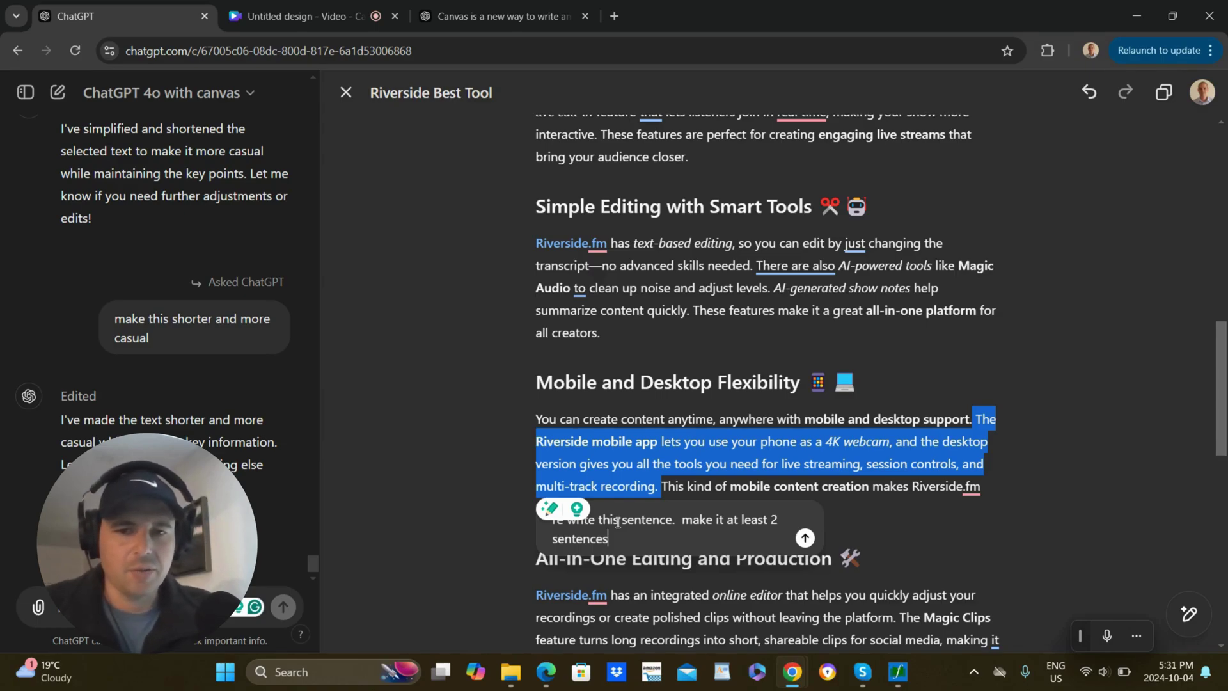
{"action": "key", "text": "Return"}
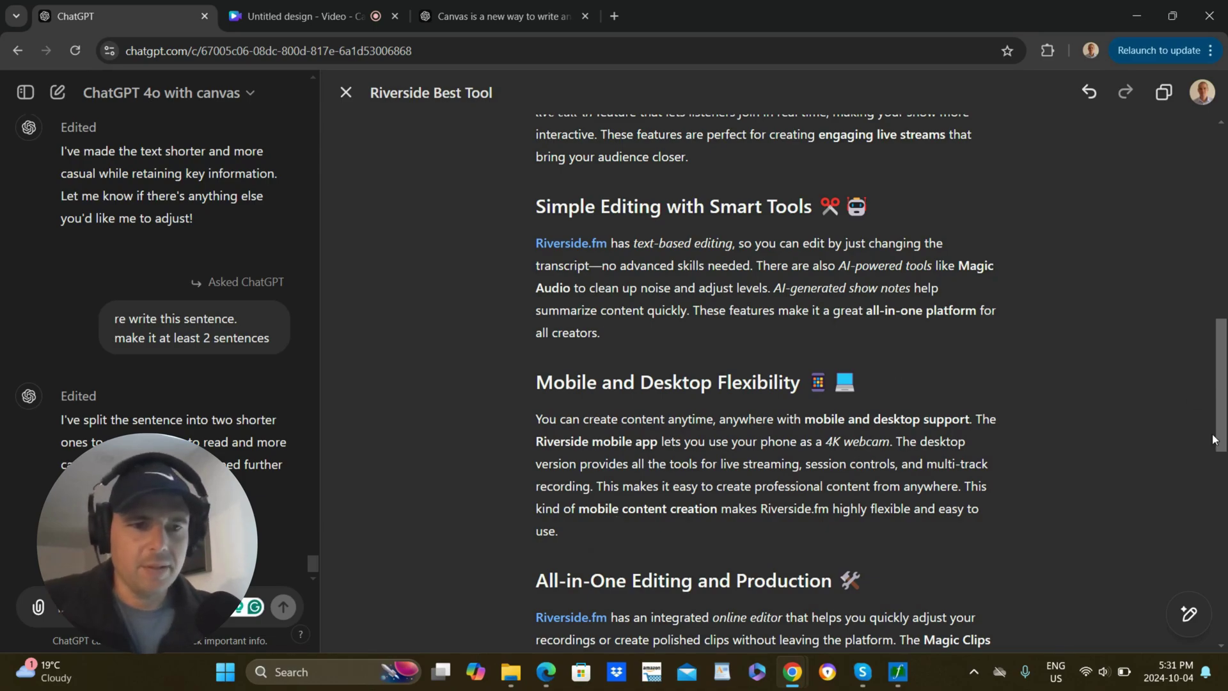
Ask ChatGPT about the first paragraph under "Conclusion" with the question "is there an easier way to say the same thing?".
{"action": "scroll", "coordinate": [1225, 437], "scroll_direction": "down", "scroll_amount": 10}
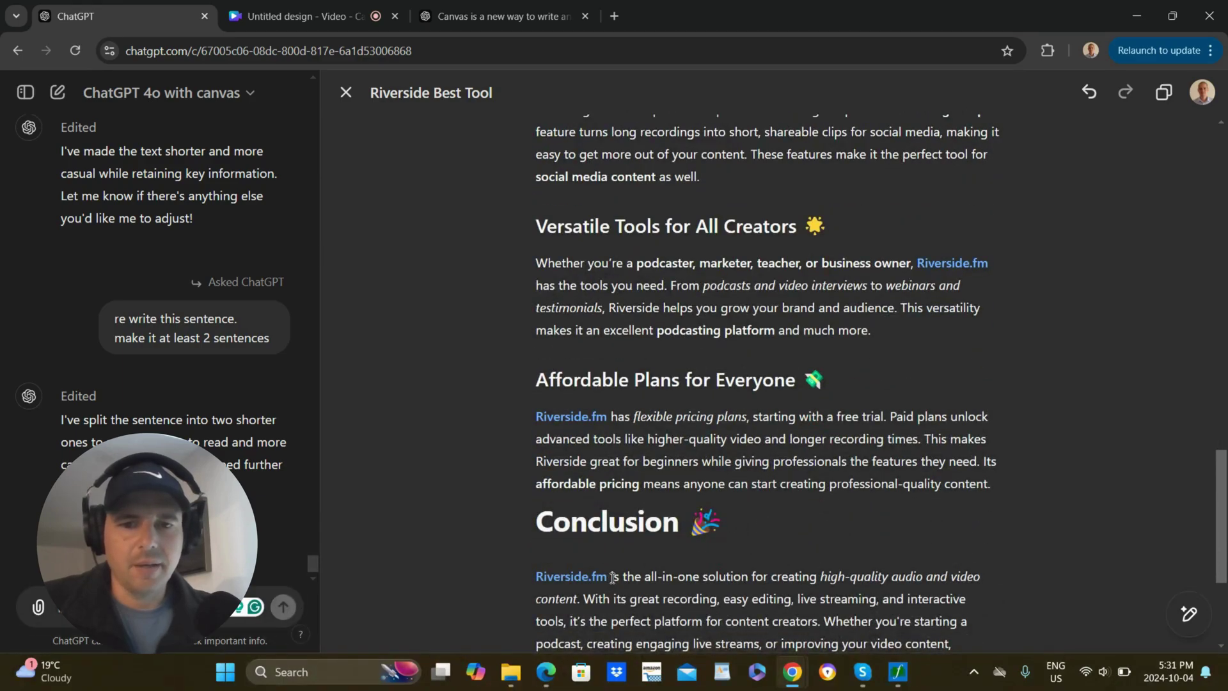
{"action": "left_click_drag", "start_coordinate": [536, 575], "coordinate": [789, 447]}
{"action": "scroll", "coordinate": [979, 579], "scroll_direction": "down", "scroll_amount": 3}
{"action": "left_click_drag", "start_coordinate": [789, 446], "coordinate": [765, 438]}
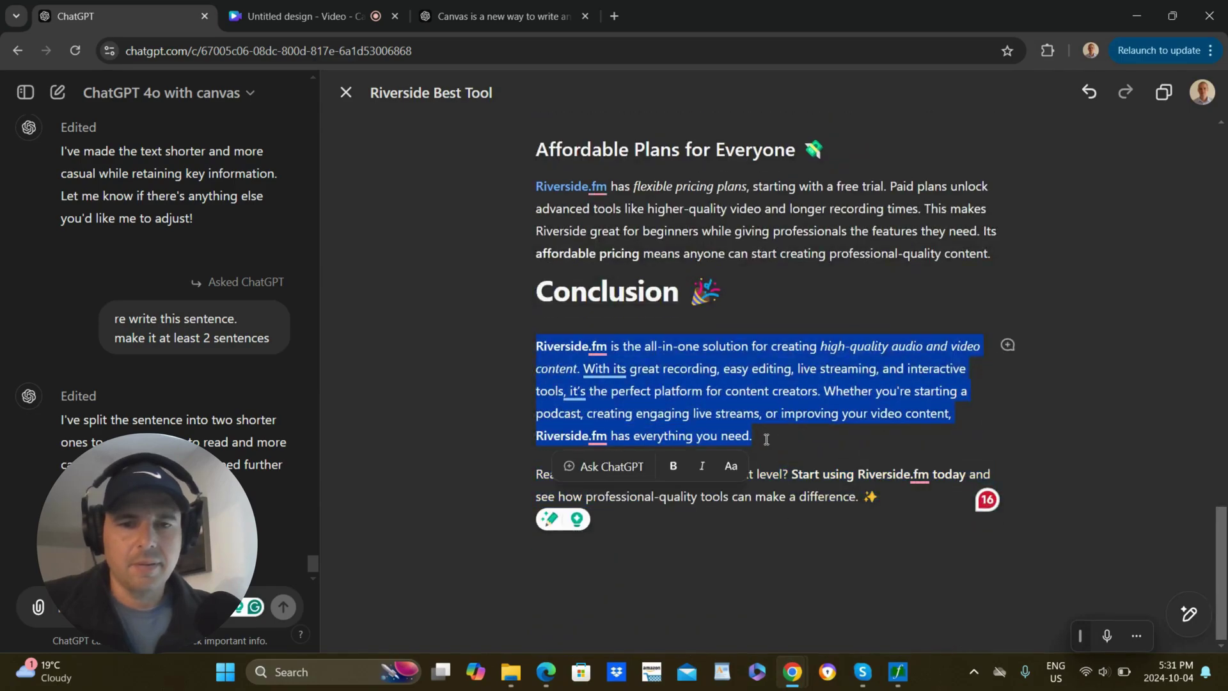
{"action": "left_click", "coordinate": [626, 474]}
{"action": "type", "text": "is there"}
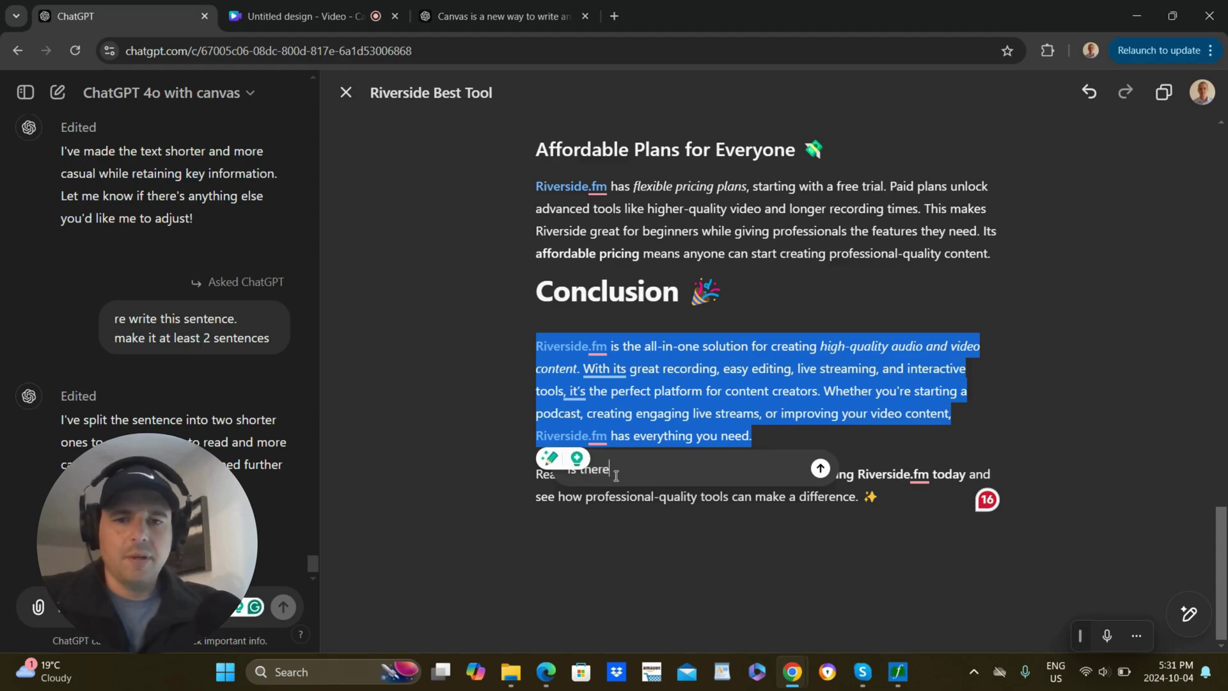
{"action": "type", "text": " an easier way "}
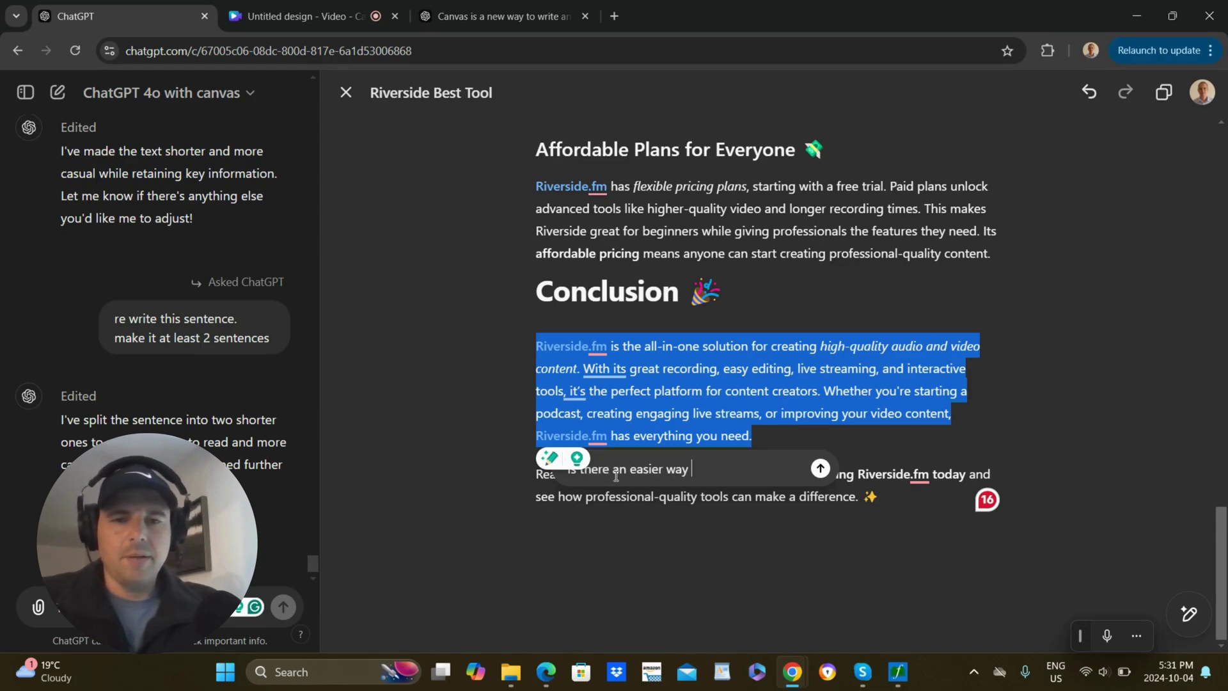
{"action": "type", "text": "to say the same thing?"}
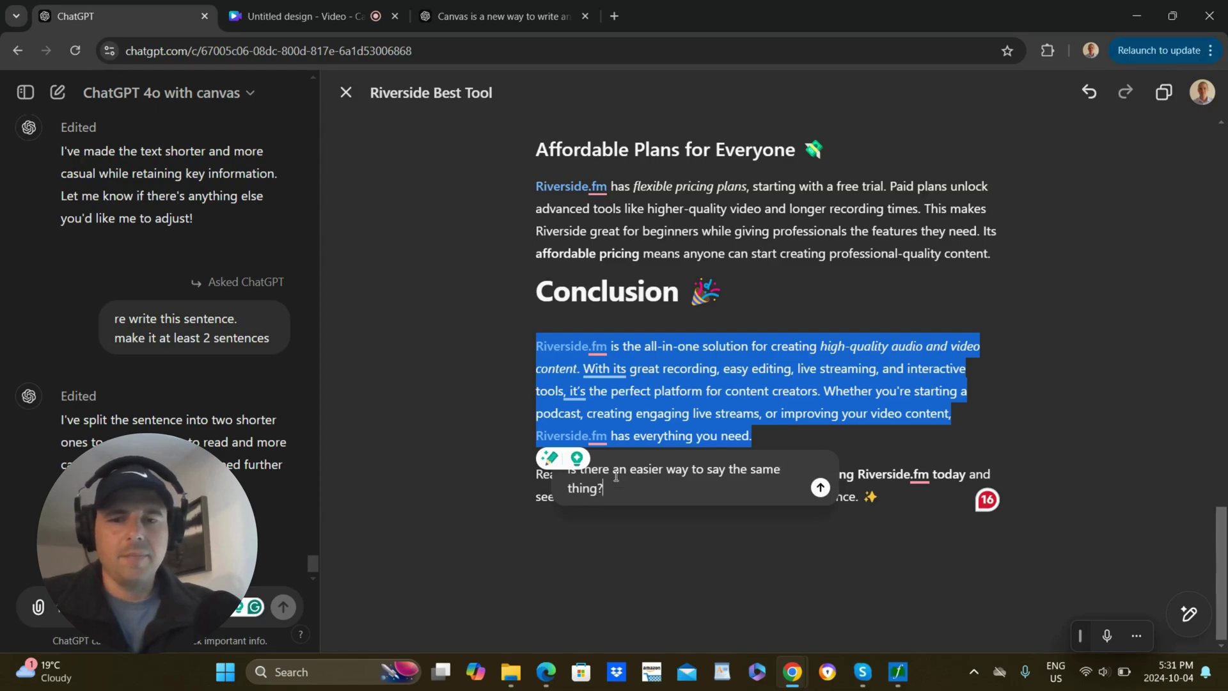
{"action": "key", "text": "Return"}
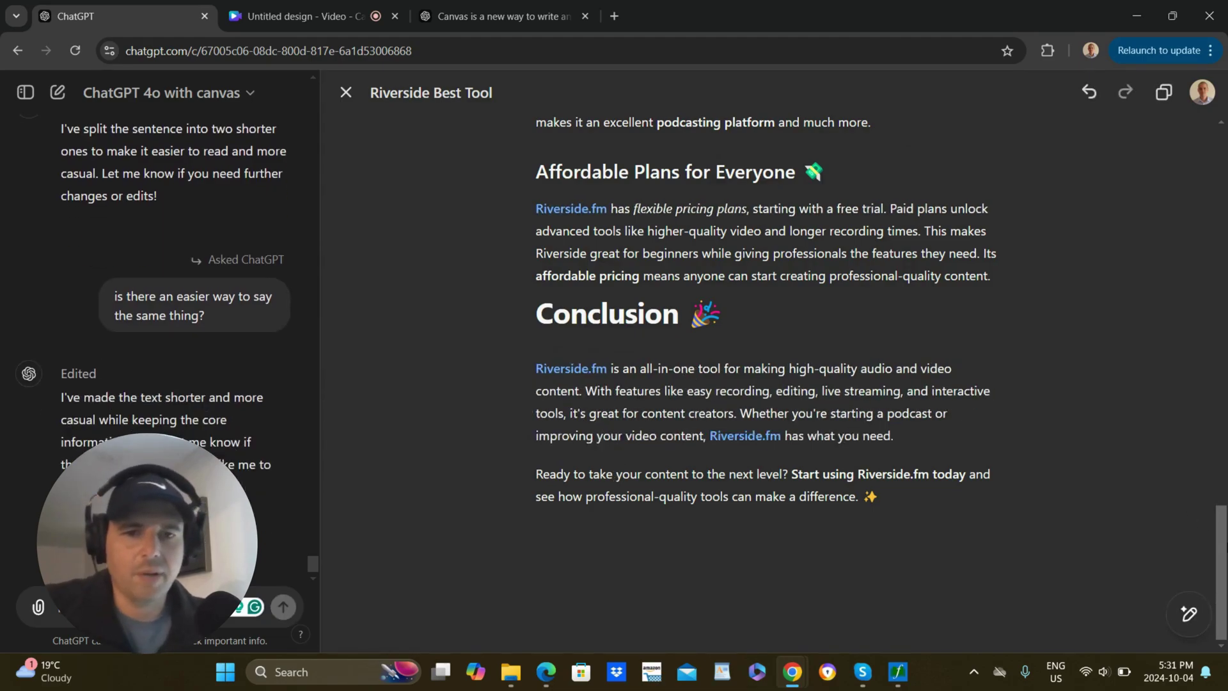
Review the article back up to its title and send the chat prompt "give me 3 spots for images to put in here".
{"action": "scroll", "coordinate": [1224, 482], "scroll_direction": "up", "scroll_amount": 4}
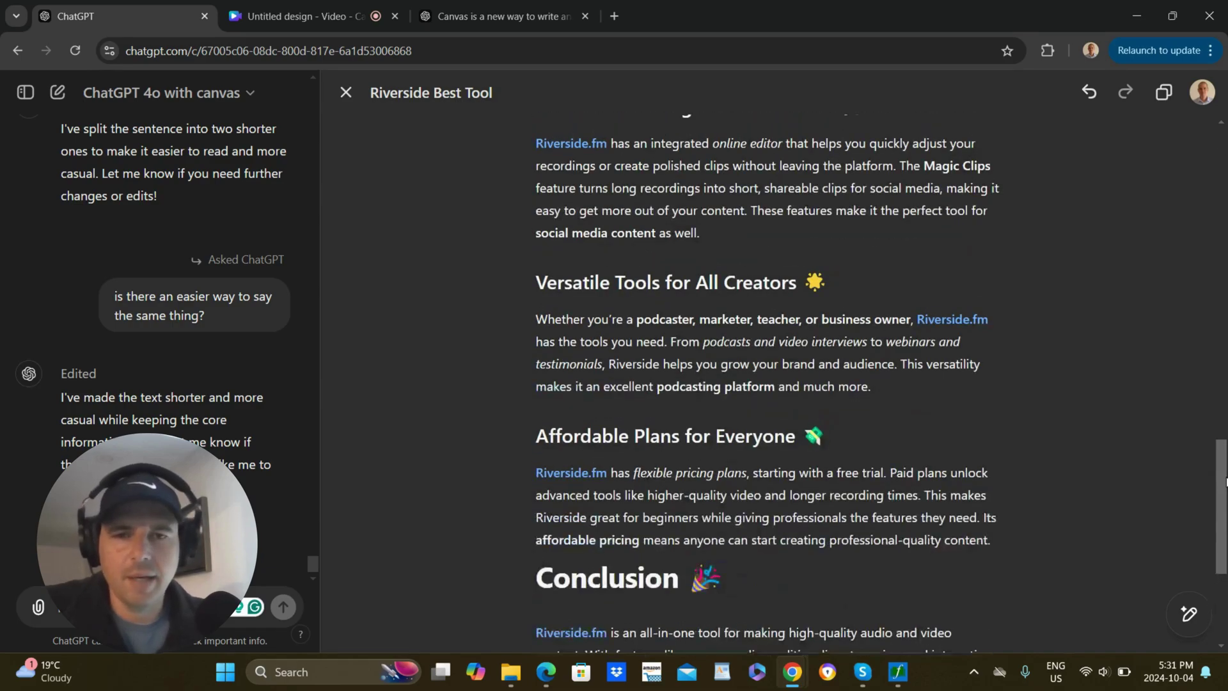
{"action": "left_click_drag", "start_coordinate": [1225, 482], "coordinate": [1181, 169]}
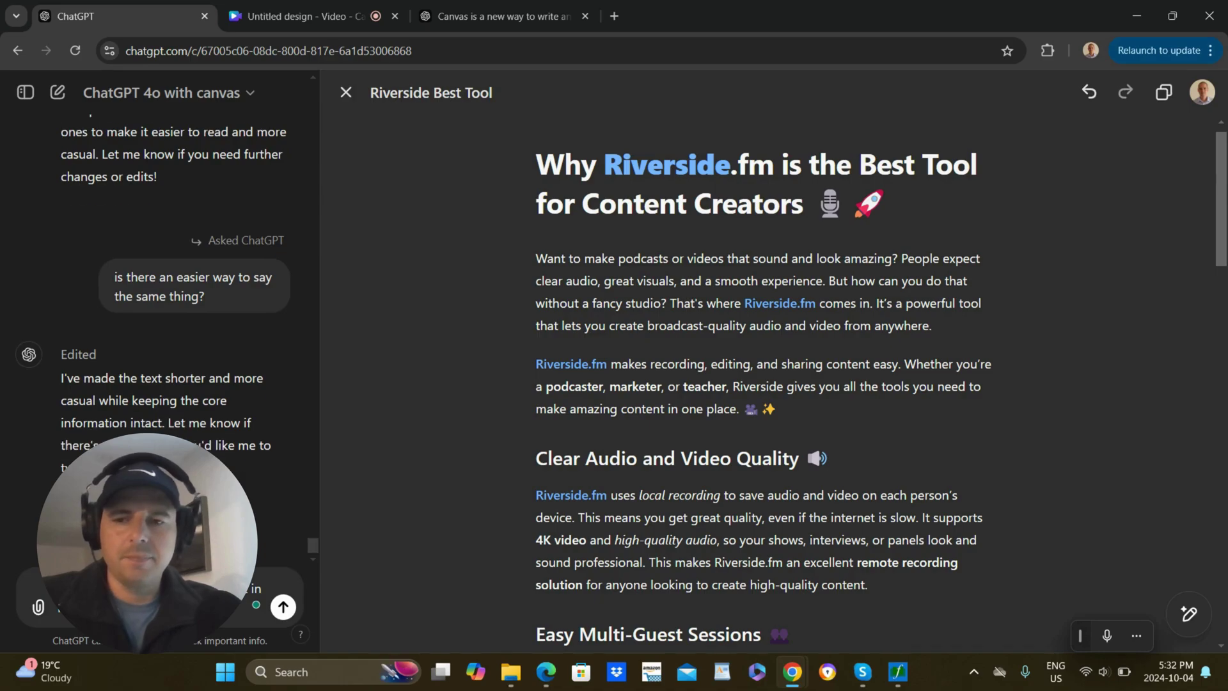
{"action": "key", "text": "Return"}
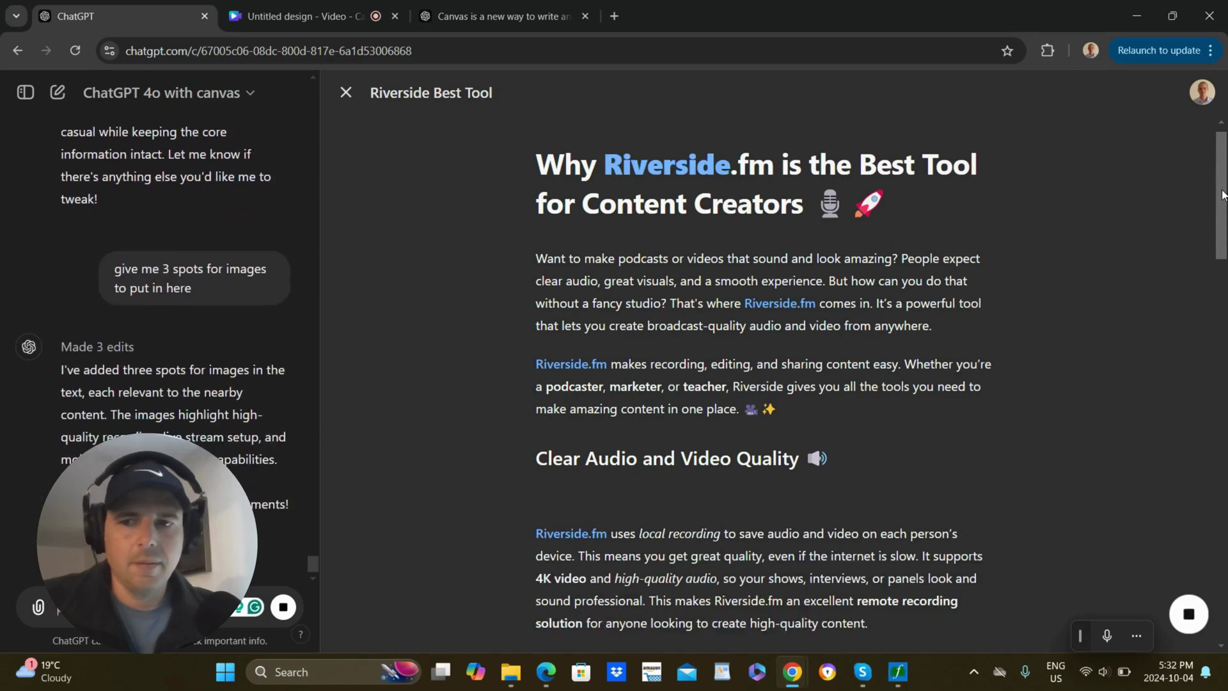
Look through the article for the image spots and send a follow-up starting "I don't see it. just write" about the 3 spots.
{"action": "left_click_drag", "start_coordinate": [1222, 194], "coordinate": [1209, 581]}
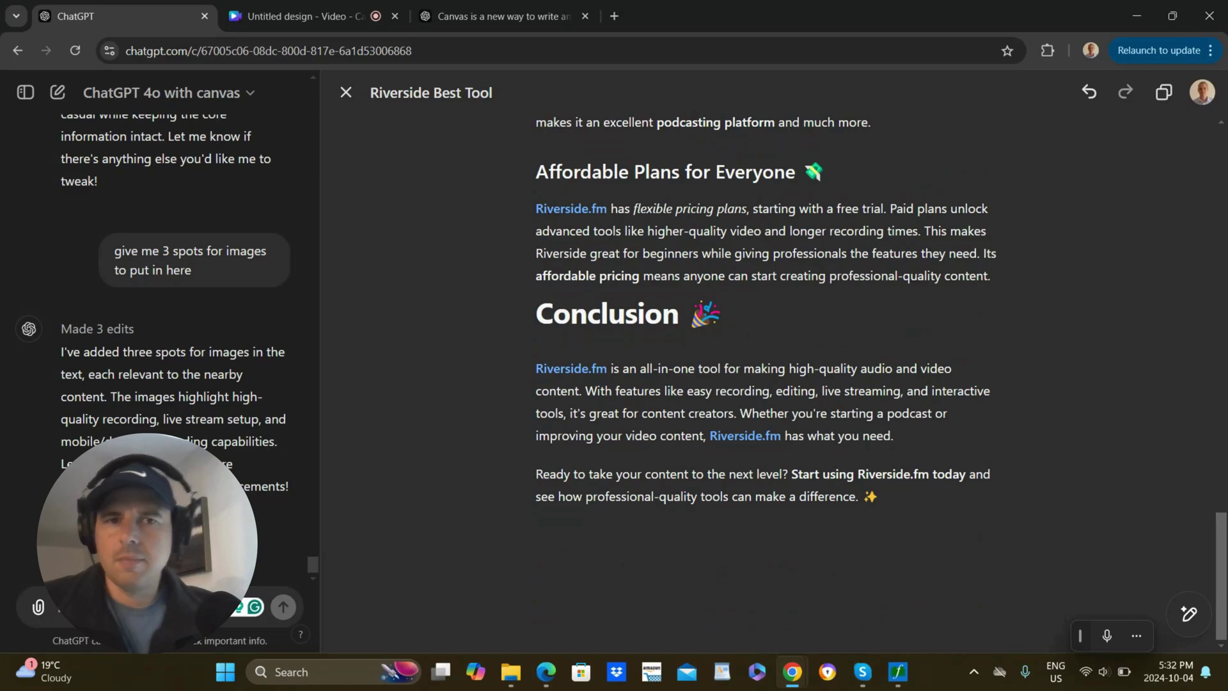
{"action": "key", "text": "ctrl+v"}
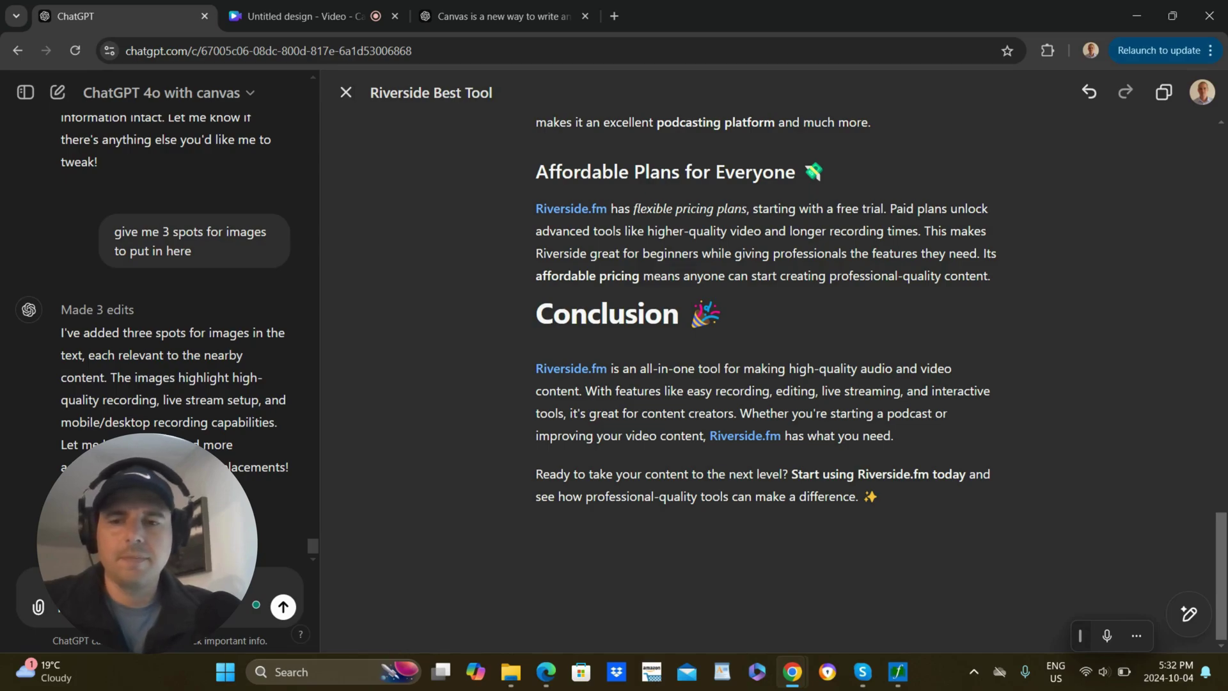
{"action": "key", "text": "Return"}
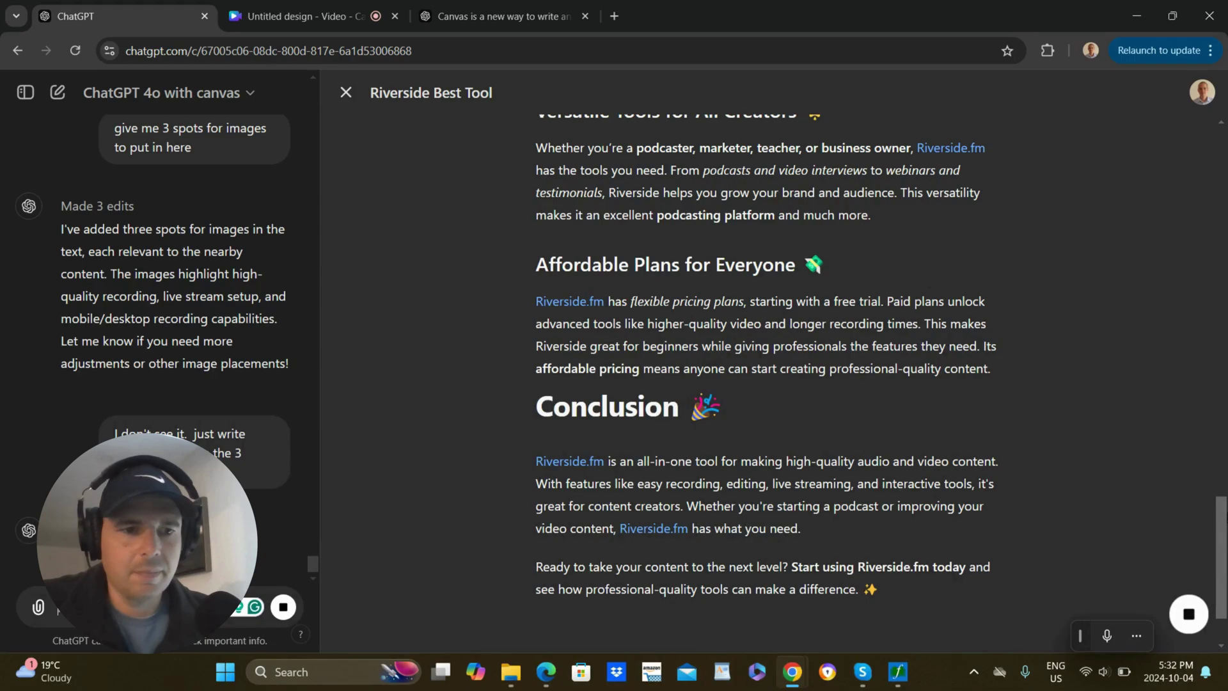
Check the "IMAGE HERE" placeholders throughout the article and send the chat prompt "make an image for the first spot".
{"action": "left_click_drag", "start_coordinate": [1219, 531], "coordinate": [1219, 162]}
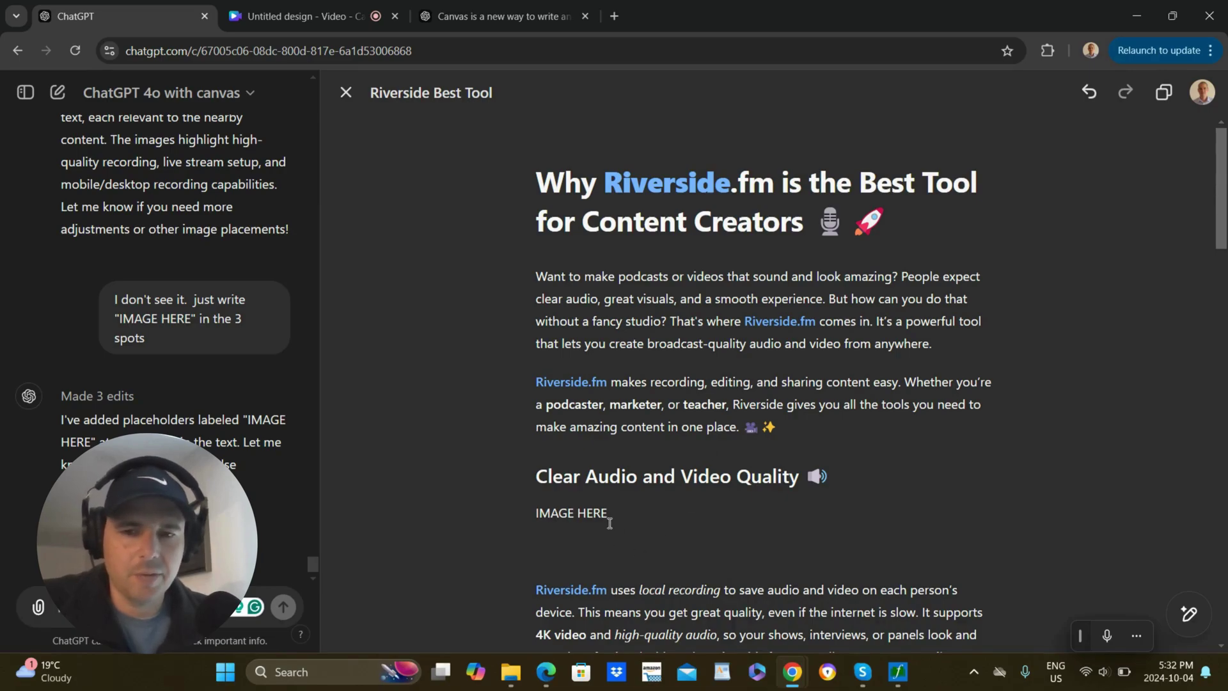
{"action": "left_click_drag", "start_coordinate": [607, 512], "coordinate": [523, 513]}
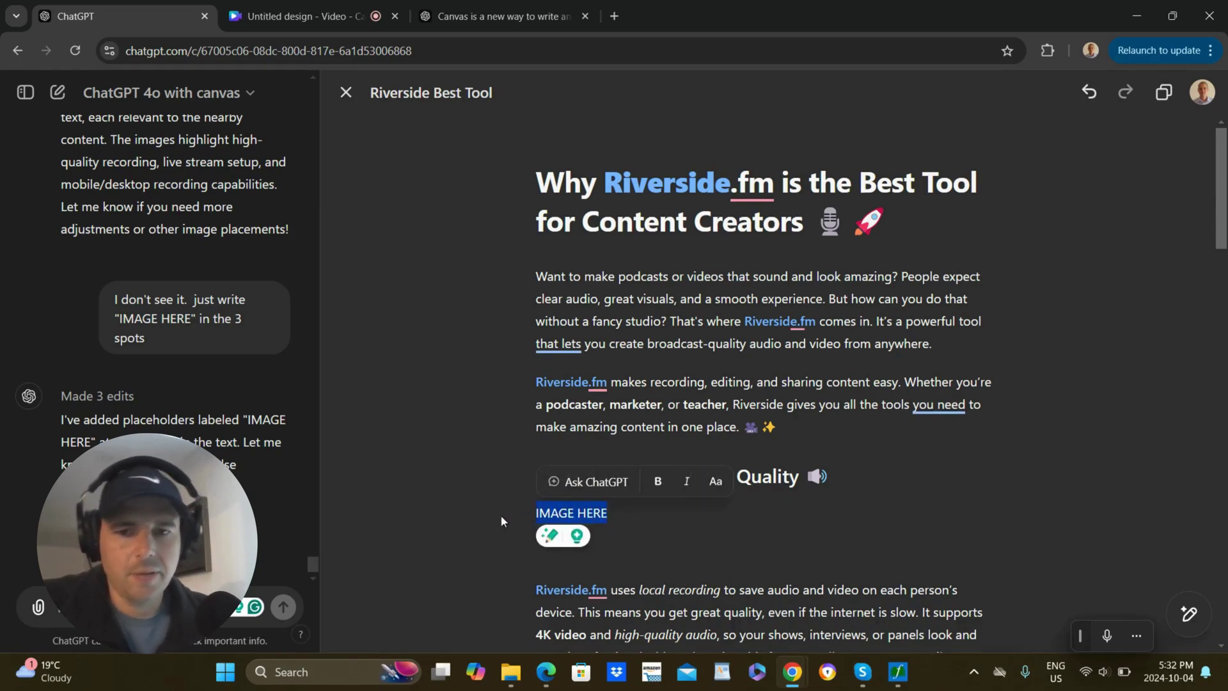
{"action": "left_click", "coordinate": [501, 515]}
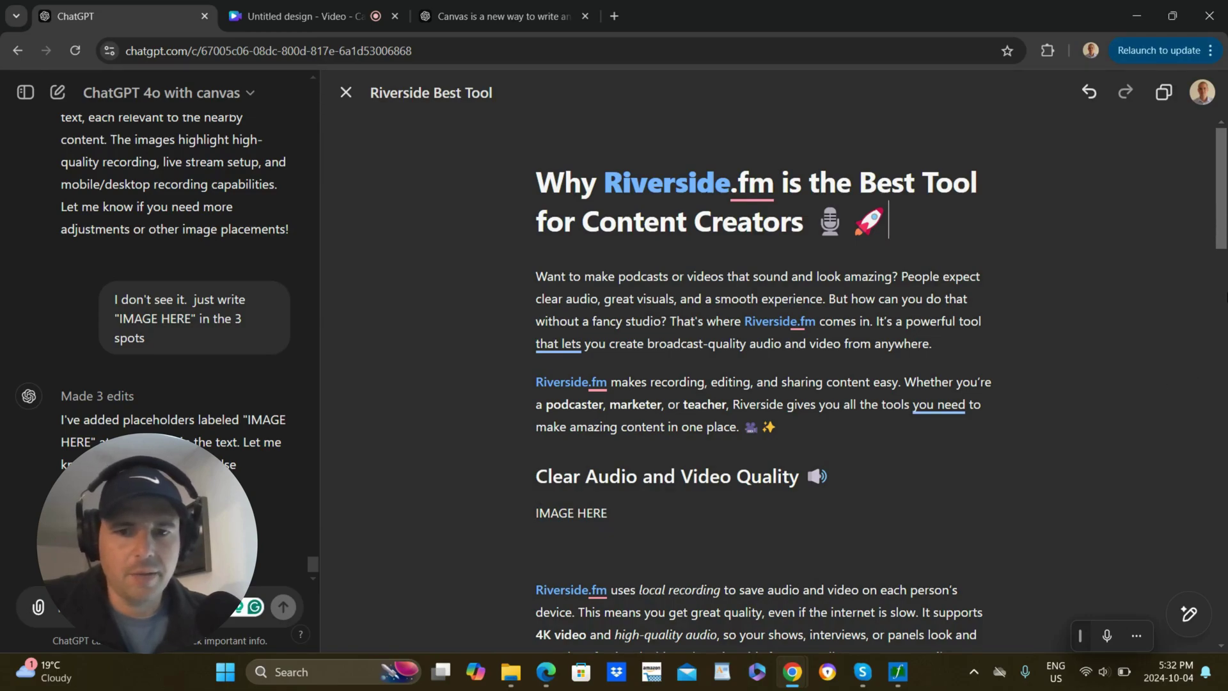
{"action": "scroll", "coordinate": [1216, 228], "scroll_direction": "down", "scroll_amount": 4}
{"action": "scroll", "coordinate": [1217, 229], "scroll_direction": "down", "scroll_amount": 4}
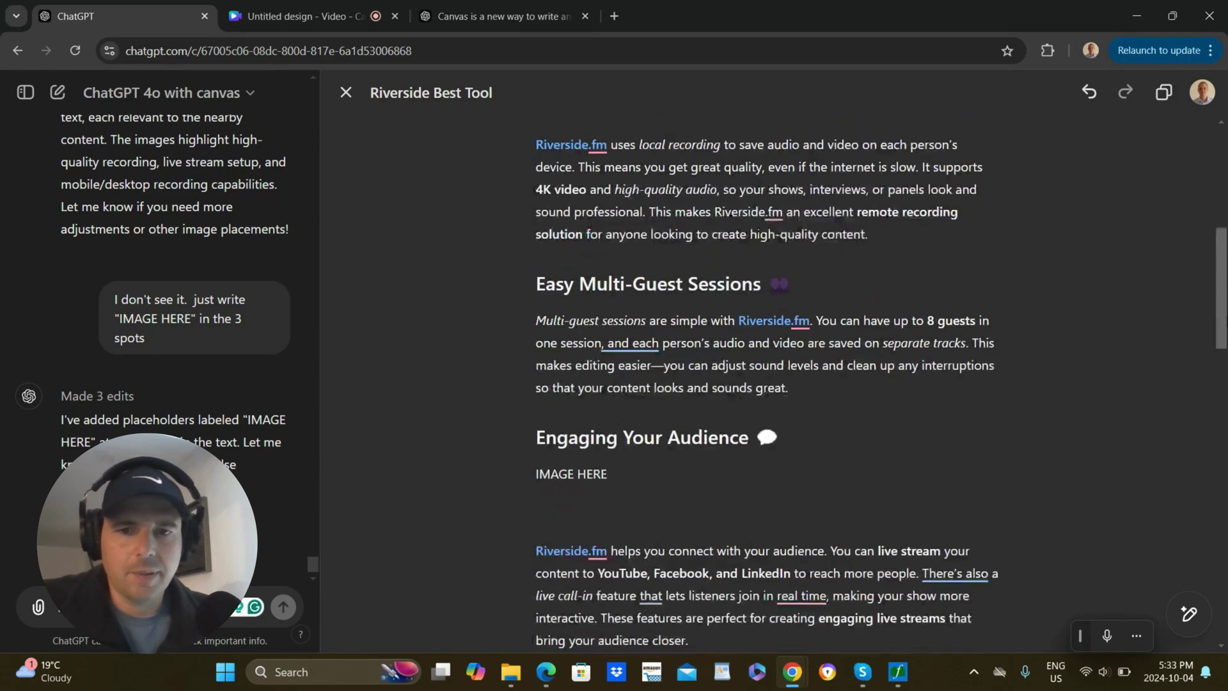
{"action": "scroll", "coordinate": [360, 479], "scroll_direction": "up", "scroll_amount": 10}
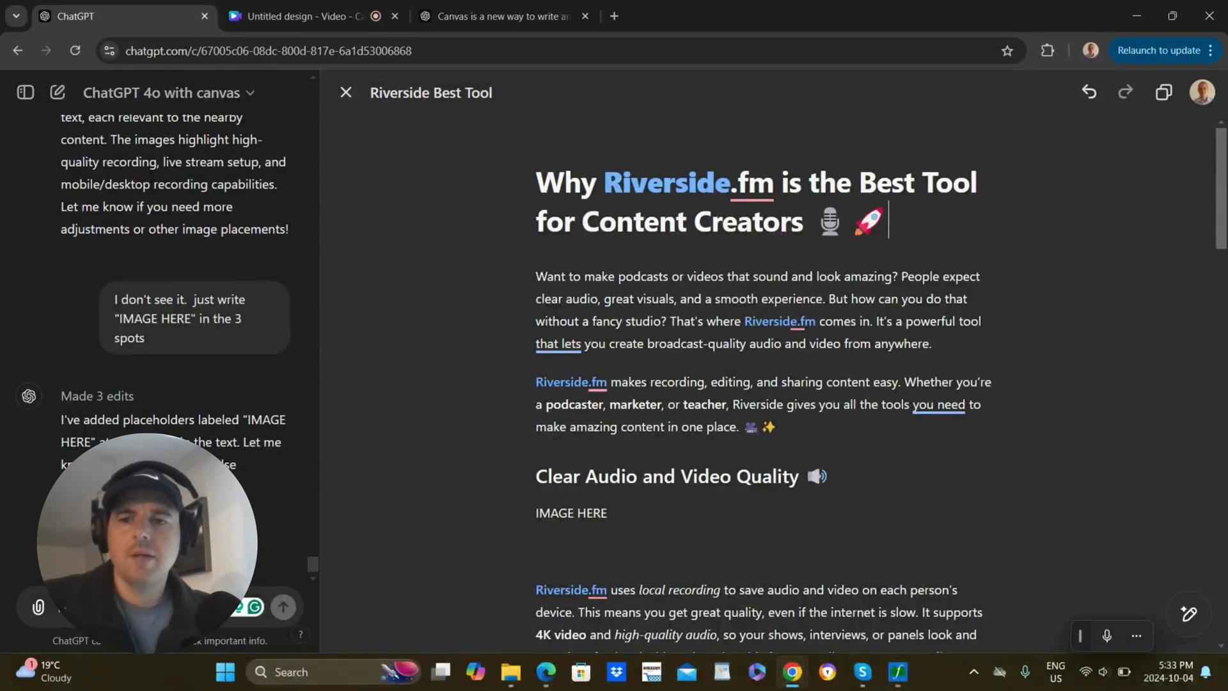
{"action": "left_click", "coordinate": [147, 606]}
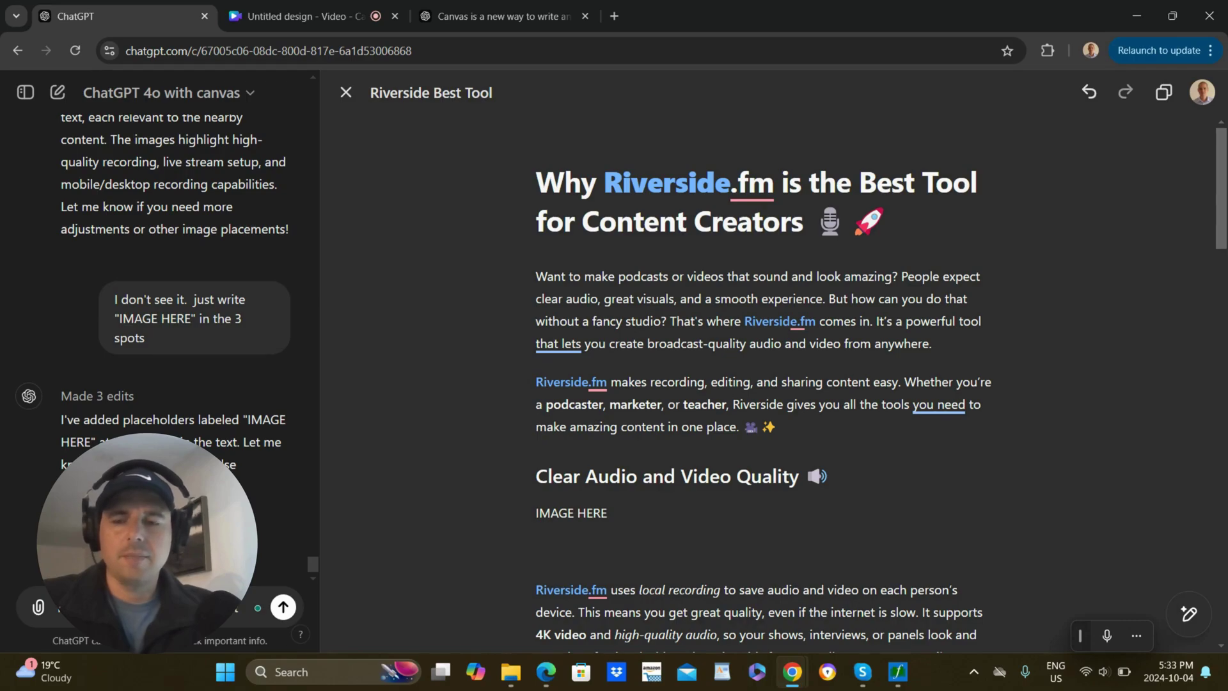
{"action": "key", "text": "Return"}
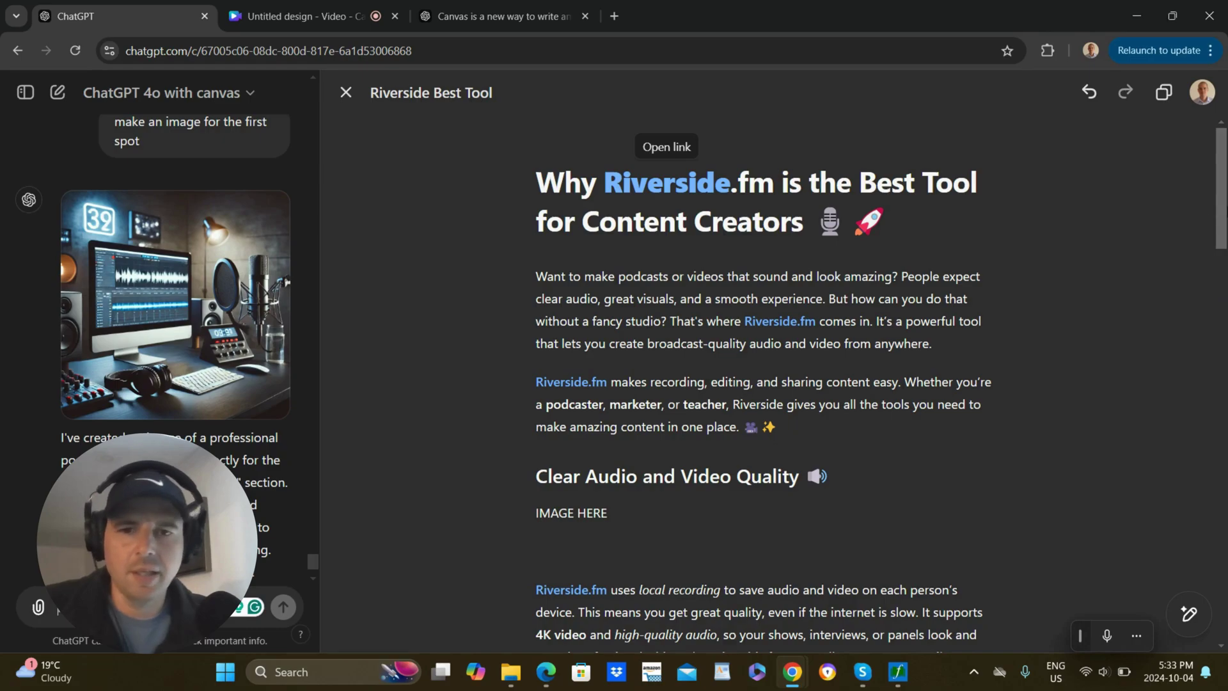
Look over the article and send a chat message asking what else "you could put in the article. maybe a graph?".
{"action": "scroll", "coordinate": [1182, 306], "scroll_direction": "down", "scroll_amount": 20}
{"action": "scroll", "coordinate": [1182, 306], "scroll_direction": "up", "scroll_amount": 14}
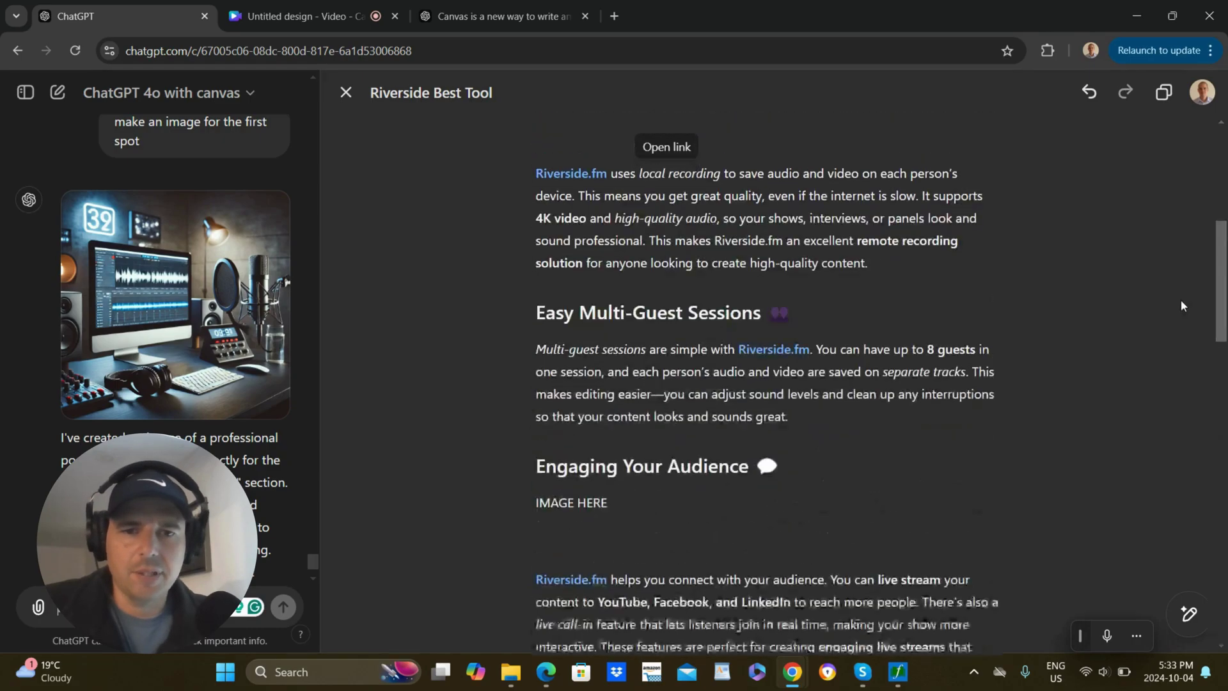
{"action": "scroll", "coordinate": [1182, 305], "scroll_direction": "up", "scroll_amount": 7}
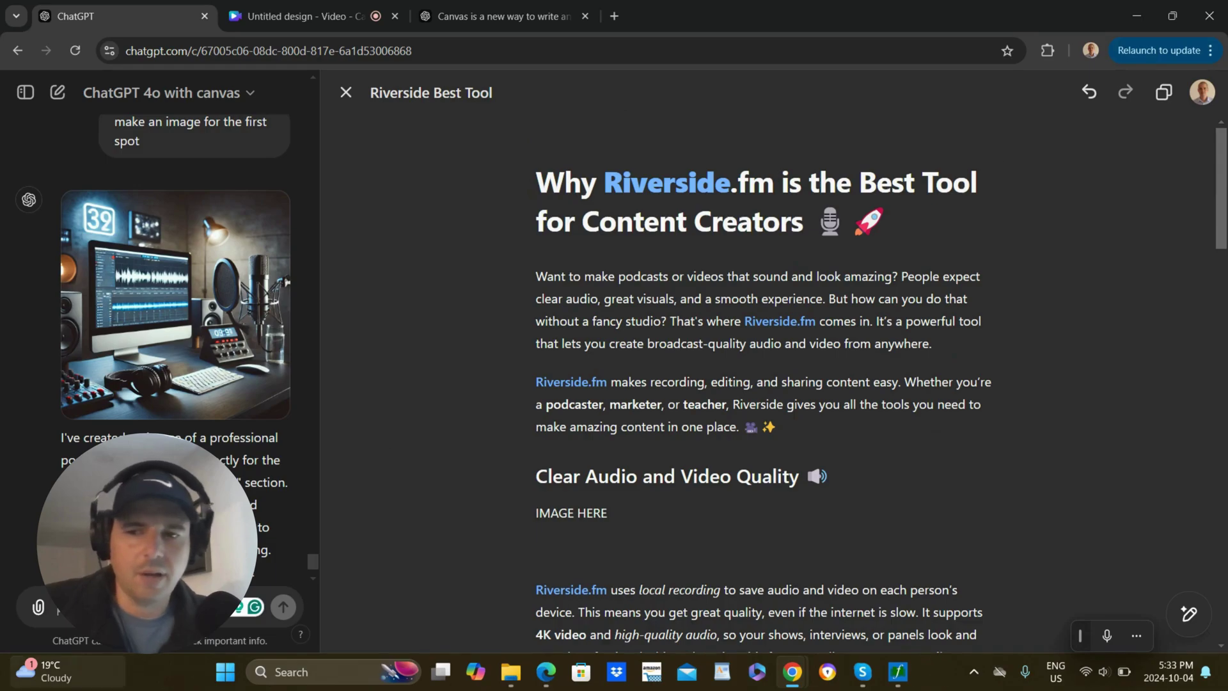
{"action": "mouse_move", "coordinate": [99, 687]}
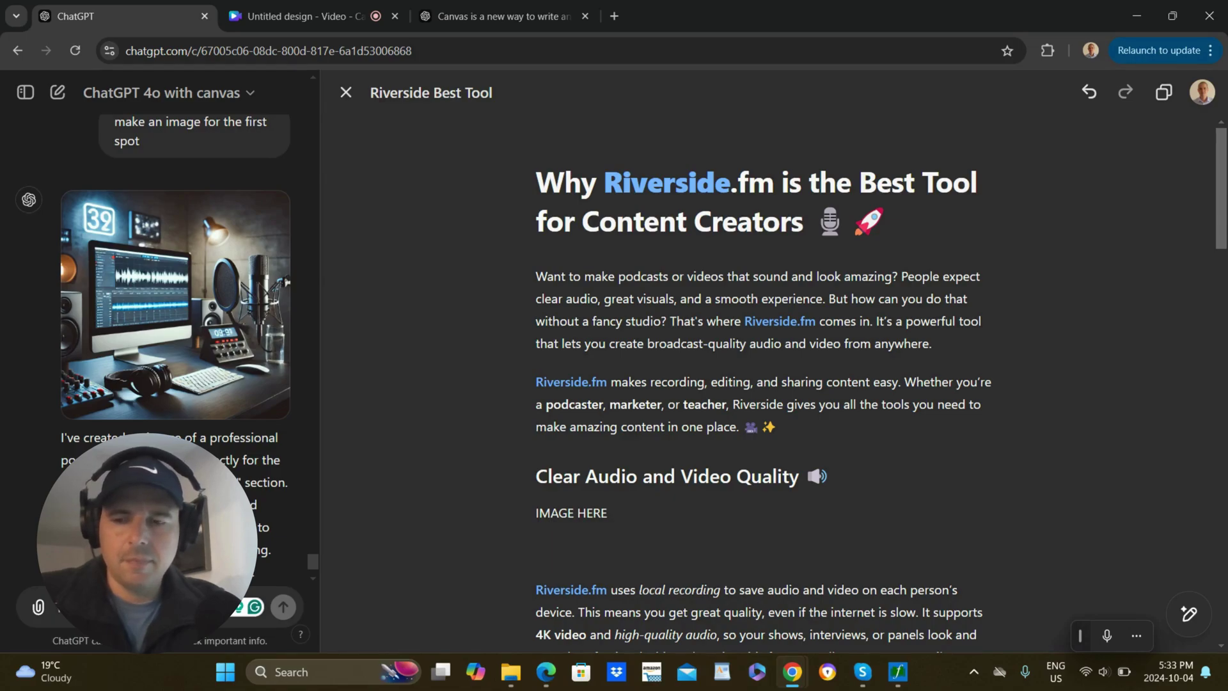
{"action": "key", "text": "ctrl+v"}
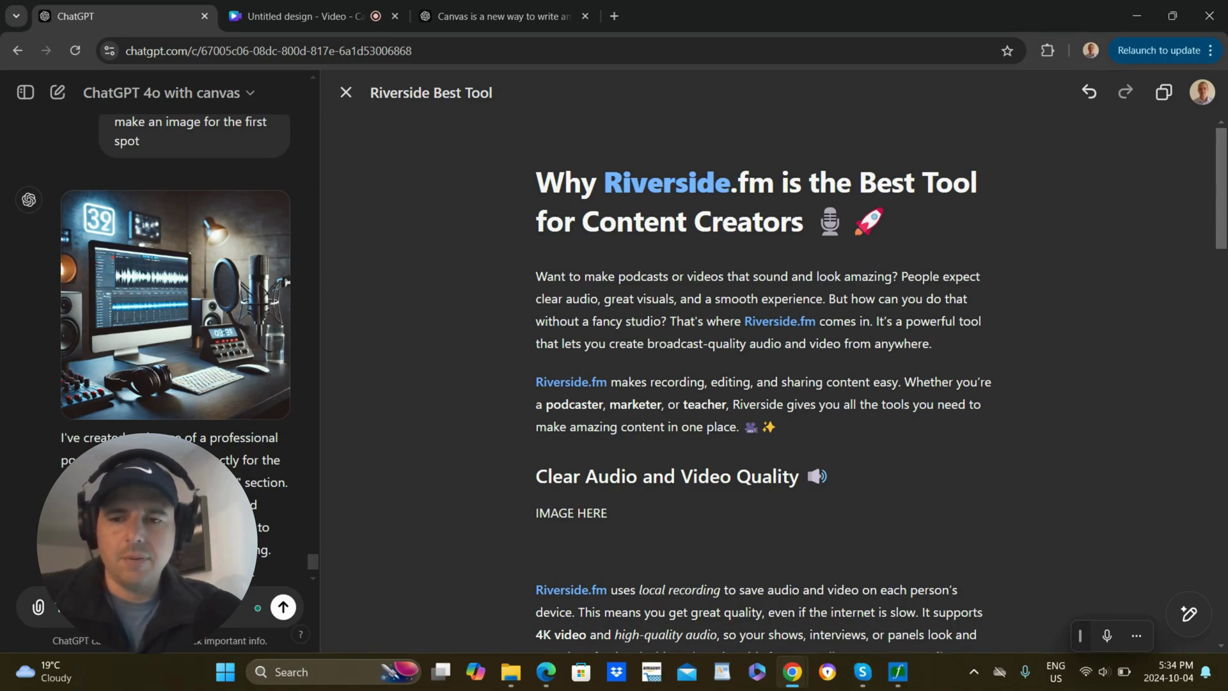
{"action": "key", "text": "shift+Return"}
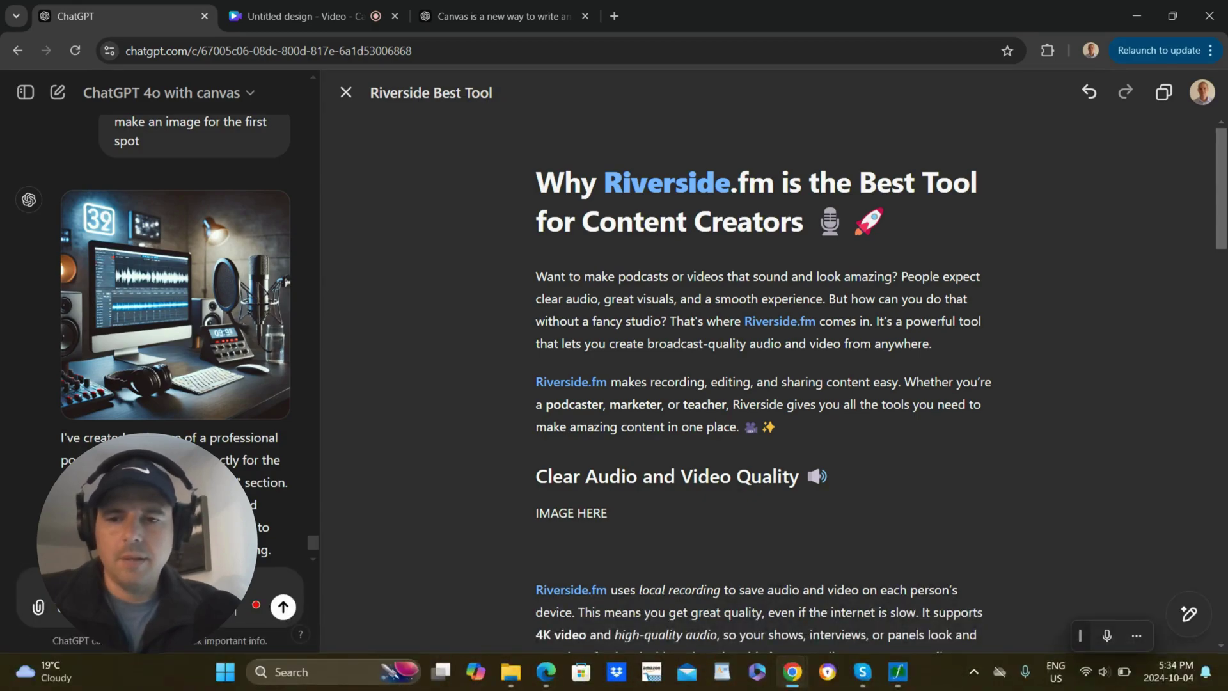
{"action": "key", "text": "shift+Return"}
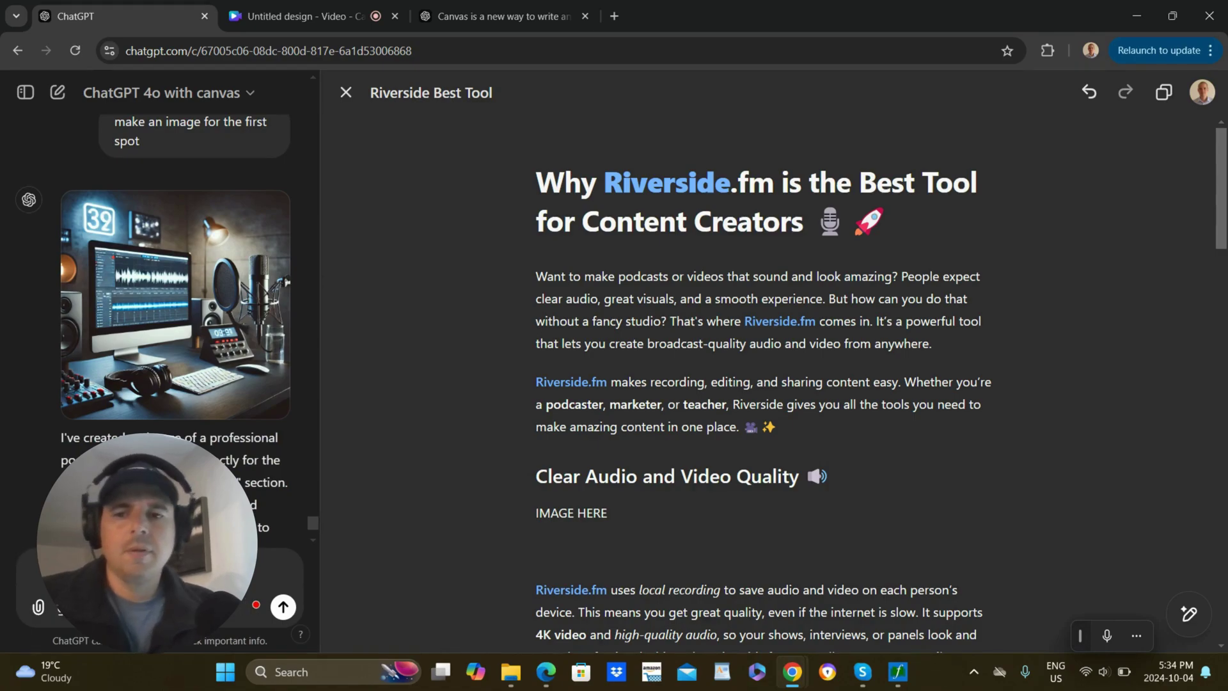
{"action": "key", "text": "Return"}
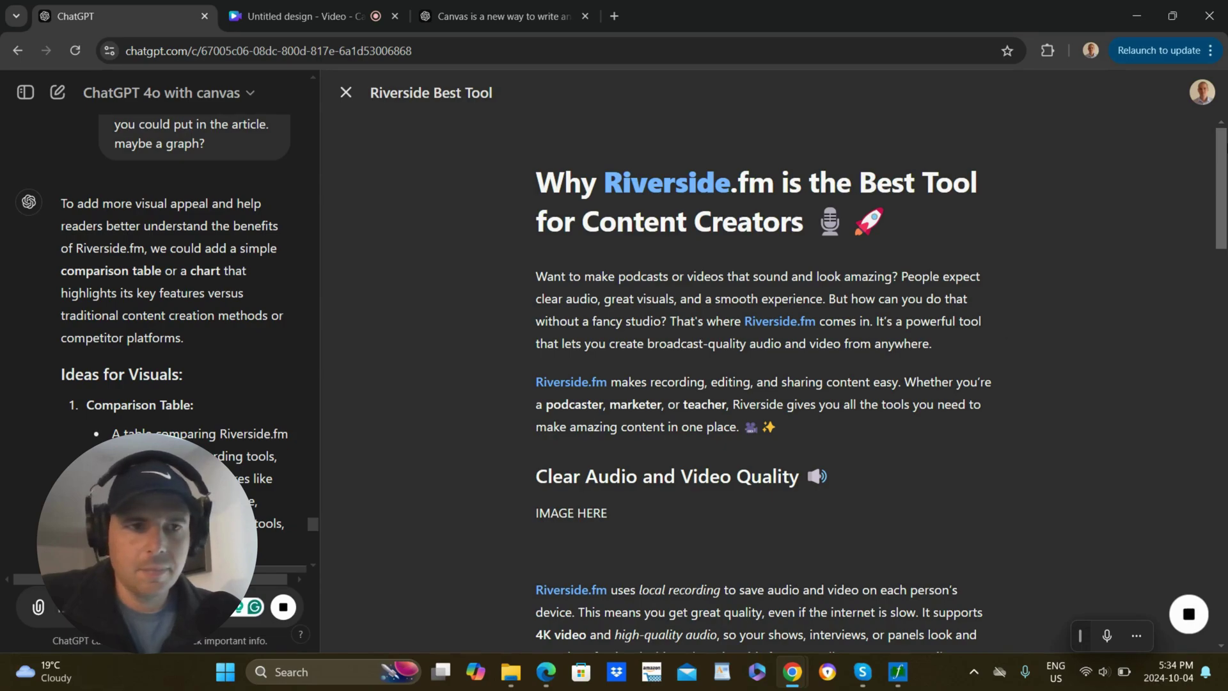
Review the suggested visuals down to the comparison table and send the follow-up "can you put it in the article?".
{"action": "scroll", "coordinate": [545, 371], "scroll_direction": "down", "scroll_amount": 3}
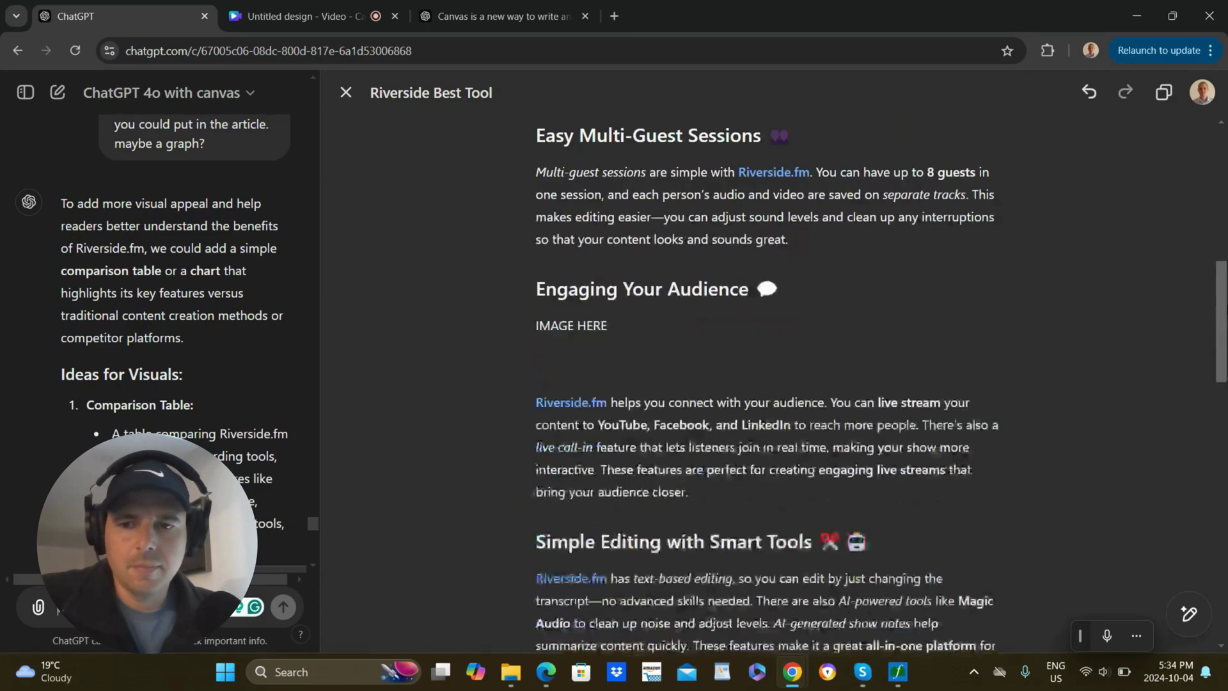
{"action": "mouse_move", "coordinate": [312, 524]}
{"action": "left_mouse_down"}
{"action": "mouse_move", "coordinate": [312, 546]}
{"action": "mouse_move", "coordinate": [313, 537]}
{"action": "left_mouse_up"}
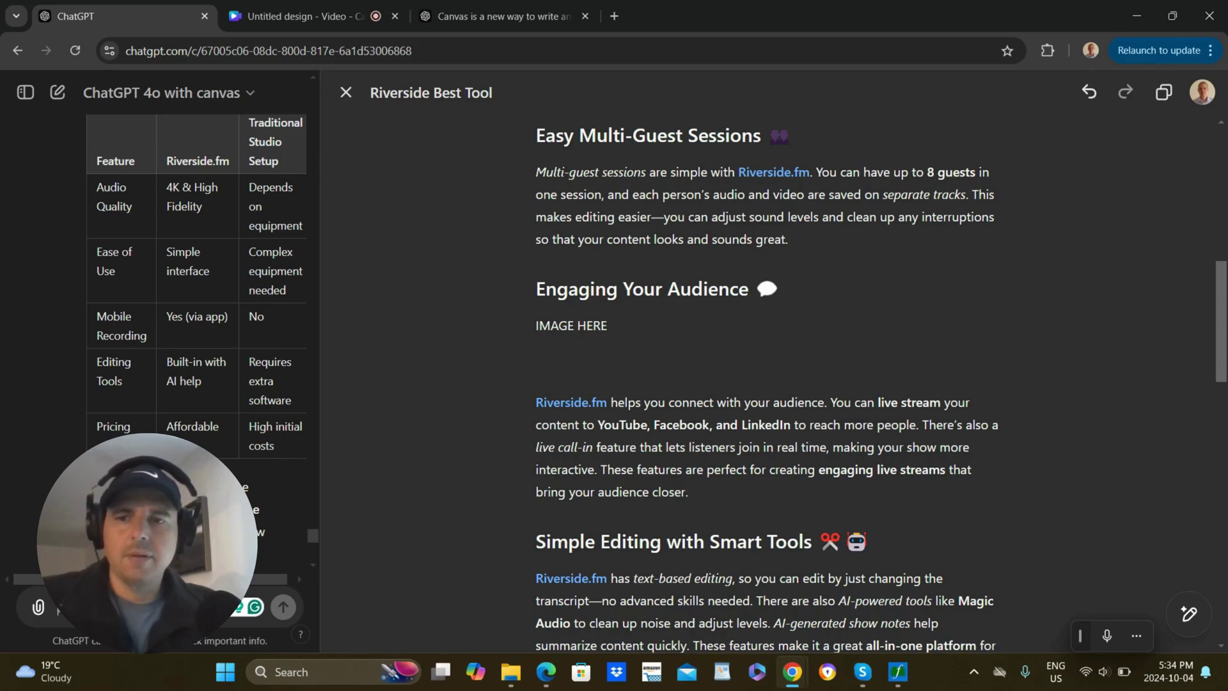
{"action": "key", "text": "ctrl+v"}
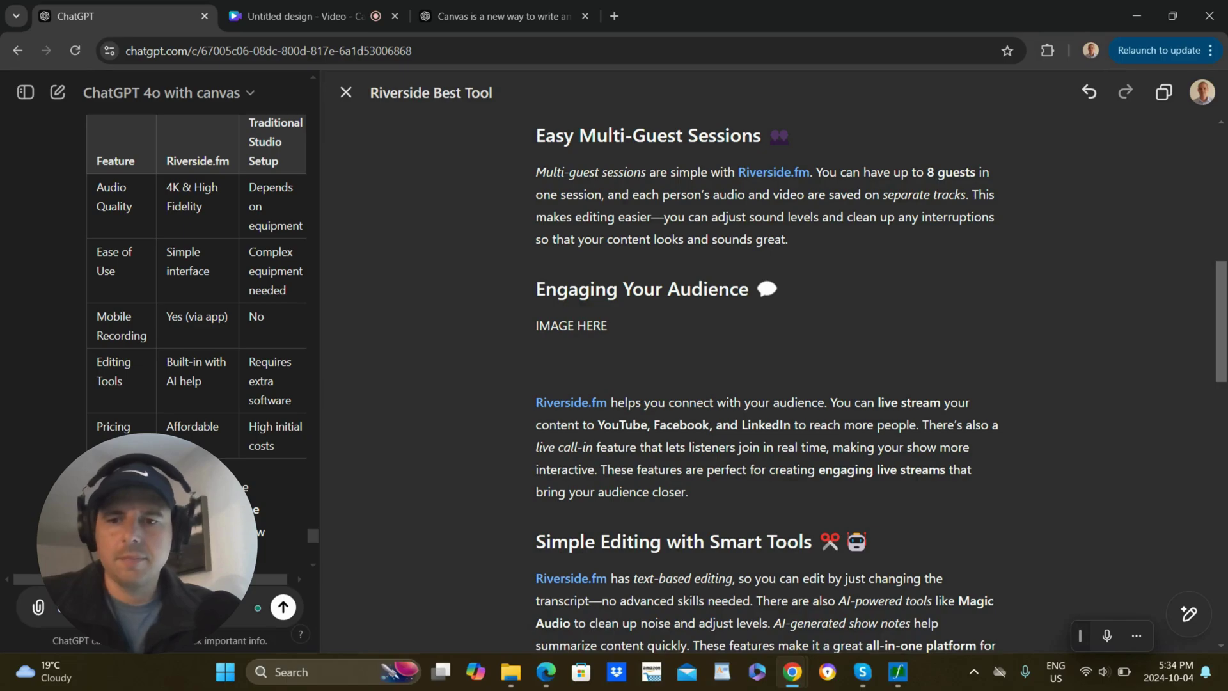
{"action": "key", "text": "Return"}
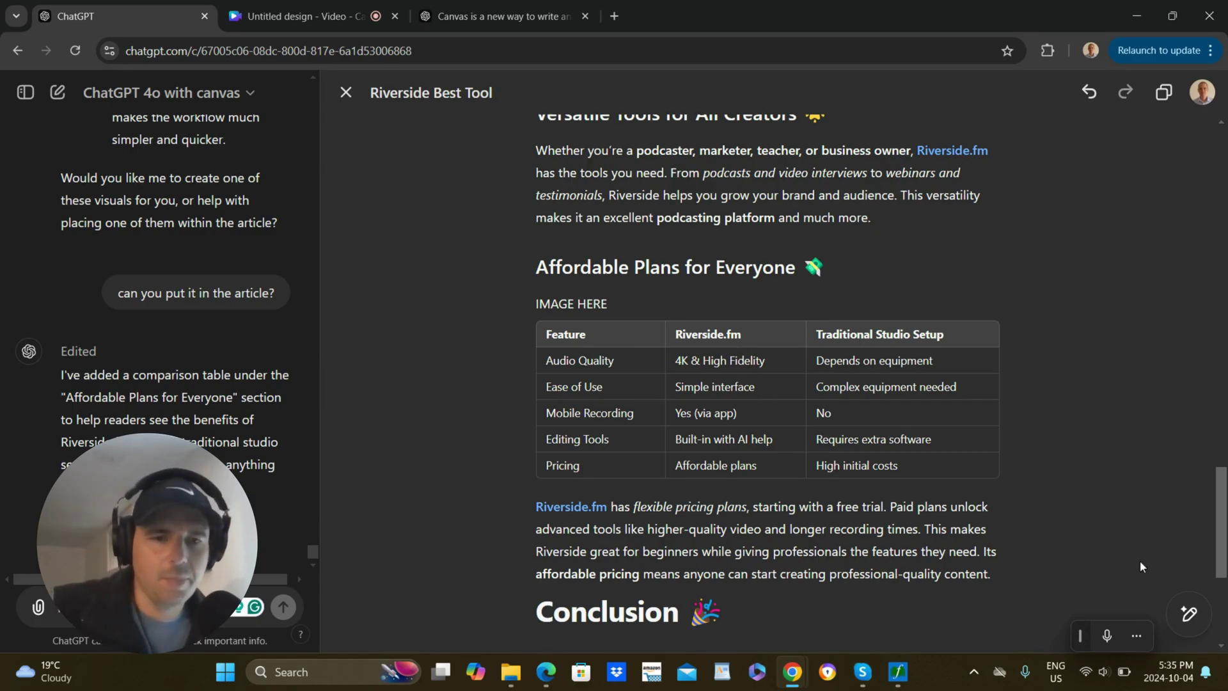
In the article's second paragraph, delete "you all the" before "tools" and bold the text from "gives" to the paragraph's end.
{"action": "left_click_drag", "start_coordinate": [1223, 539], "coordinate": [1224, 208]}
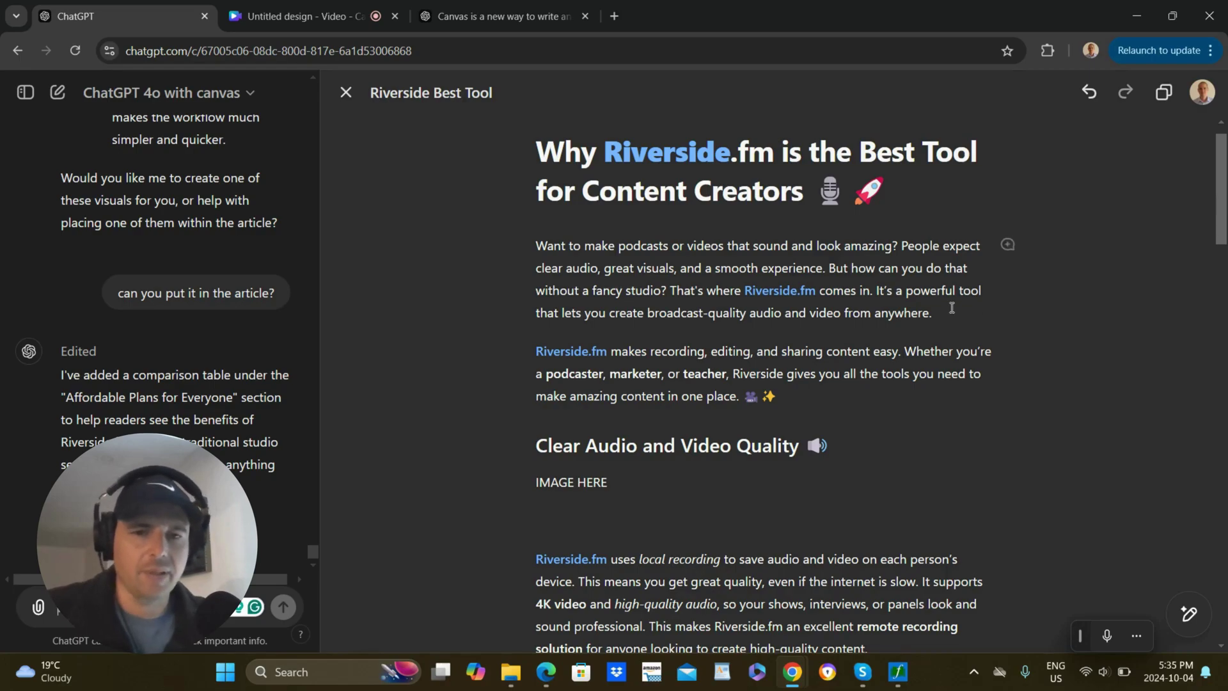
{"action": "left_click", "coordinate": [878, 374]}
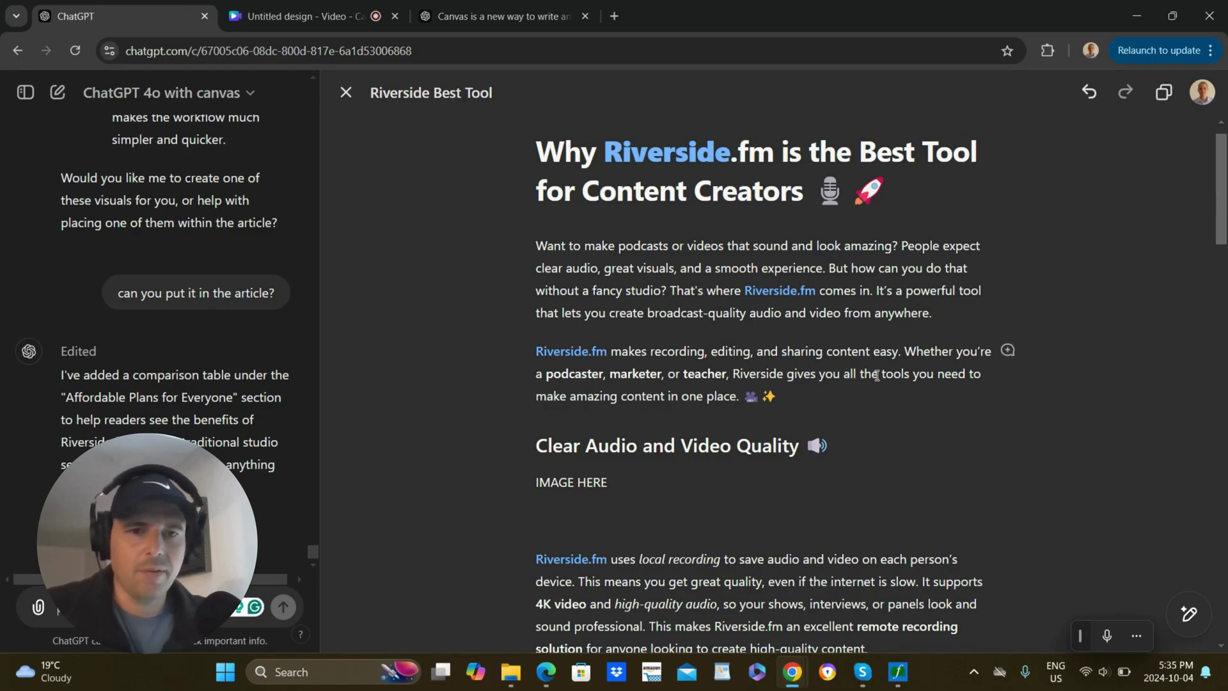
{"action": "key", "text": "BackSpace"}
{"action": "key", "text": "BackSpace"}
{"action": "key", "text": "BackSpace"}
{"action": "key", "text": "BackSpace"}
{"action": "key", "text": "BackSpace"}
{"action": "key", "text": "BackSpace"}
{"action": "key", "text": "BackSpace"}
{"action": "key", "text": "BackSpace"}
{"action": "key", "text": "BackSpace"}
{"action": "key", "text": "BackSpace"}
{"action": "key", "text": "BackSpace"}
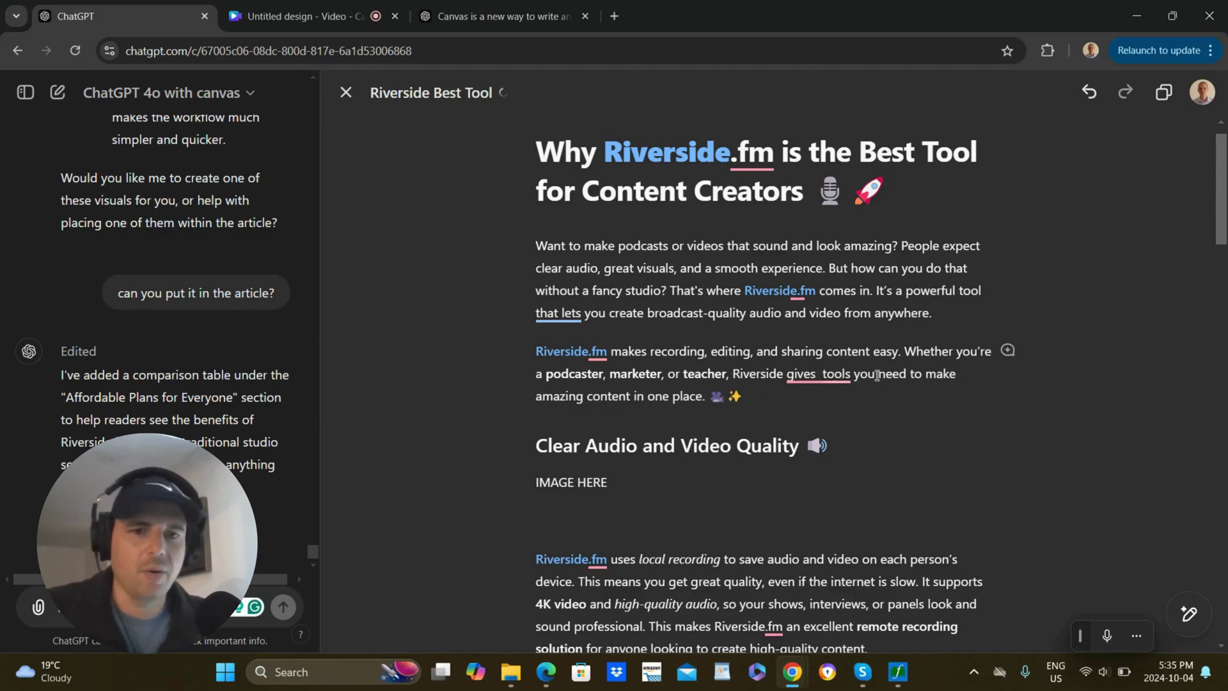
{"action": "left_click", "coordinate": [876, 389], "text": "shift"}
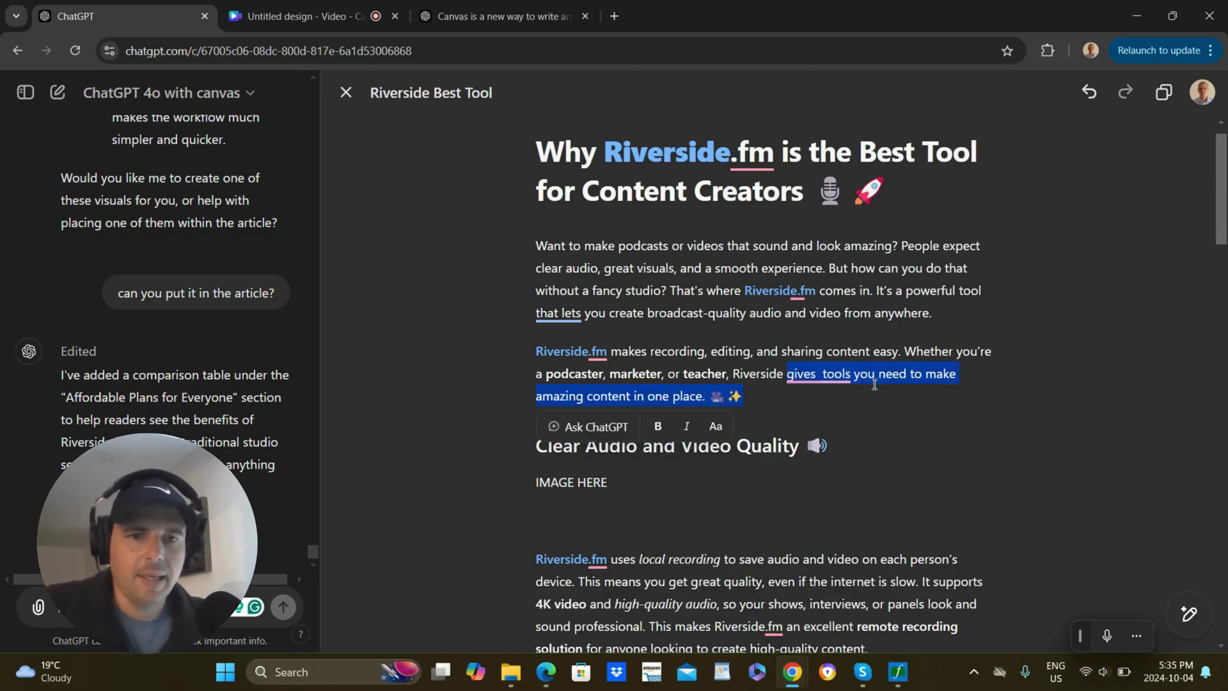
{"action": "left_click", "coordinate": [663, 432]}
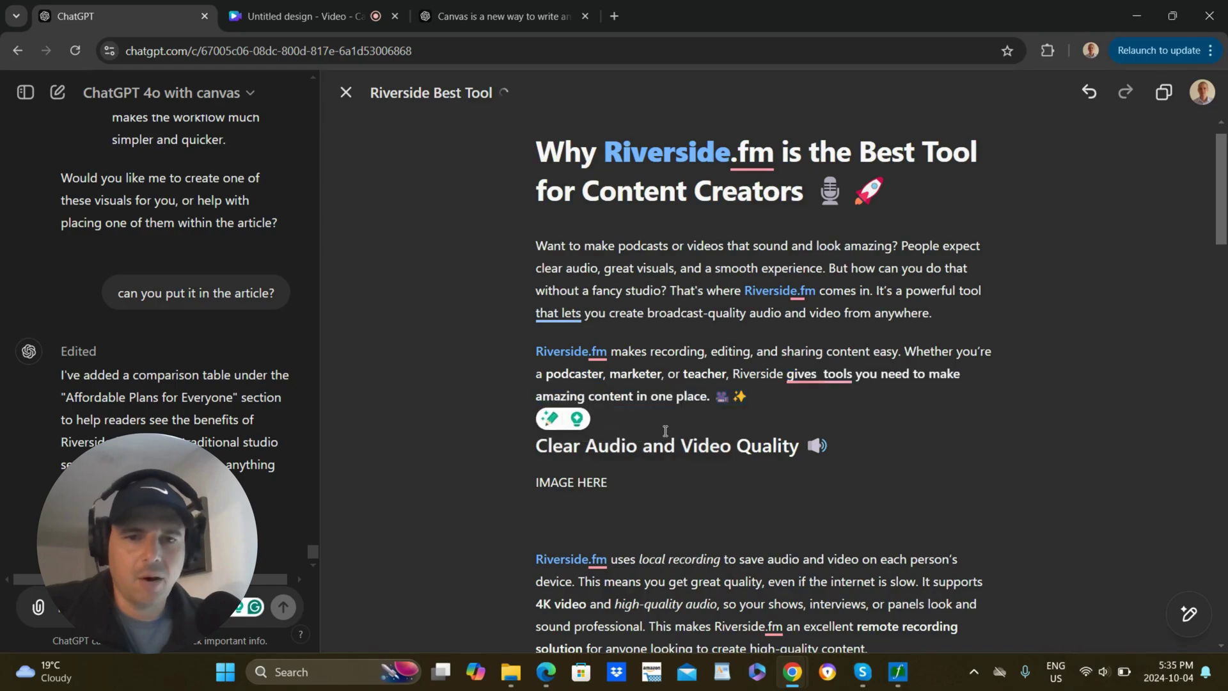